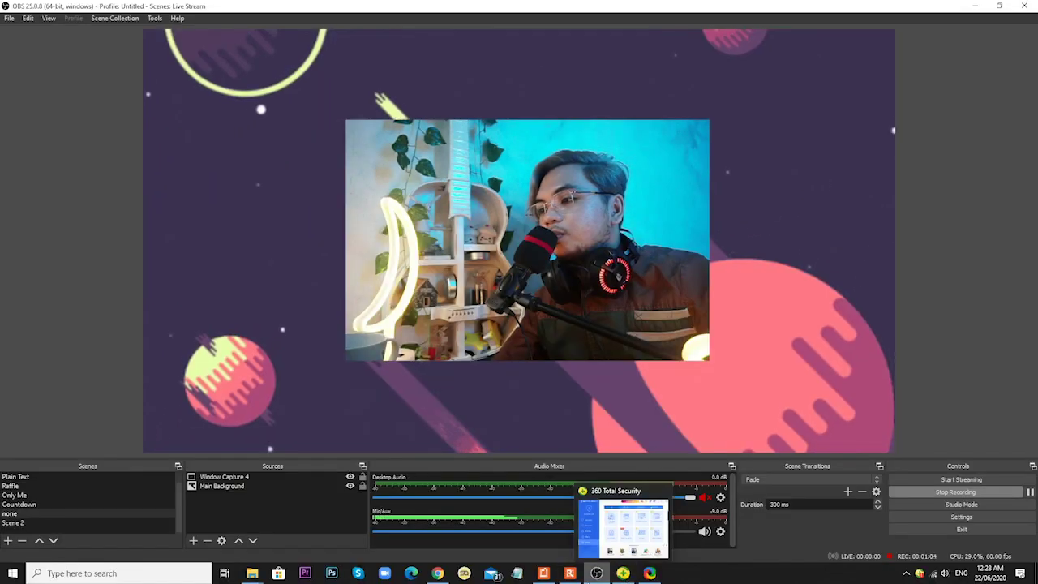
- Switch to the Chrome browser, search Google for "obs studio" and open the official obsproject.com site
{"action": "mouse_move", "coordinate": [543, 573]}
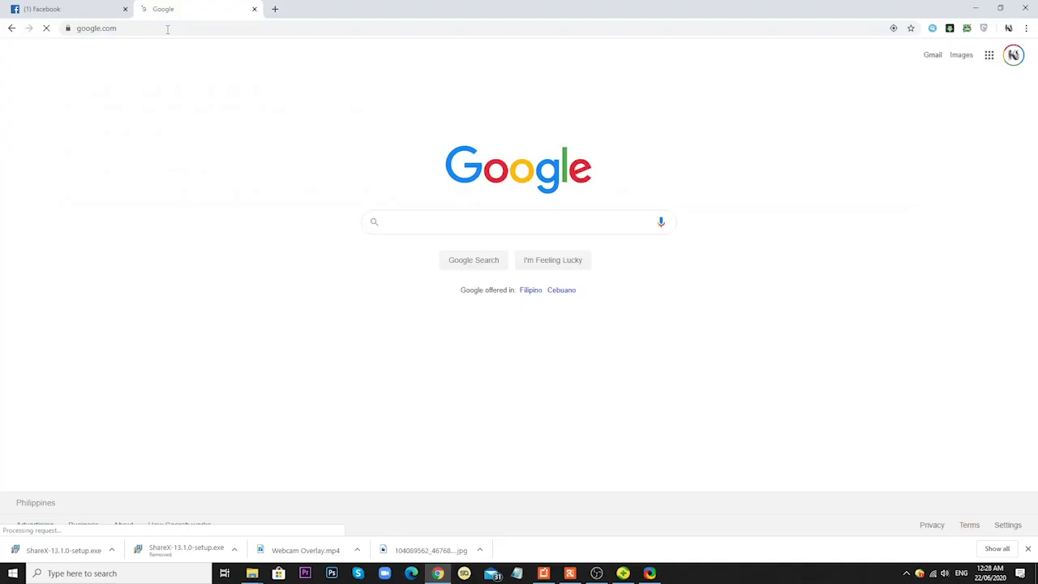
{"action": "type", "text": "o"}
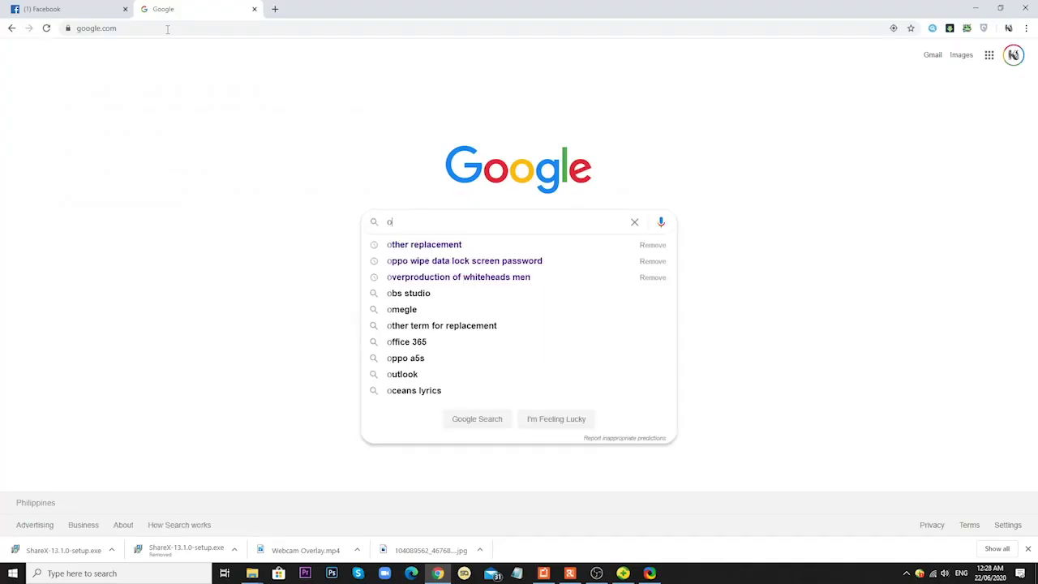
{"action": "type", "text": "bs studio"}
{"action": "key", "text": "Return"}
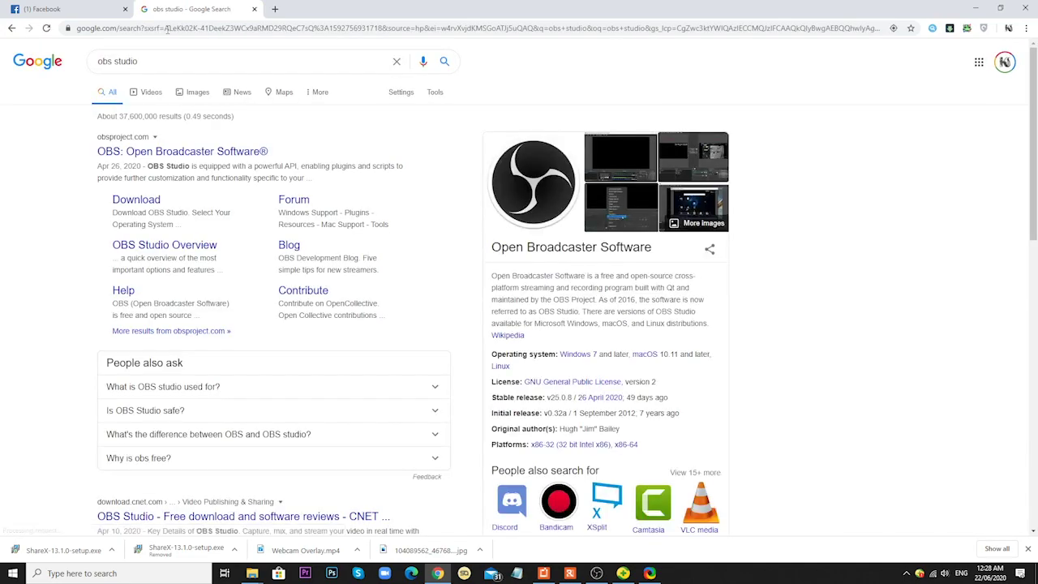
{"action": "left_click", "coordinate": [233, 158]}
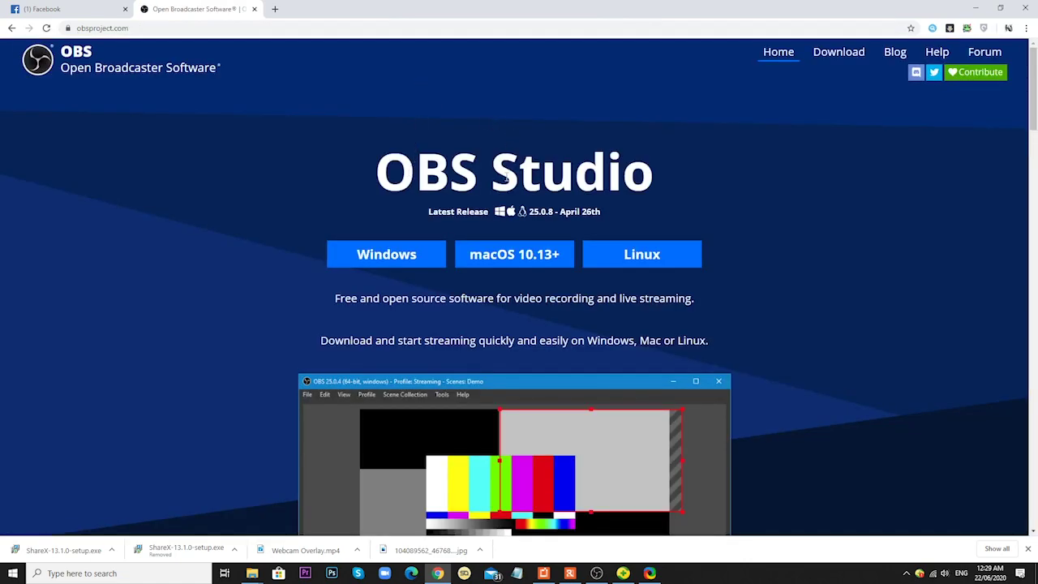
- Request the Windows download of OBS Studio from the project's home page
{"action": "mouse_move", "coordinate": [509, 170]}
{"action": "left_mouse_down"}
{"action": "mouse_move", "coordinate": [620, 170]}
{"action": "mouse_move", "coordinate": [497, 179]}
{"action": "left_mouse_up"}
{"action": "left_click", "coordinate": [632, 168]}
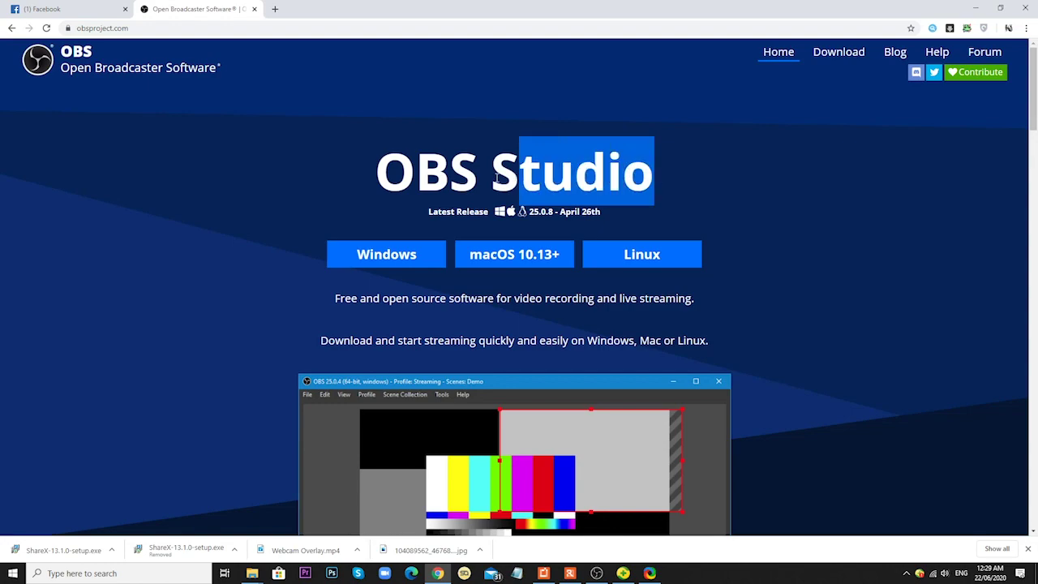
{"action": "left_click", "coordinate": [389, 186]}
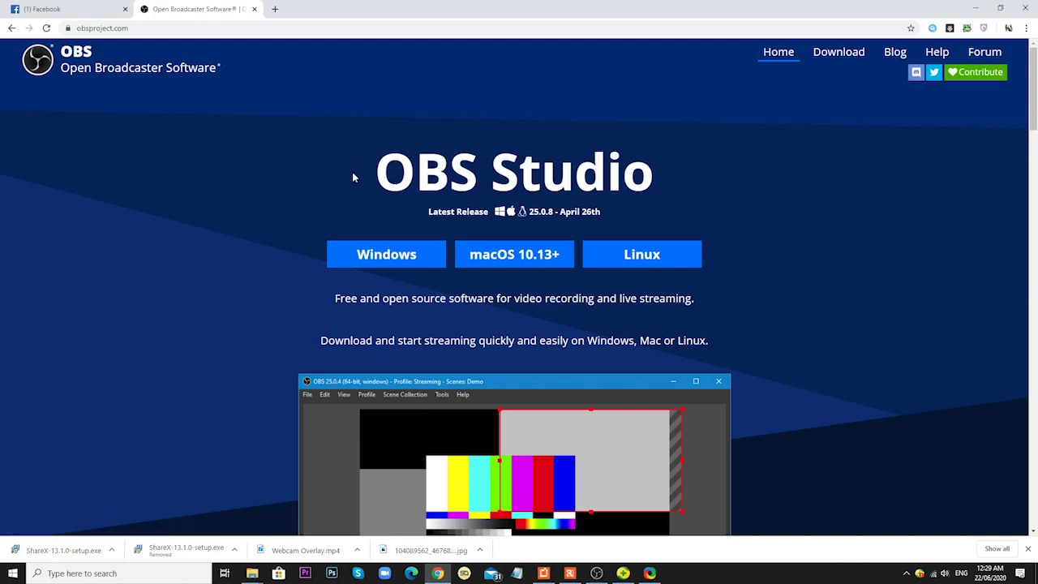
{"action": "left_click", "coordinate": [389, 255]}
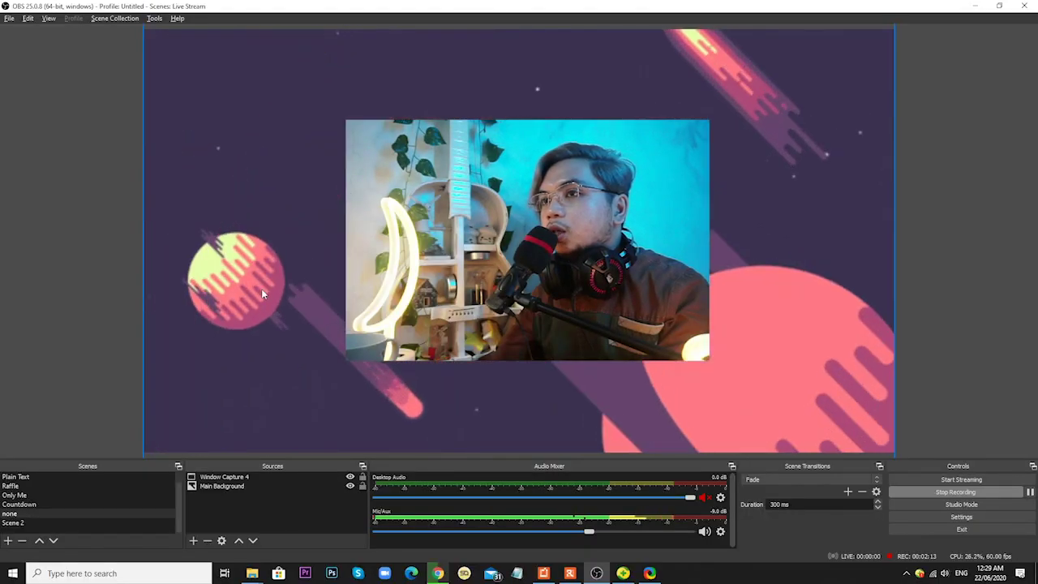
{"action": "key", "text": "alt+Tab"}
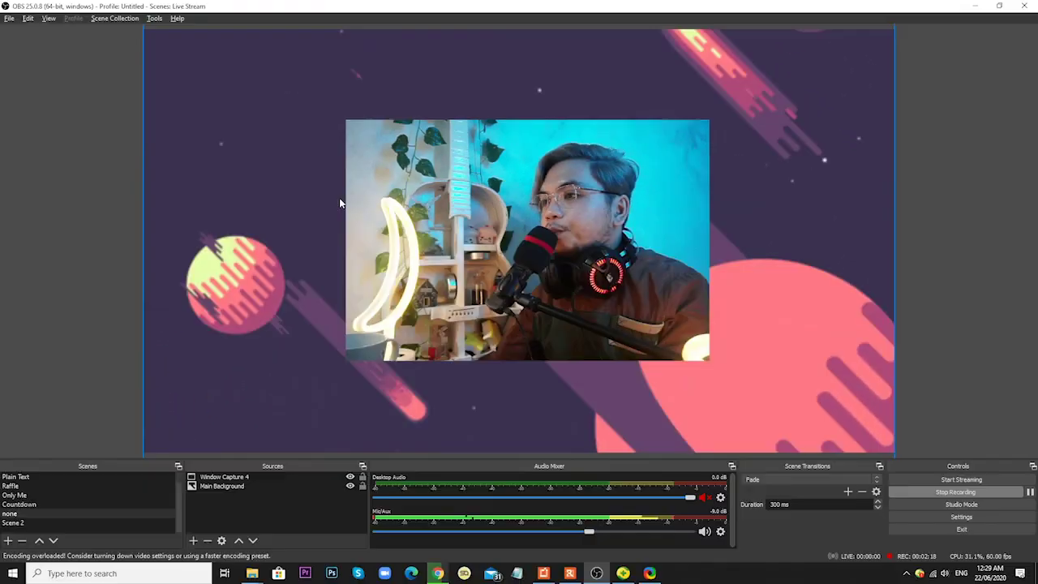
{"action": "left_click", "coordinate": [349, 188]}
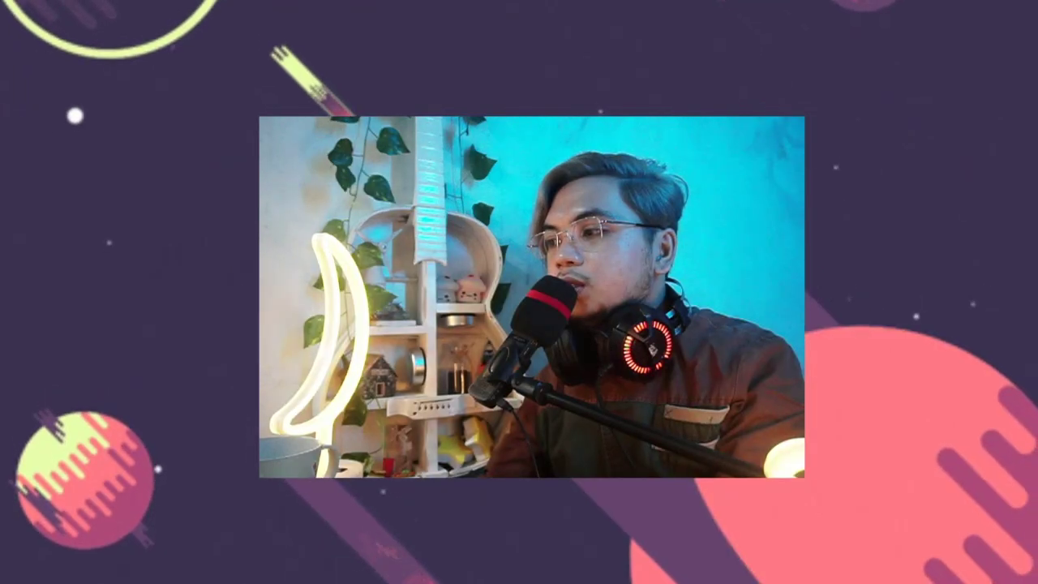
- Open the OBS Studio settings, reposition the dialog and bring up the General section
{"action": "left_click", "coordinate": [962, 518]}
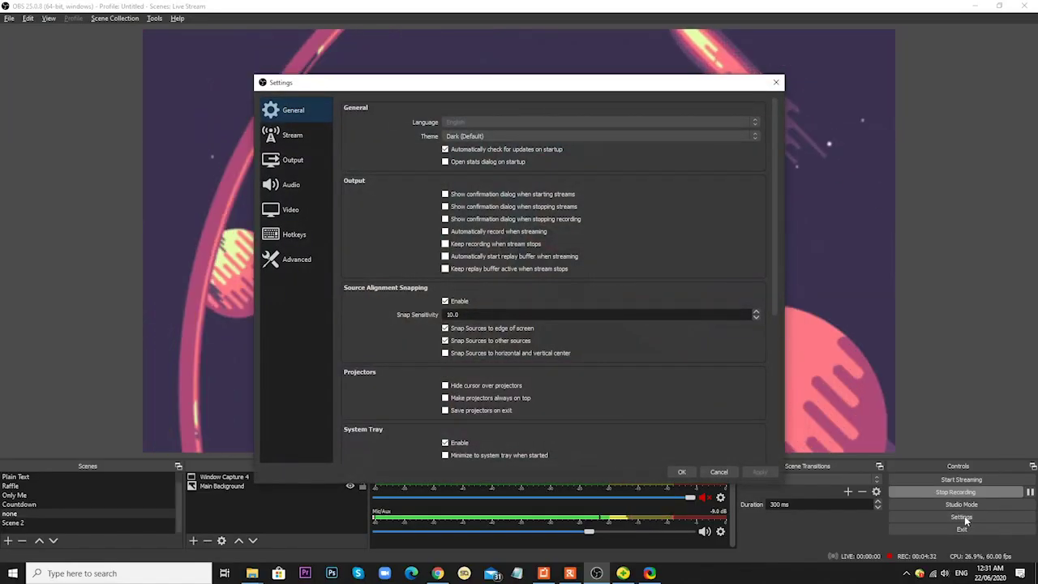
{"action": "left_click_drag", "start_coordinate": [365, 86], "coordinate": [408, 92]}
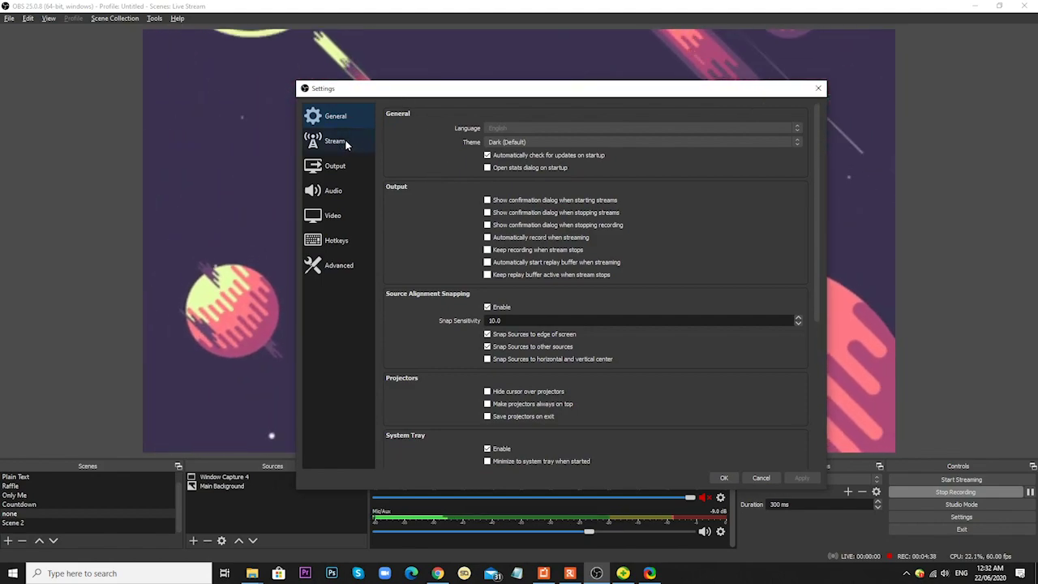
{"action": "left_click", "coordinate": [337, 133]}
{"action": "left_click", "coordinate": [336, 117]}
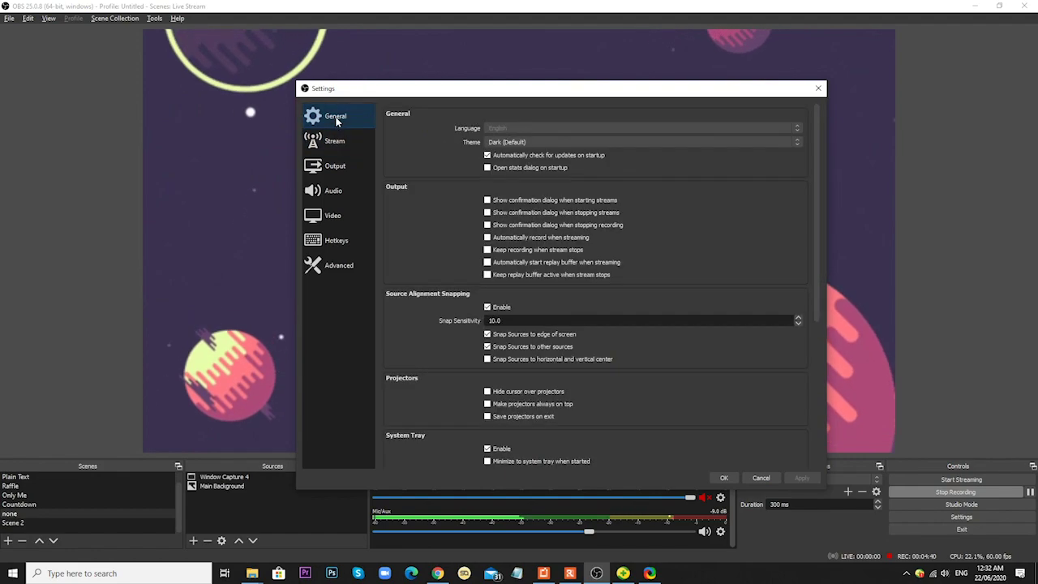
{"action": "left_click", "coordinate": [335, 139]}
{"action": "left_click", "coordinate": [336, 118]}
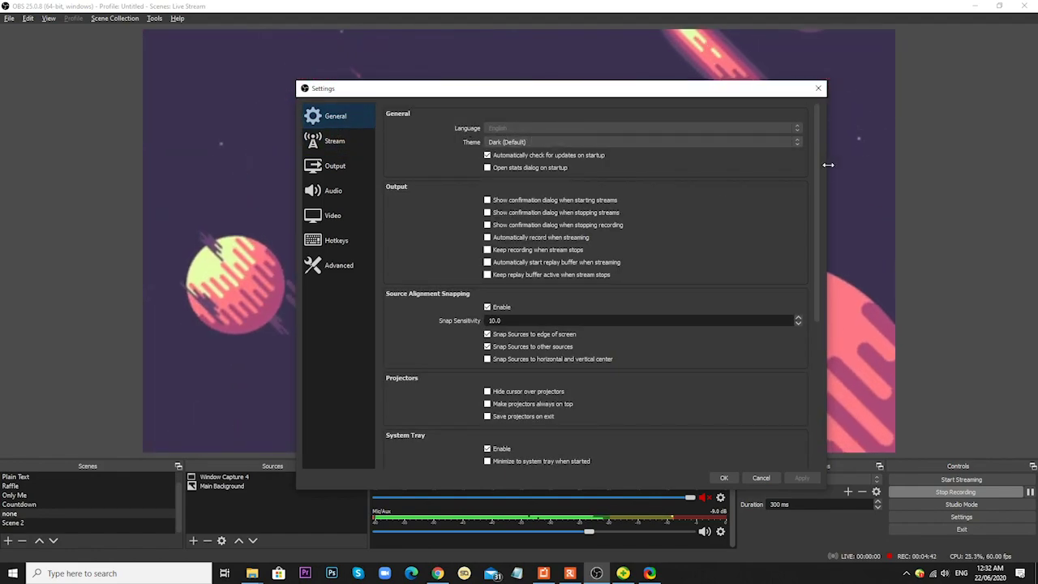
{"action": "mouse_move", "coordinate": [816, 170]}
{"action": "left_mouse_down"}
{"action": "mouse_move", "coordinate": [817, 198]}
{"action": "mouse_move", "coordinate": [813, 163]}
{"action": "left_mouse_up"}
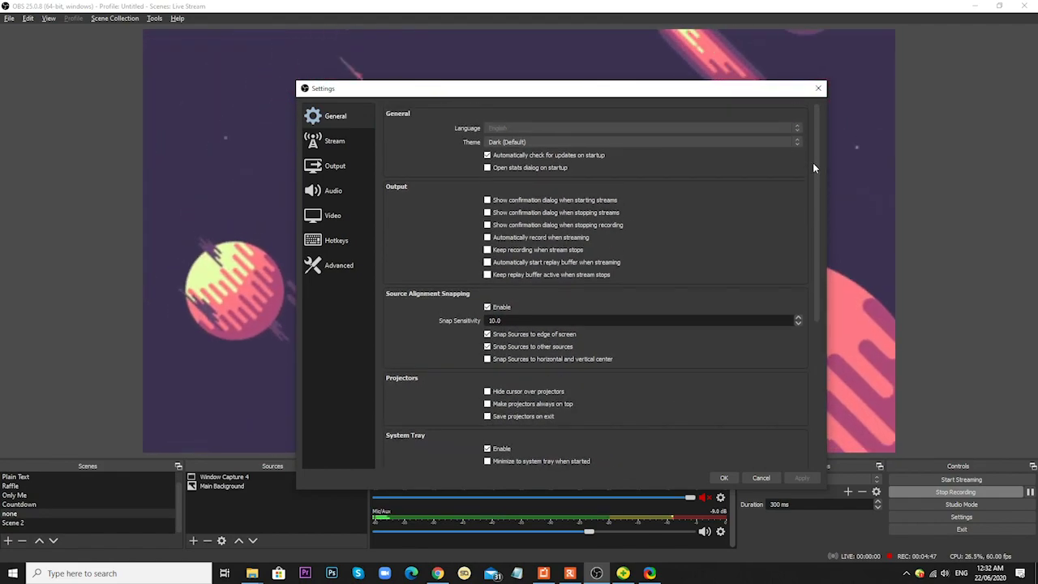
- Try the Acri and Rachni interface themes in the General settings and switch the theme to System
{"action": "left_click", "coordinate": [511, 142]}
{"action": "left_click", "coordinate": [509, 150]}
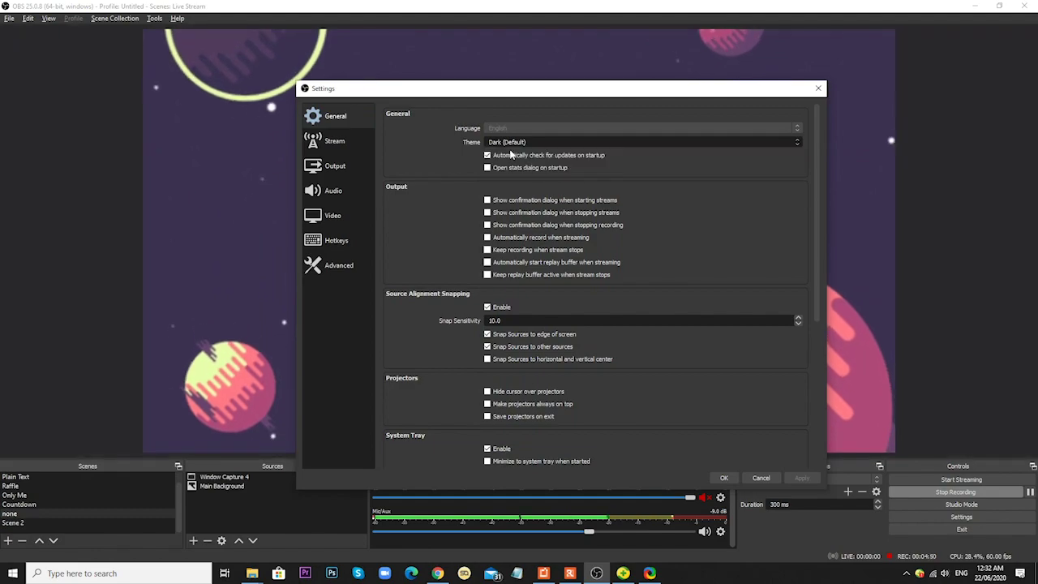
{"action": "left_click", "coordinate": [510, 153]}
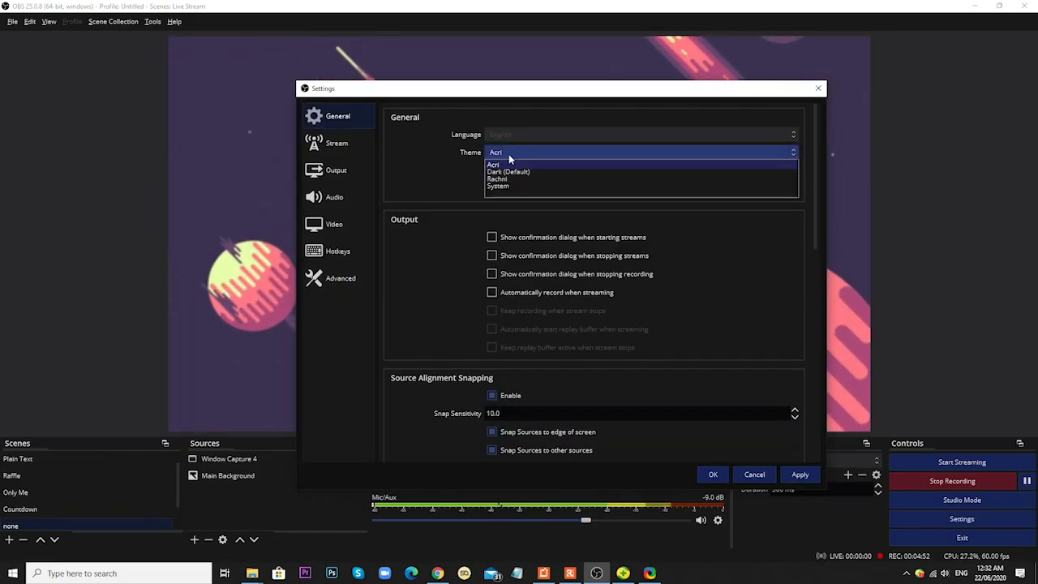
{"action": "left_click", "coordinate": [496, 178]}
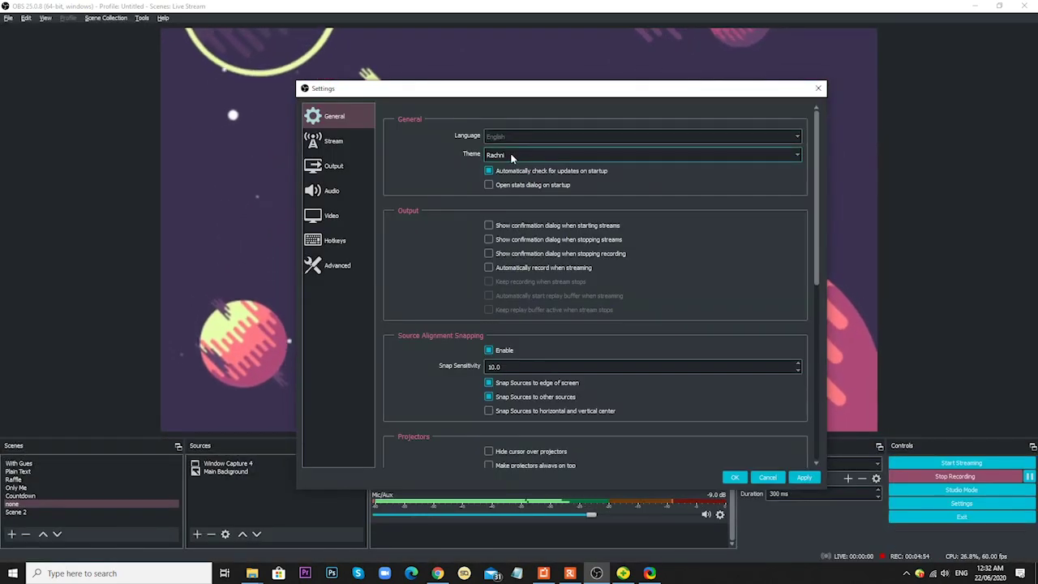
{"action": "left_click", "coordinate": [511, 156]}
{"action": "left_click", "coordinate": [522, 176]}
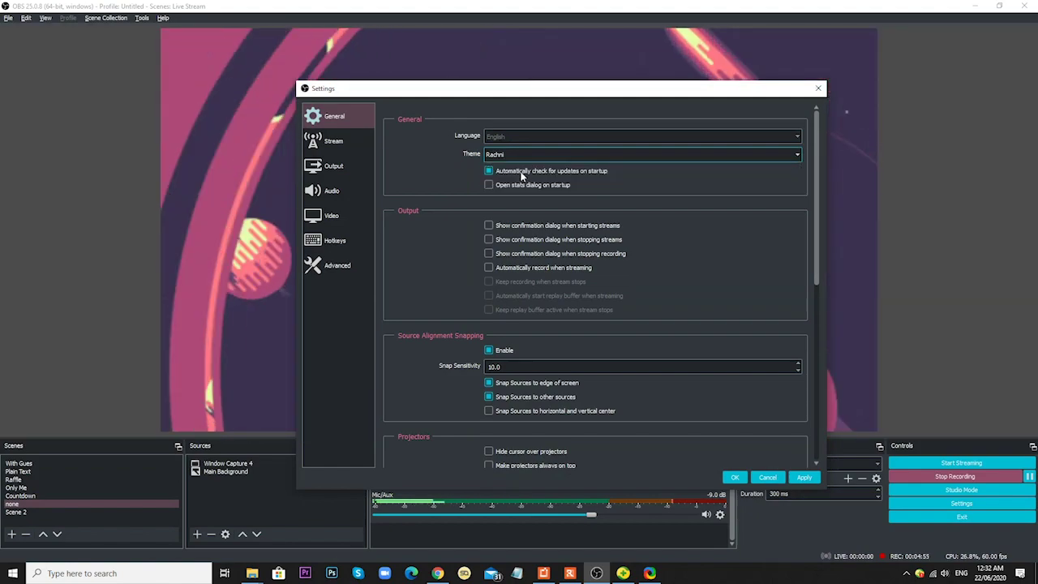
{"action": "left_click", "coordinate": [526, 141]}
{"action": "left_click", "coordinate": [535, 151]}
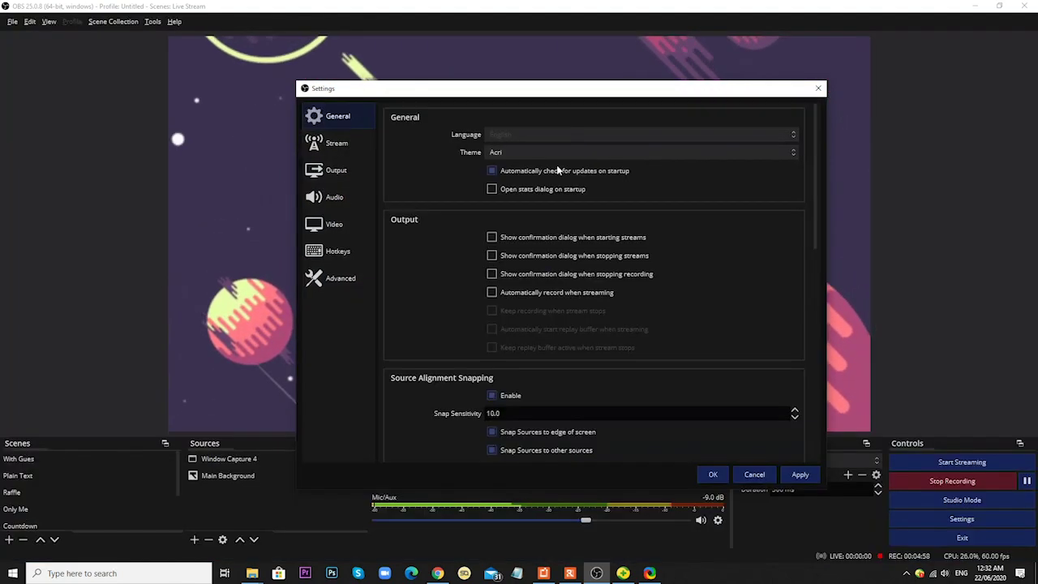
{"action": "left_click", "coordinate": [537, 154]}
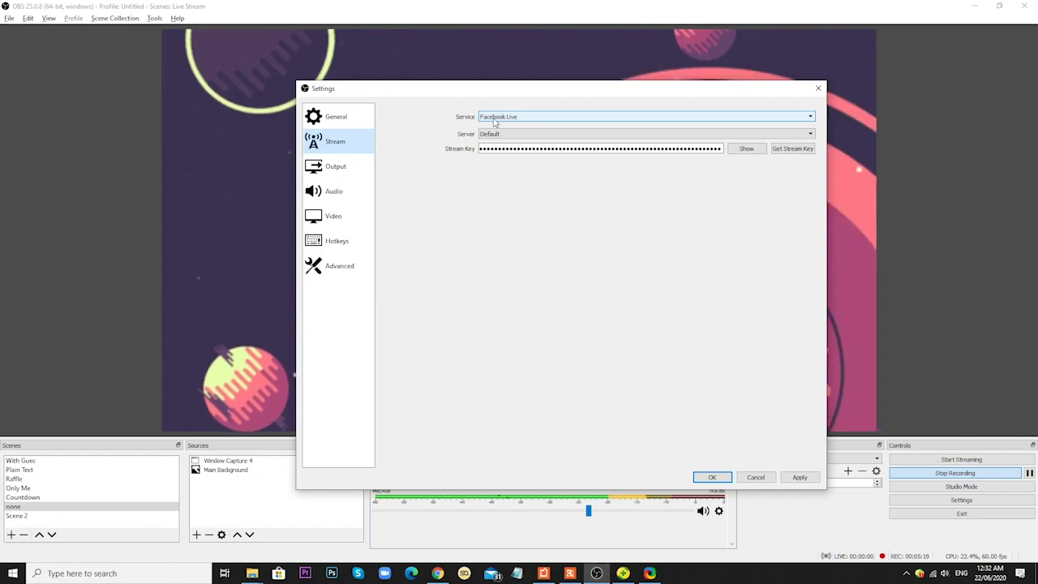
- Choose Facebook Live as the streaming service in the Stream settings and check the available server options
{"action": "left_click", "coordinate": [494, 120]}
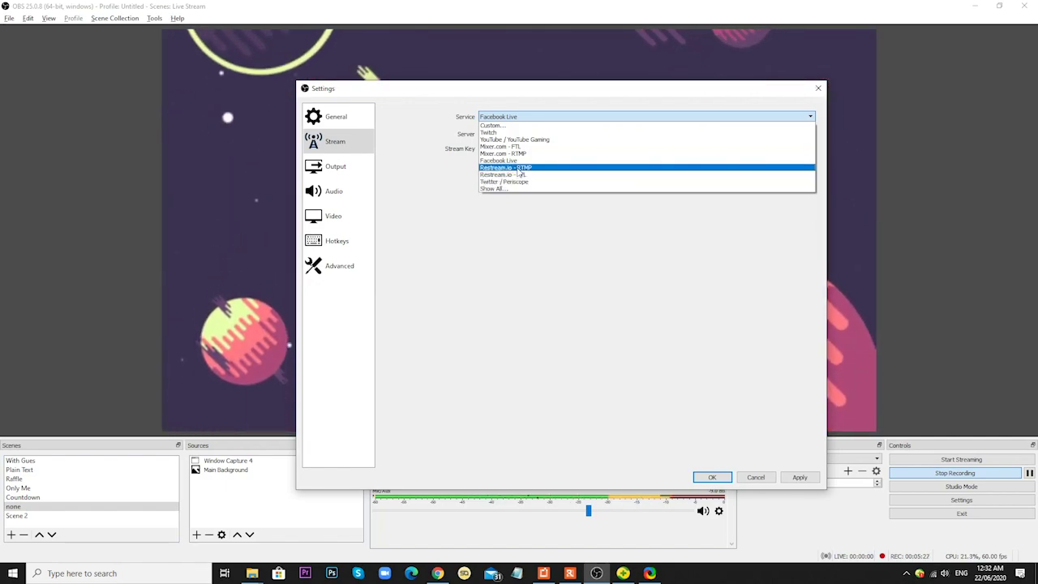
{"action": "left_click", "coordinate": [516, 161]}
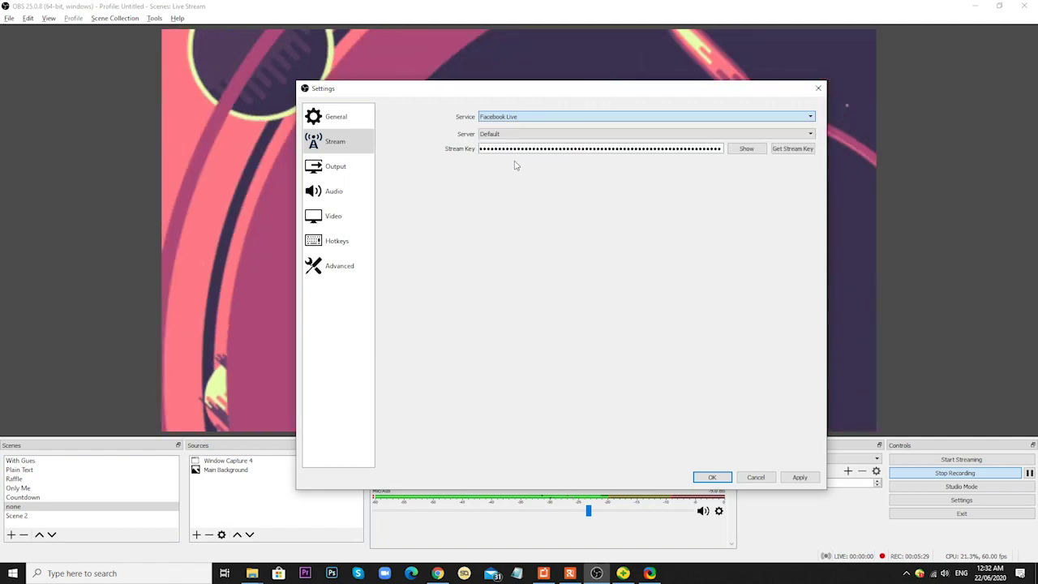
{"action": "left_click", "coordinate": [512, 136]}
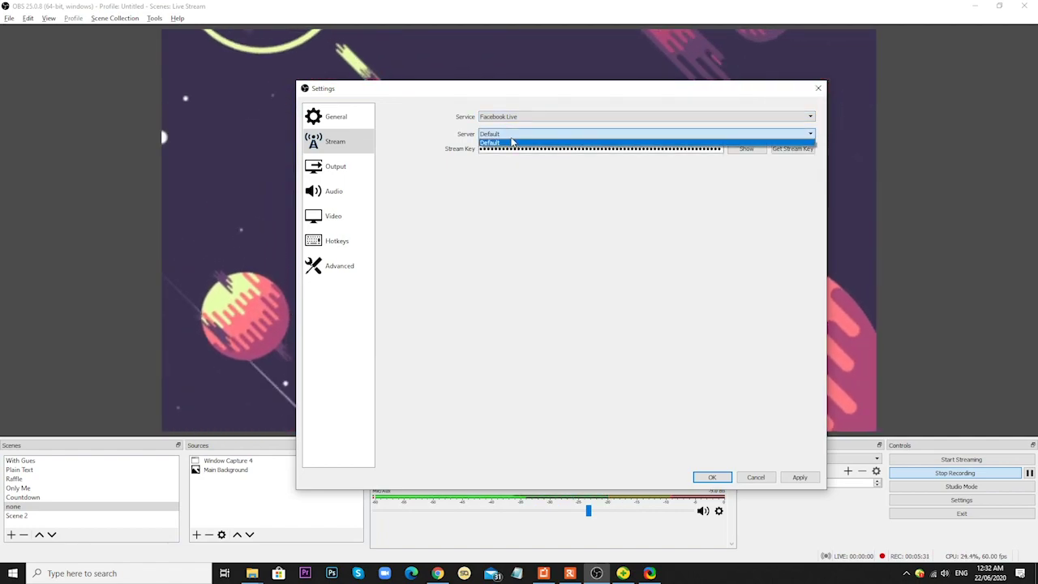
- Request the Facebook Live stream key page from the Stream settings and open it in Google Chrome
{"action": "left_click_drag", "start_coordinate": [709, 148], "coordinate": [474, 155]}
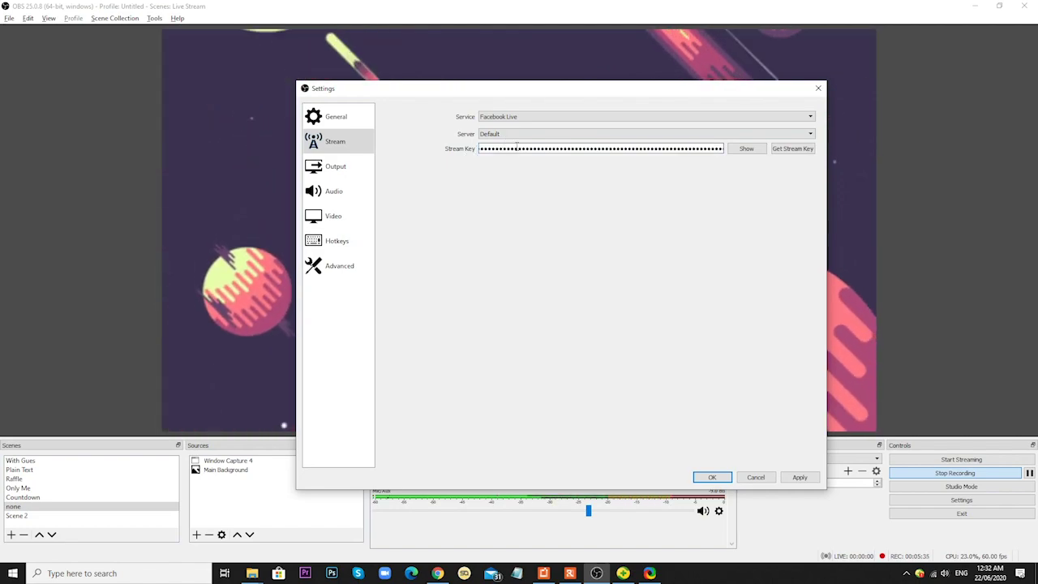
{"action": "left_click", "coordinate": [747, 148]}
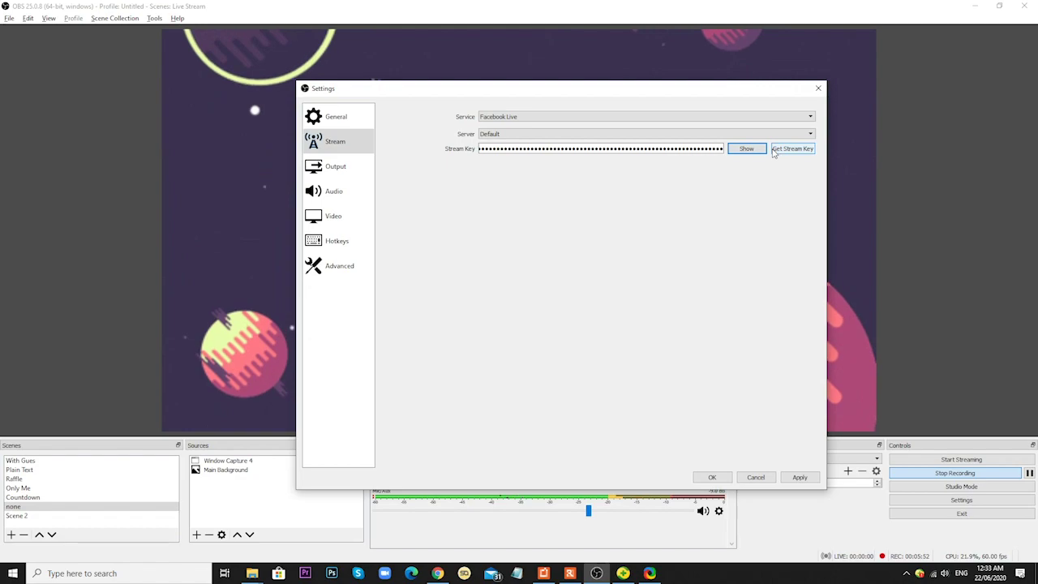
{"action": "left_click", "coordinate": [784, 151]}
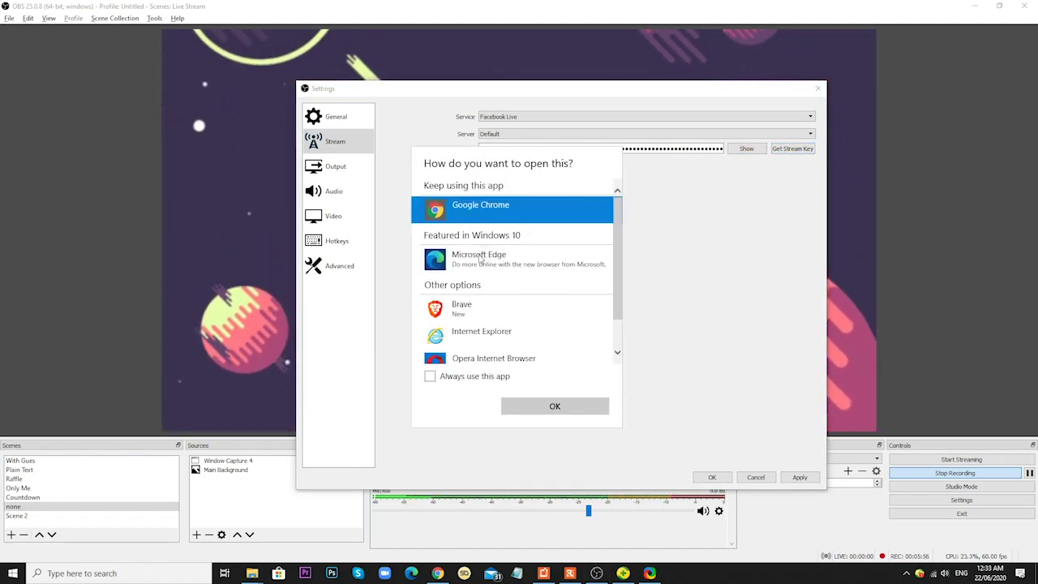
{"action": "left_click", "coordinate": [524, 408]}
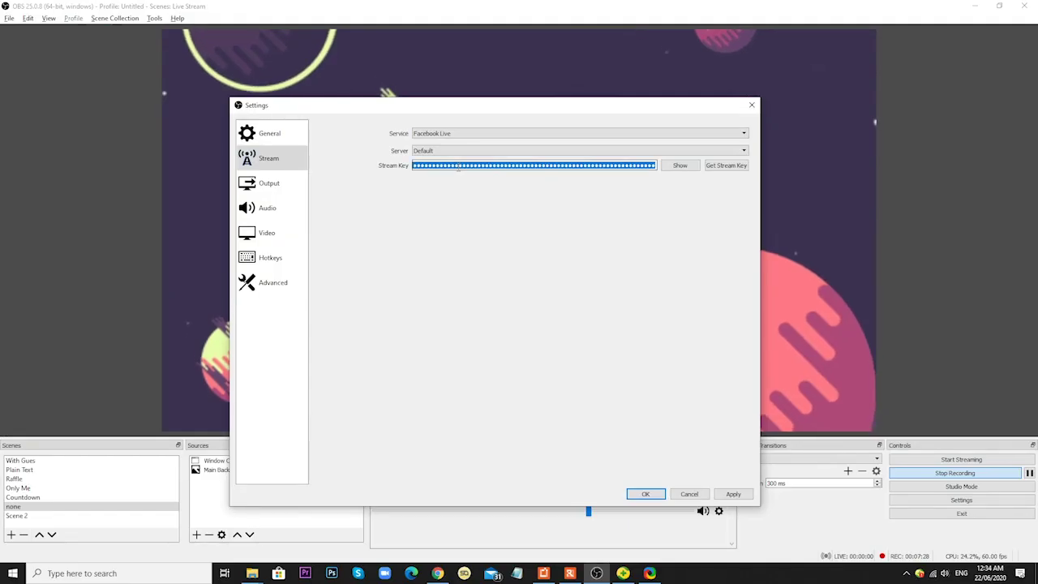
- Paste the copied stream key into the Stream Key field in place of the existing one, with its characters revealed
{"action": "right_click", "coordinate": [459, 166]}
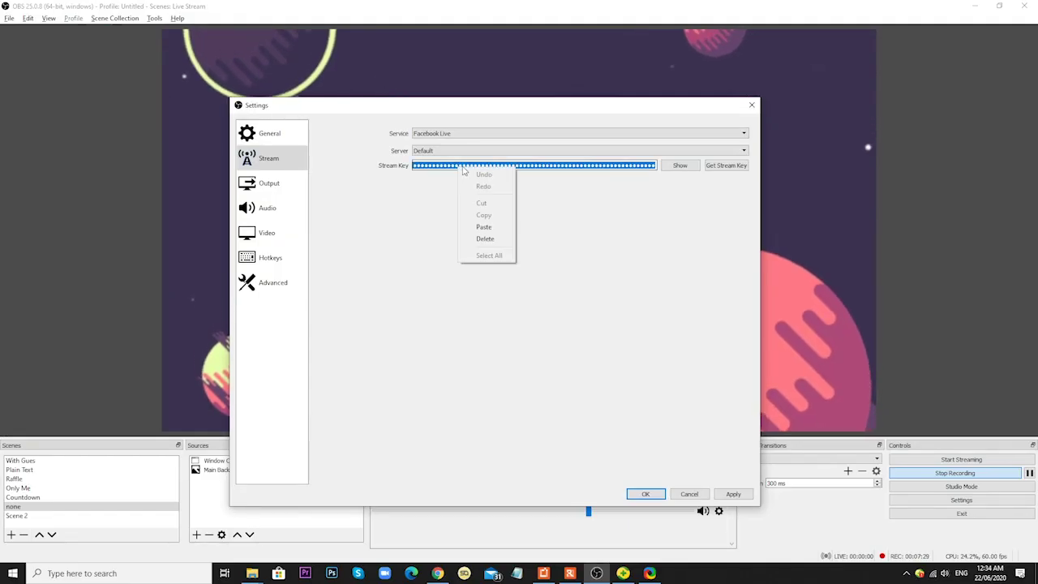
{"action": "left_click", "coordinate": [483, 227]}
{"action": "left_click", "coordinate": [679, 165]}
{"action": "triple_click", "coordinate": [647, 168]}
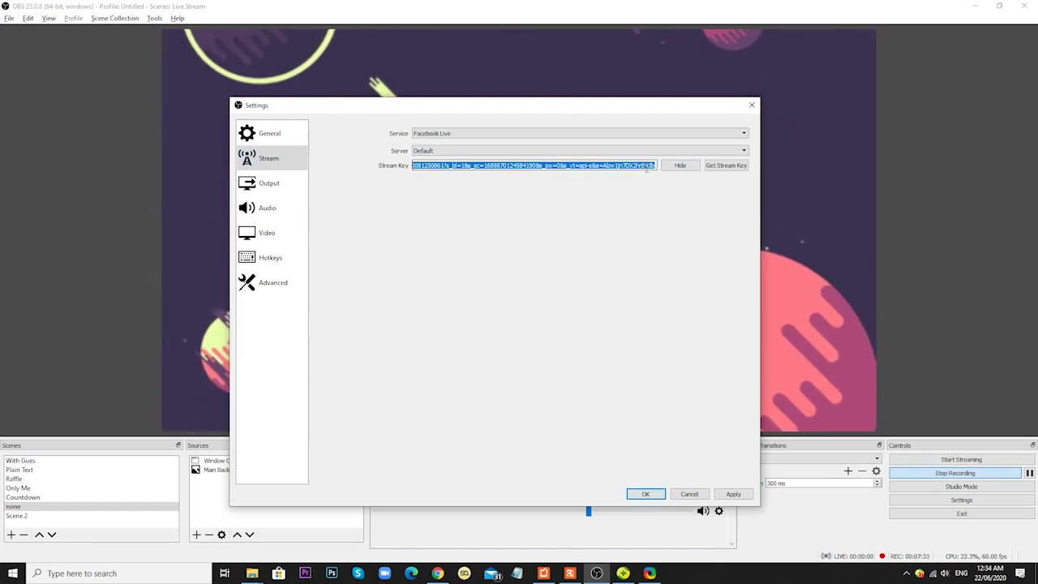
{"action": "right_click", "coordinate": [647, 168]}
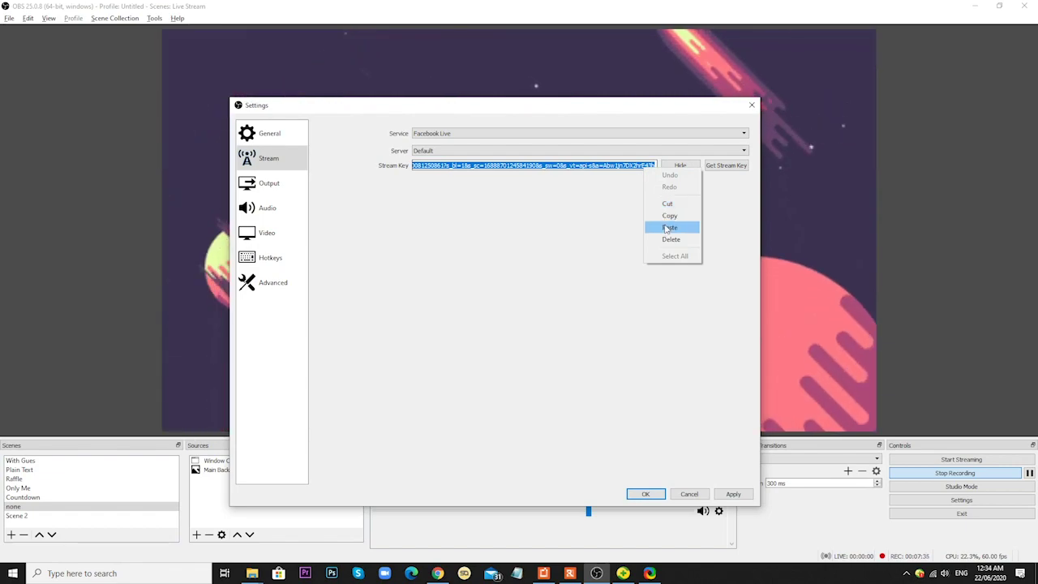
{"action": "left_click", "coordinate": [669, 227]}
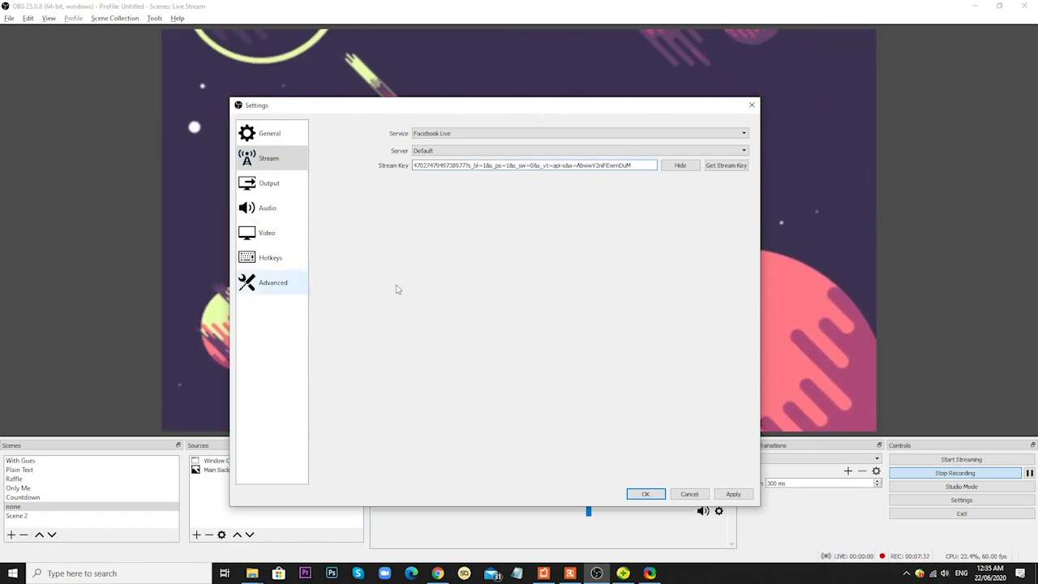
{"action": "left_click_drag", "start_coordinate": [500, 165], "coordinate": [281, 190]}
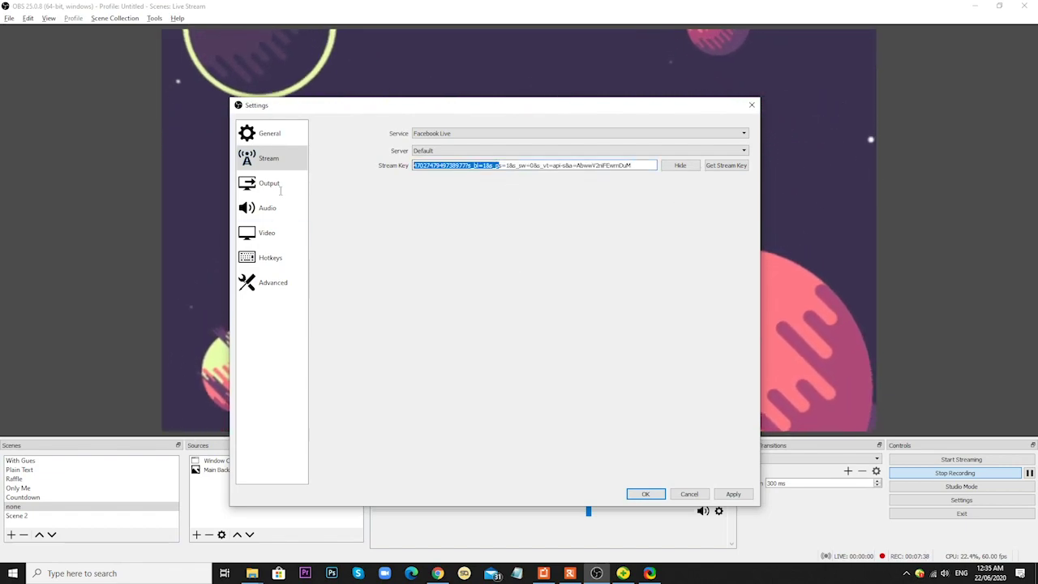
{"action": "left_click", "coordinate": [414, 166]}
{"action": "key", "text": "alt+Tab"}
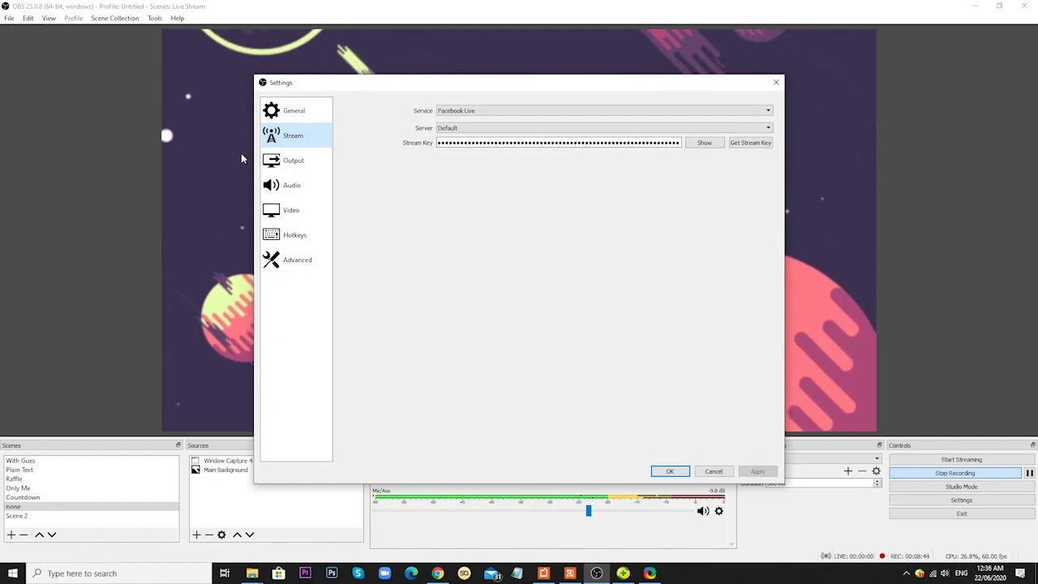
- Try the Acri interface theme in the General settings and change the theme to Dark (Default)
{"action": "left_click", "coordinate": [276, 115]}
{"action": "left_click", "coordinate": [487, 130]}
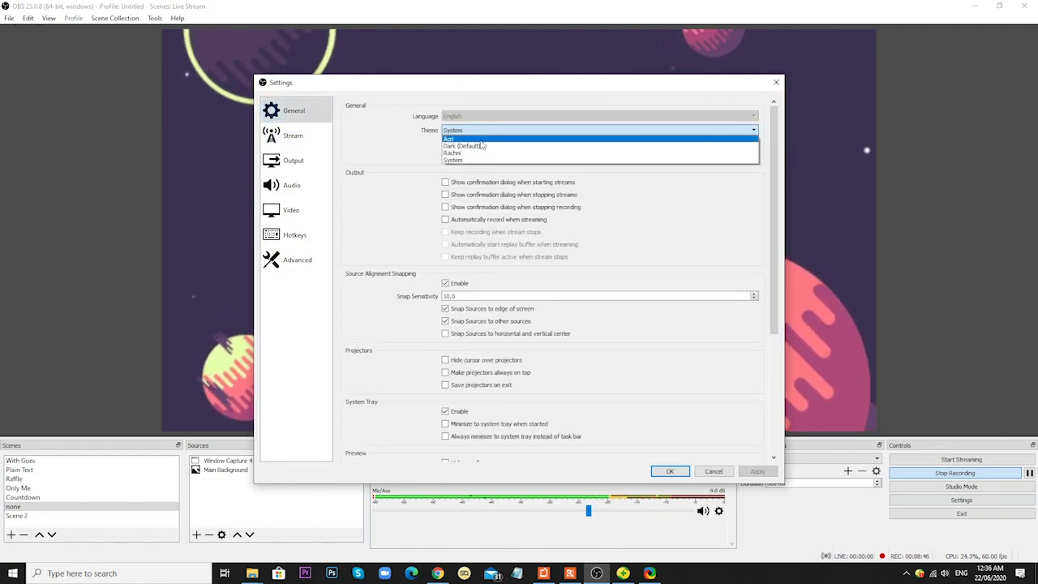
{"action": "left_click", "coordinate": [478, 135]}
{"action": "left_click", "coordinate": [476, 141]}
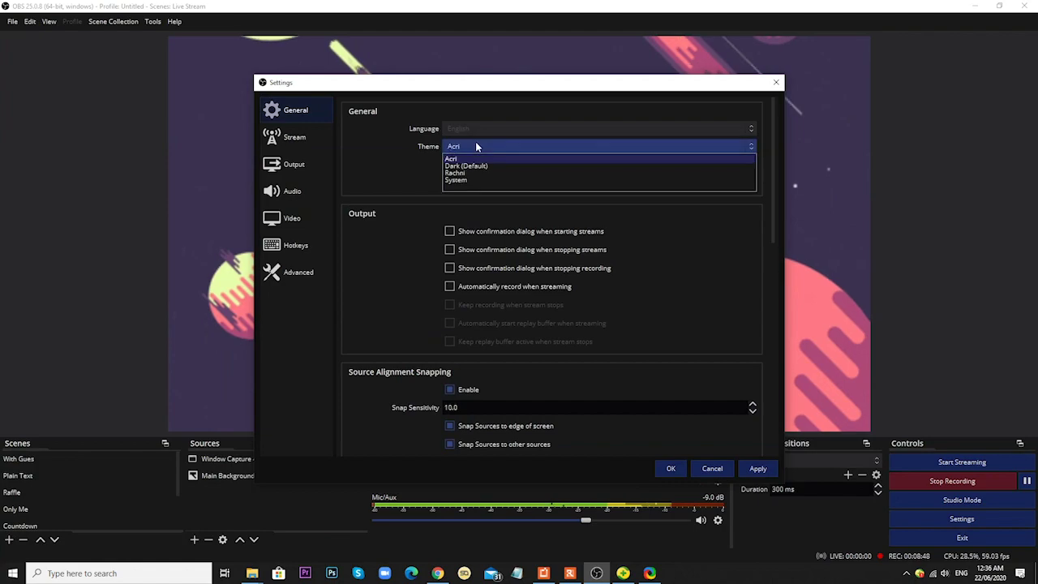
{"action": "left_click", "coordinate": [471, 166]}
{"action": "key", "text": "Down"}
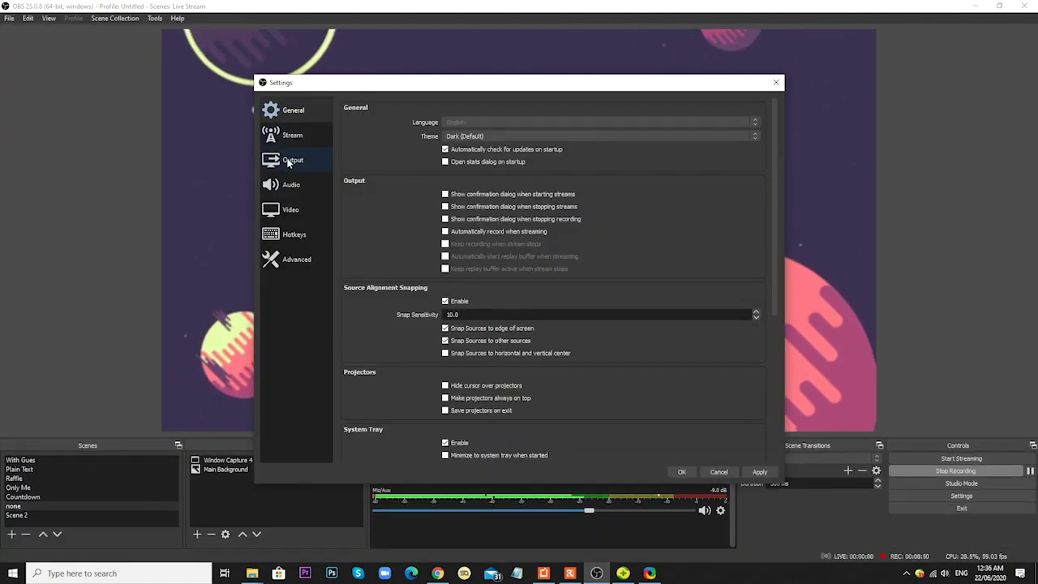
- Review the Output settings, including the streaming video bitrate, encoder and available audio bitrate options
{"action": "left_click", "coordinate": [291, 161]}
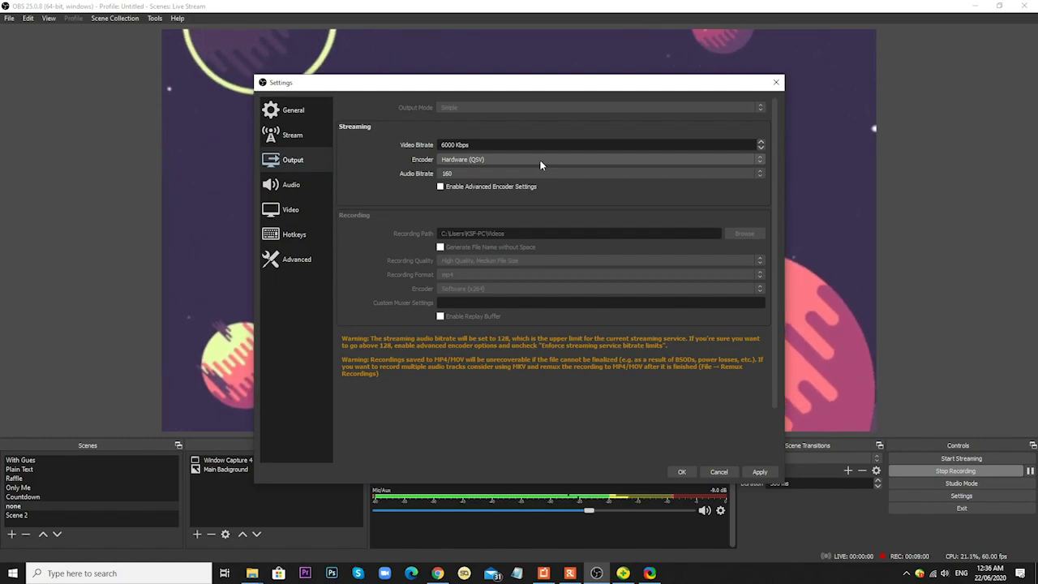
{"action": "left_click", "coordinate": [453, 175]}
{"action": "left_click", "coordinate": [452, 174]}
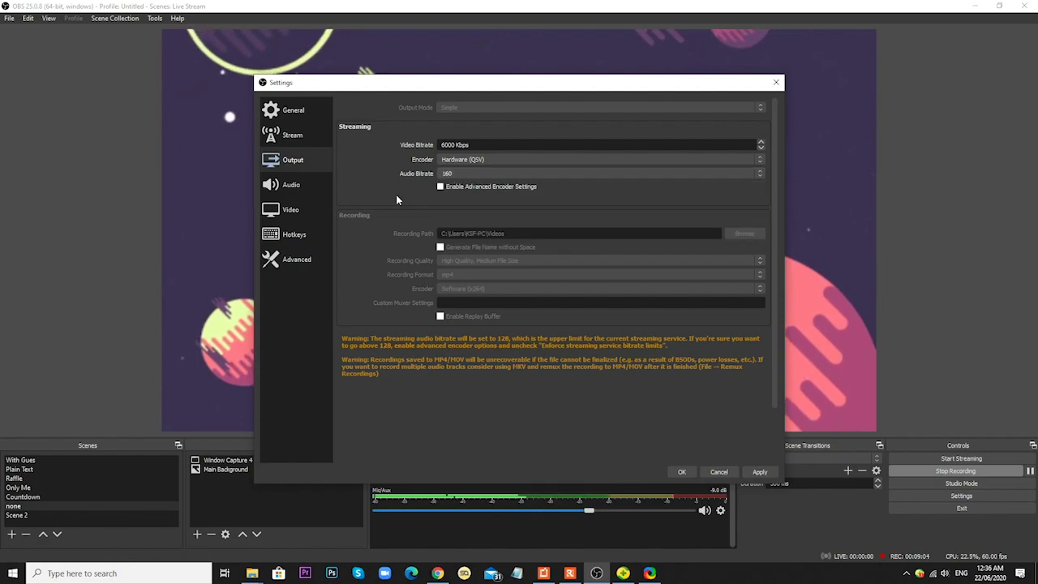
{"action": "scroll", "coordinate": [771, 191], "scroll_direction": "down", "scroll_amount": 2}
{"action": "scroll", "coordinate": [761, 218], "scroll_direction": "up", "scroll_amount": 2}
- Choose Microphone (H1) as the Mic/Auxiliary Audio device in the Audio settings
{"action": "left_click", "coordinate": [307, 187]}
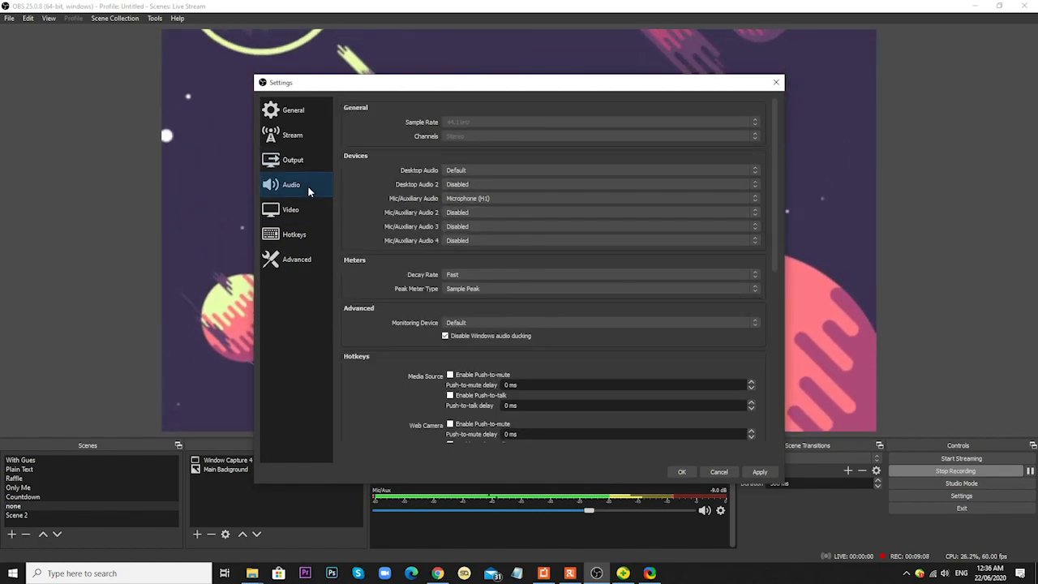
{"action": "left_click", "coordinate": [485, 198]}
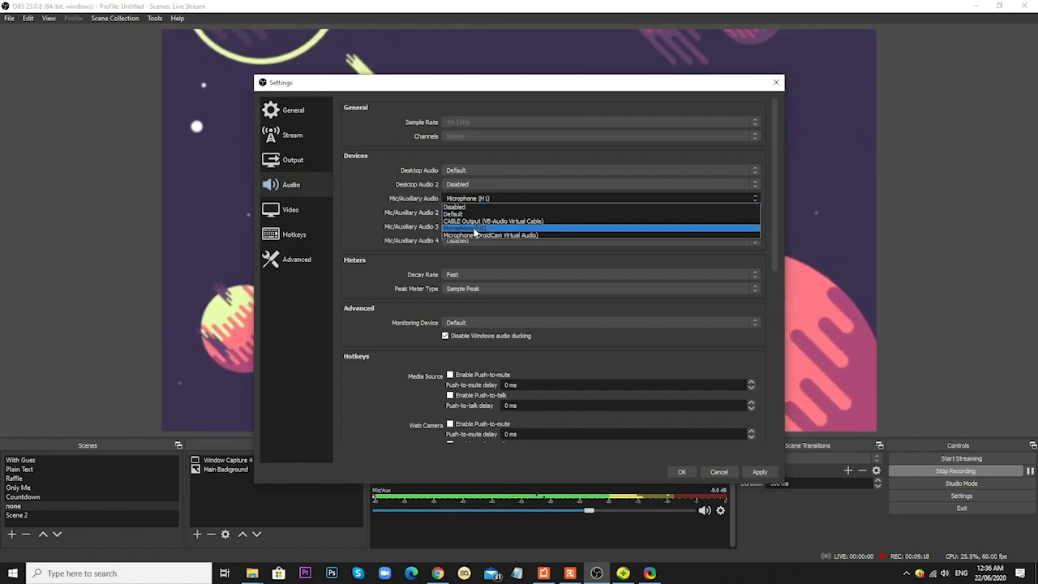
{"action": "left_click", "coordinate": [474, 229]}
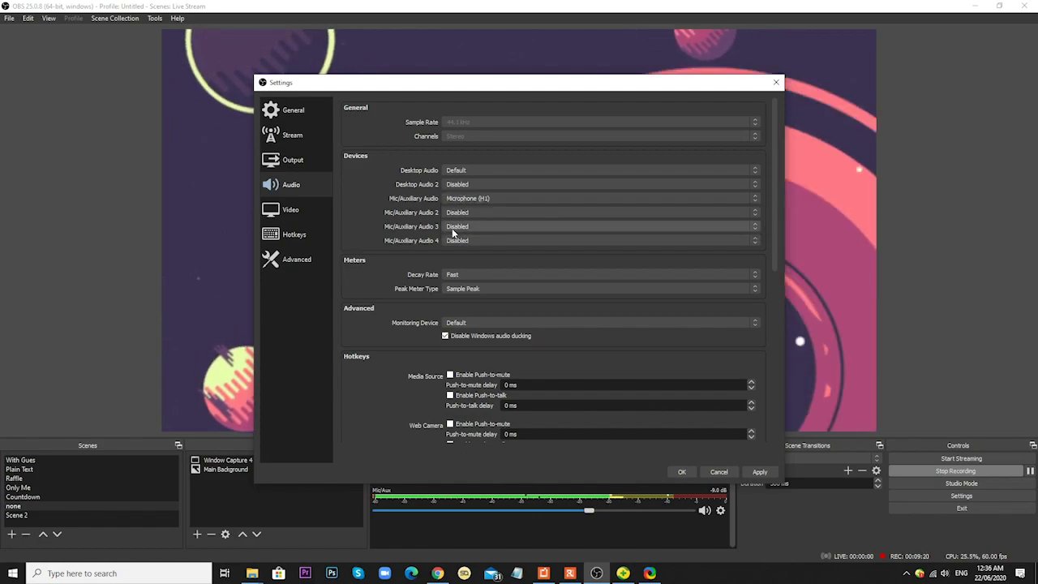
{"action": "left_click", "coordinate": [465, 198]}
{"action": "left_click", "coordinate": [465, 198]}
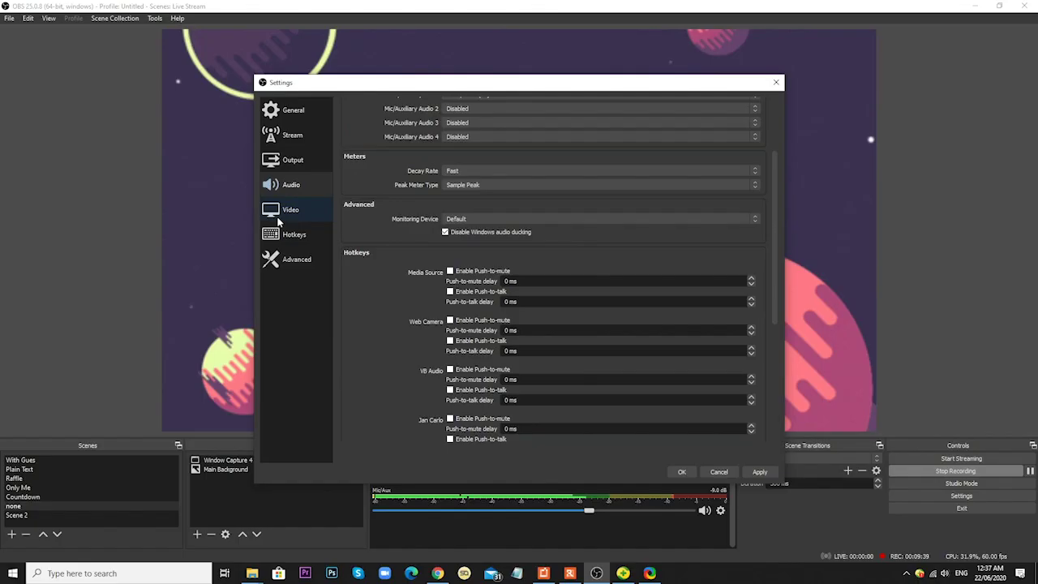
- Check the Video, Hotkeys and Advanced settings and save the settings
{"action": "left_click", "coordinate": [286, 217]}
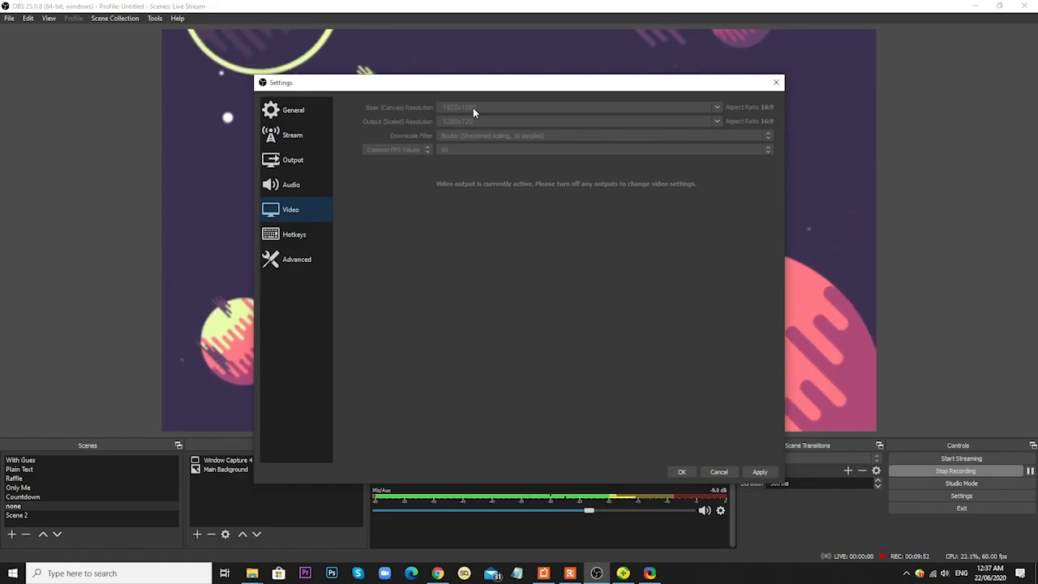
{"action": "left_click", "coordinate": [279, 234]}
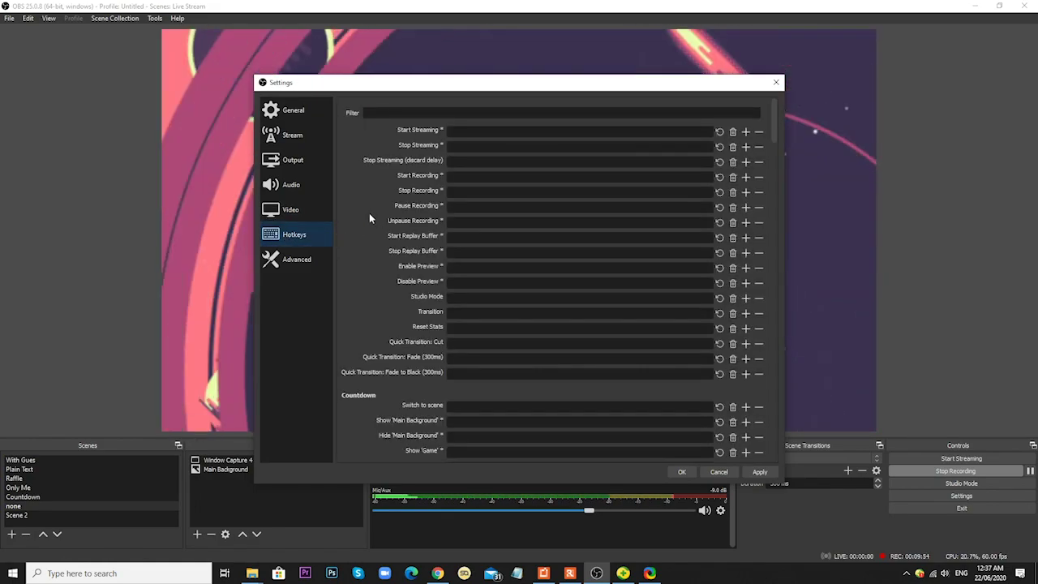
{"action": "left_click", "coordinate": [293, 269]}
{"action": "mouse_move", "coordinate": [780, 179]}
{"action": "left_mouse_down"}
{"action": "mouse_move", "coordinate": [753, 274]}
{"action": "mouse_move", "coordinate": [770, 182]}
{"action": "left_mouse_up"}
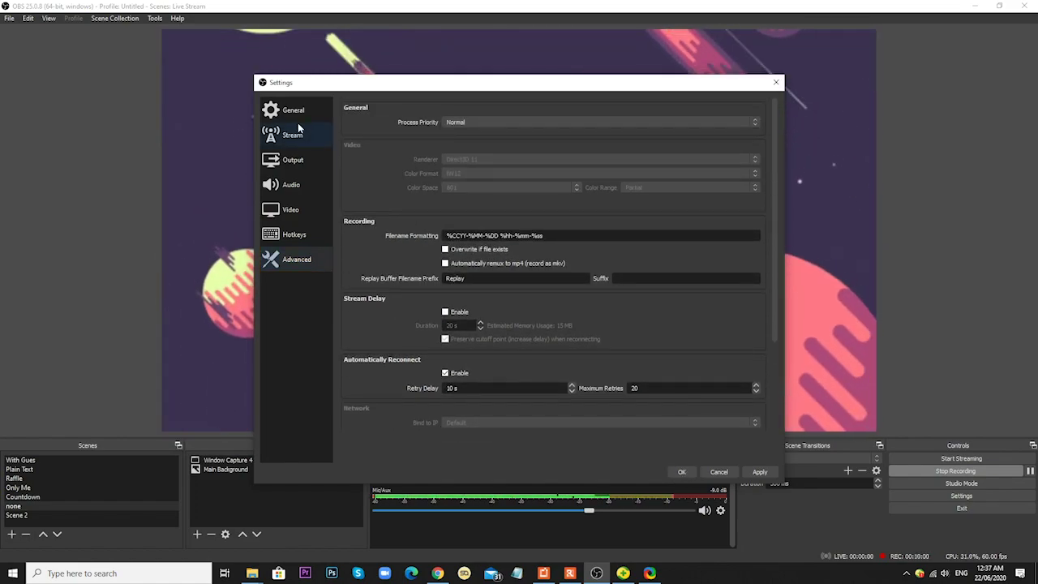
{"action": "left_click", "coordinate": [680, 472]}
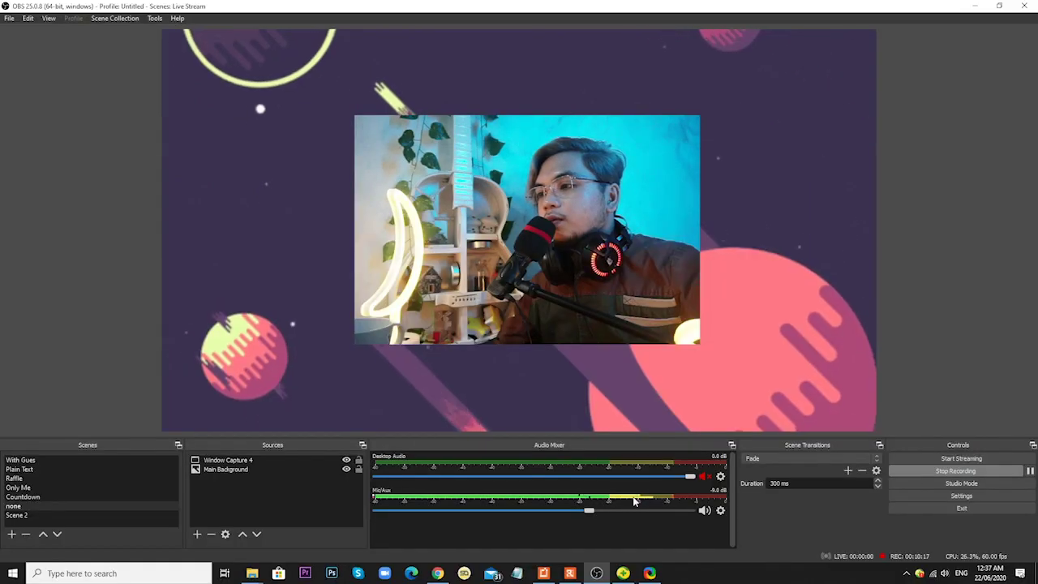
- Try low and maximum Mic/Aux volume levels in the audio mixer and set the volume to about -6.9 dB
{"action": "left_click_drag", "start_coordinate": [589, 511], "coordinate": [515, 520]}
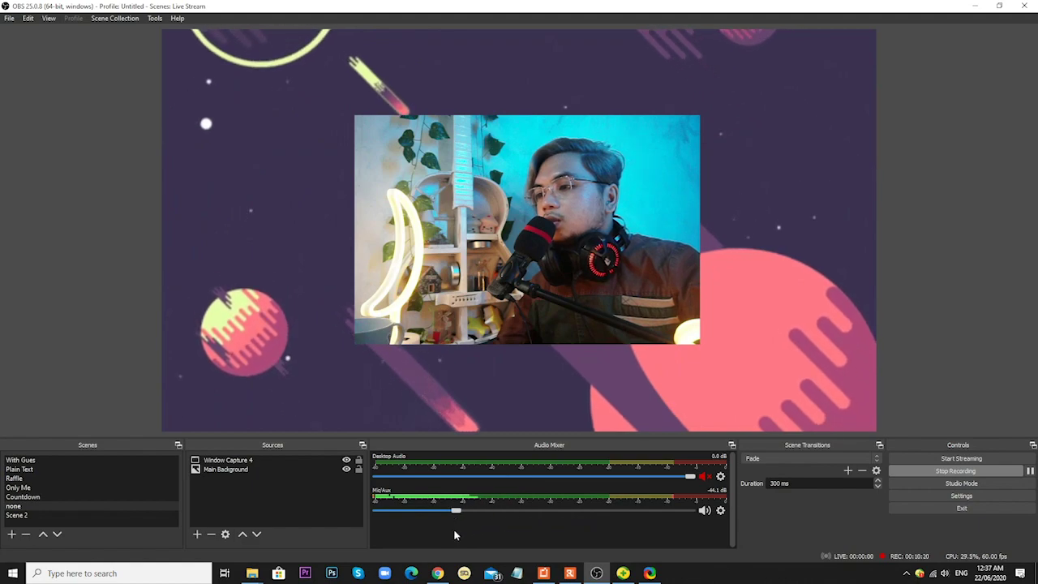
{"action": "left_click_drag", "start_coordinate": [382, 545], "coordinate": [692, 501]}
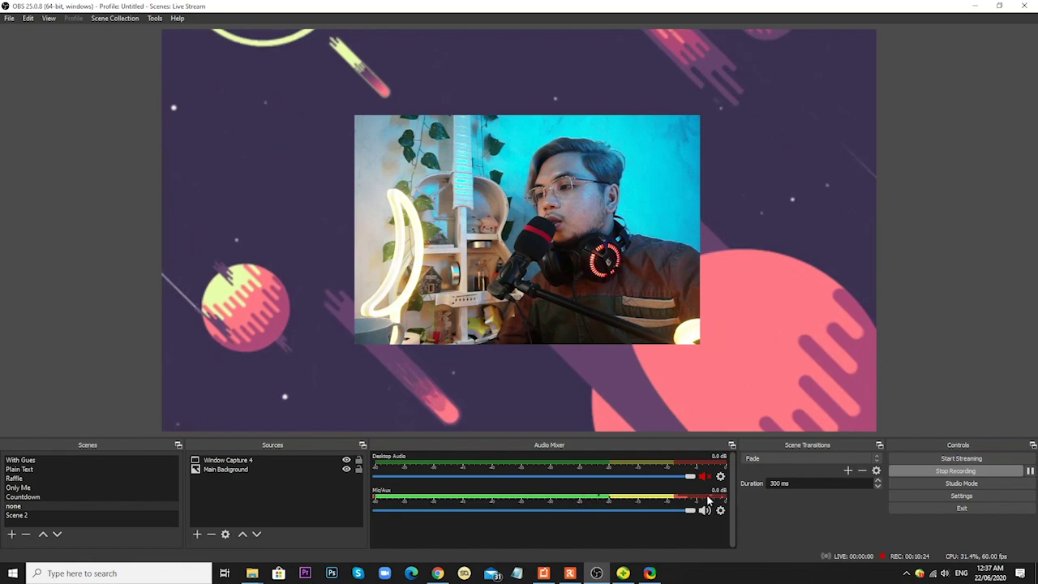
{"action": "left_click_drag", "start_coordinate": [647, 528], "coordinate": [609, 534]}
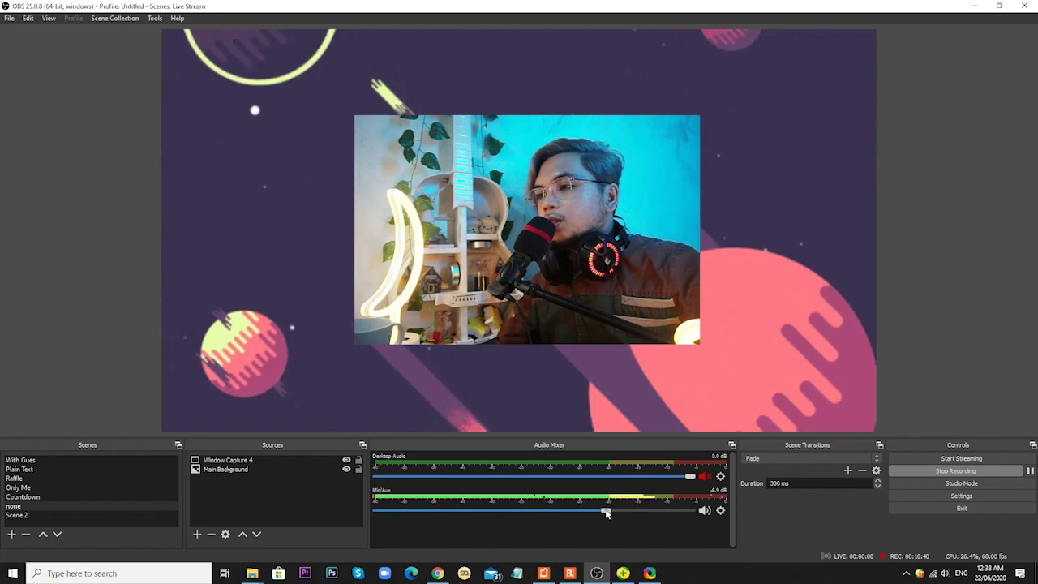
- Open the Mic/Aux filters and compare the settings of the Noise Suppression and Compressor filters
{"action": "left_click", "coordinate": [720, 511]}
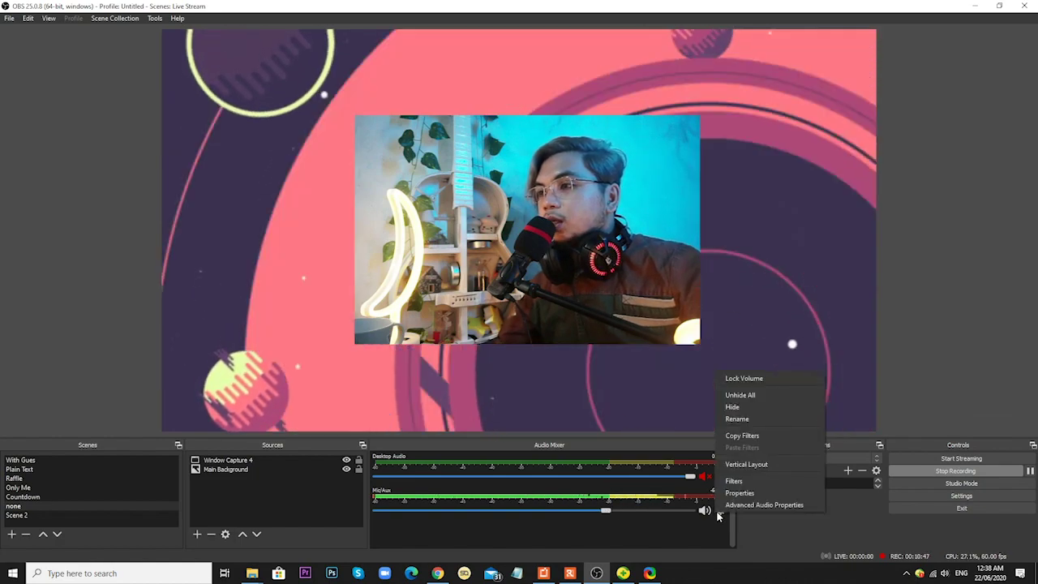
{"action": "left_click", "coordinate": [736, 482]}
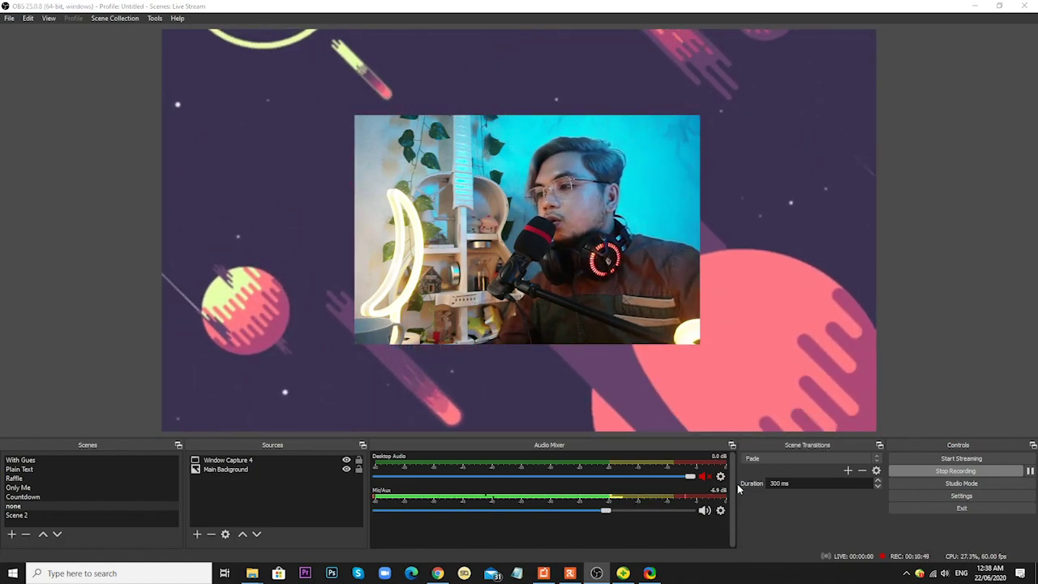
{"action": "left_click", "coordinate": [334, 114]}
{"action": "left_click", "coordinate": [326, 124]}
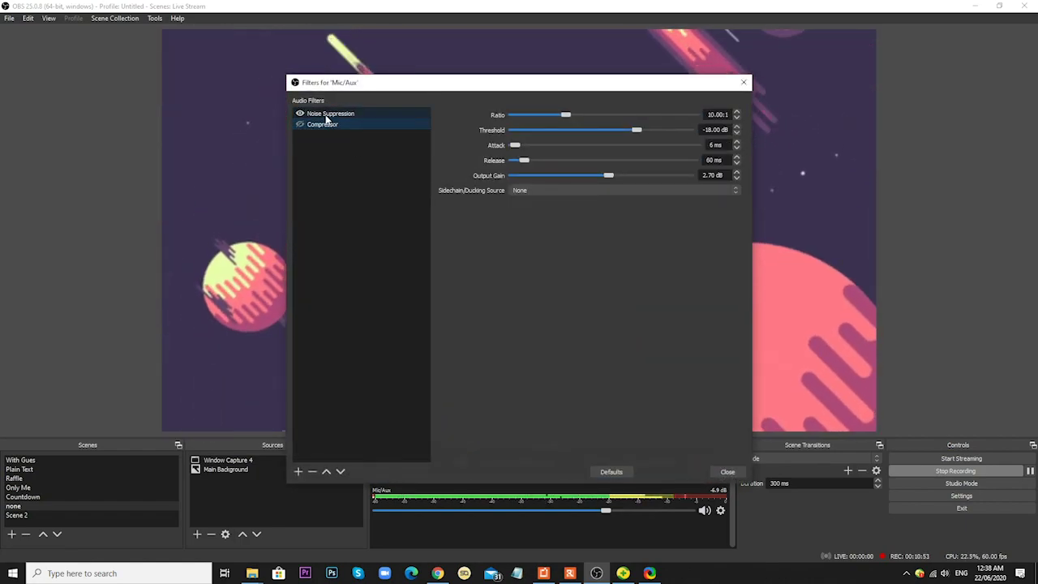
{"action": "left_click", "coordinate": [328, 114]}
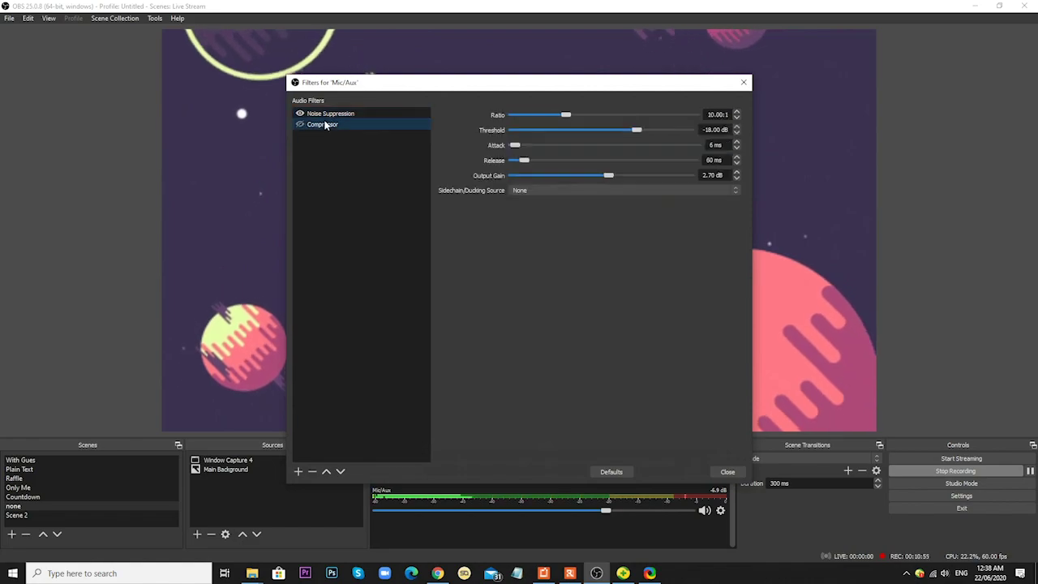
{"action": "left_click", "coordinate": [324, 124]}
{"action": "left_click", "coordinate": [328, 114]}
- Add a second Noise Suppression filter to Mic/Aux under its suggested name and remove it again
{"action": "left_click", "coordinate": [299, 470]}
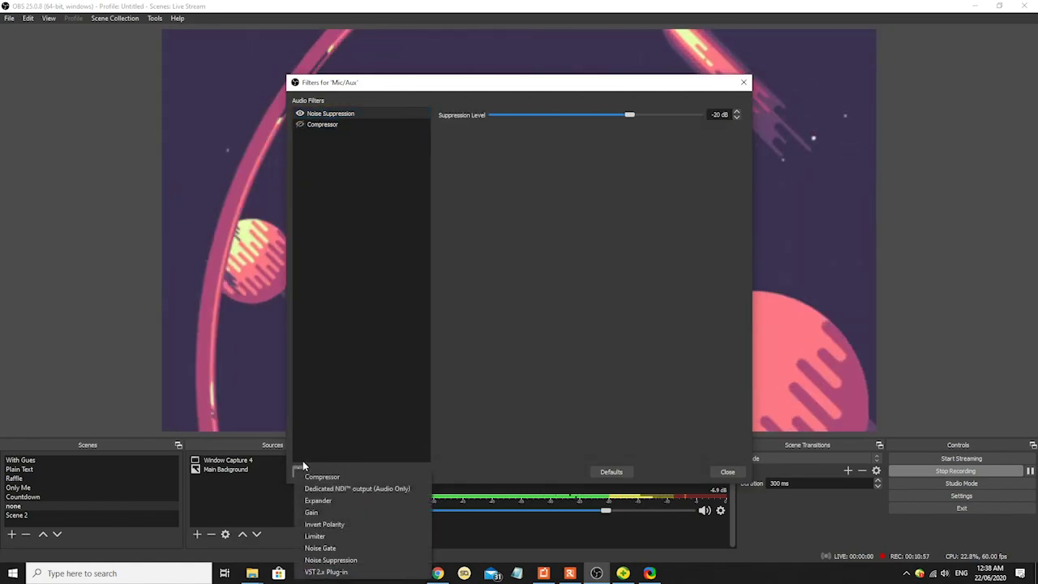
{"action": "left_click", "coordinate": [330, 560]}
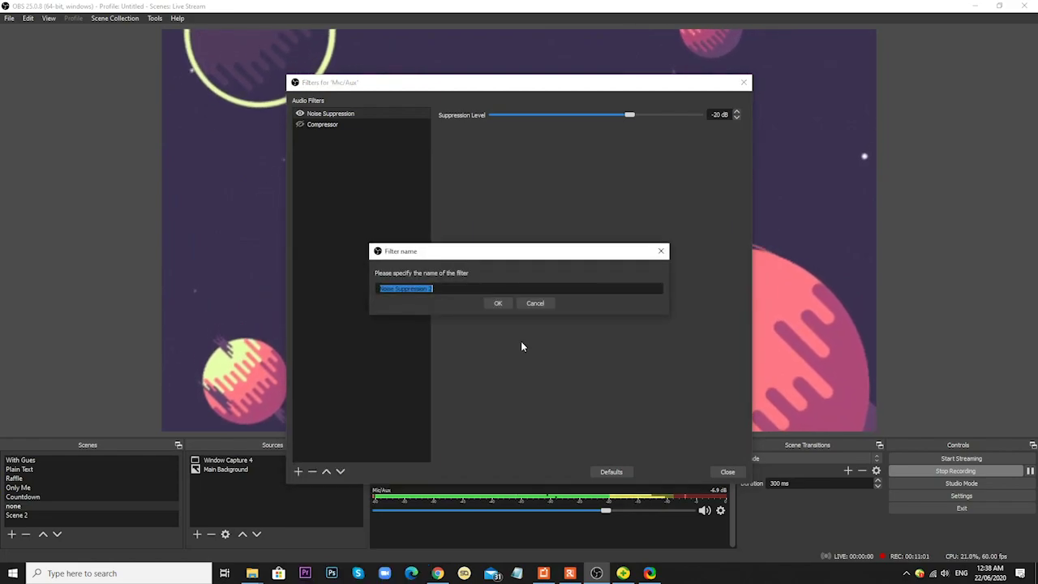
{"action": "left_click", "coordinate": [508, 304]}
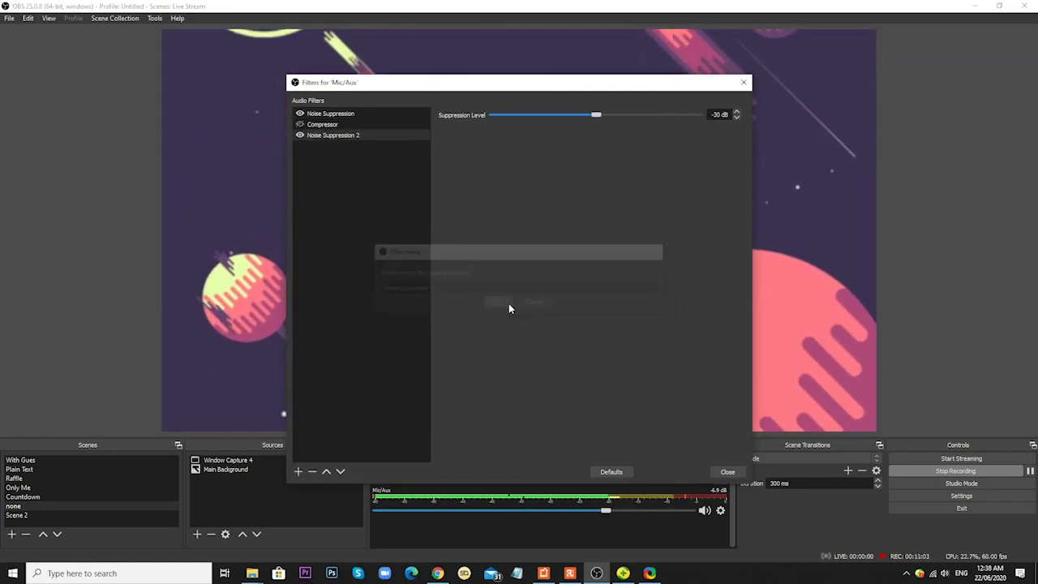
{"action": "right_click", "coordinate": [324, 134]}
{"action": "left_click", "coordinate": [343, 169]}
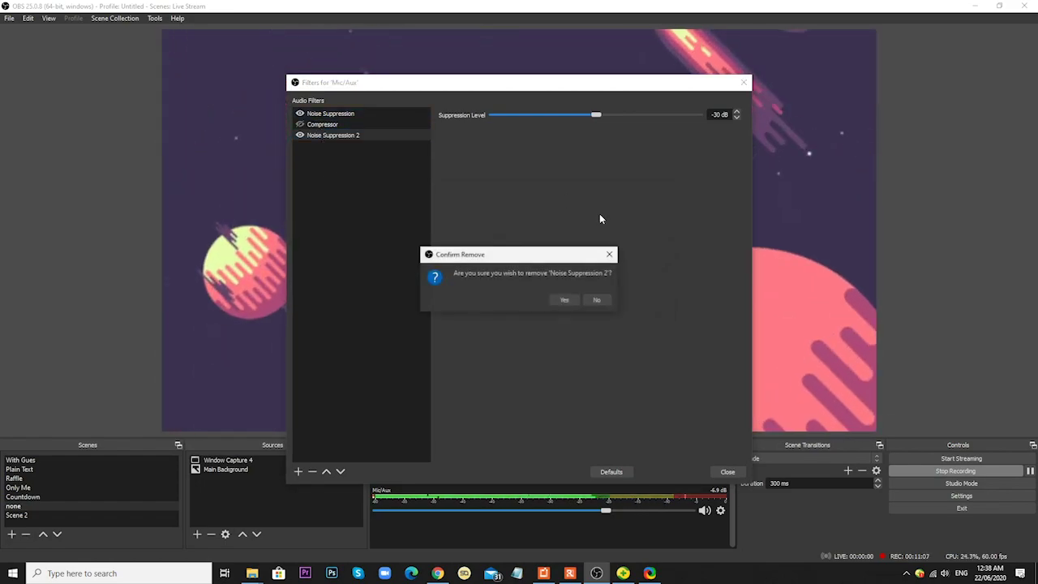
{"action": "left_click", "coordinate": [563, 300]}
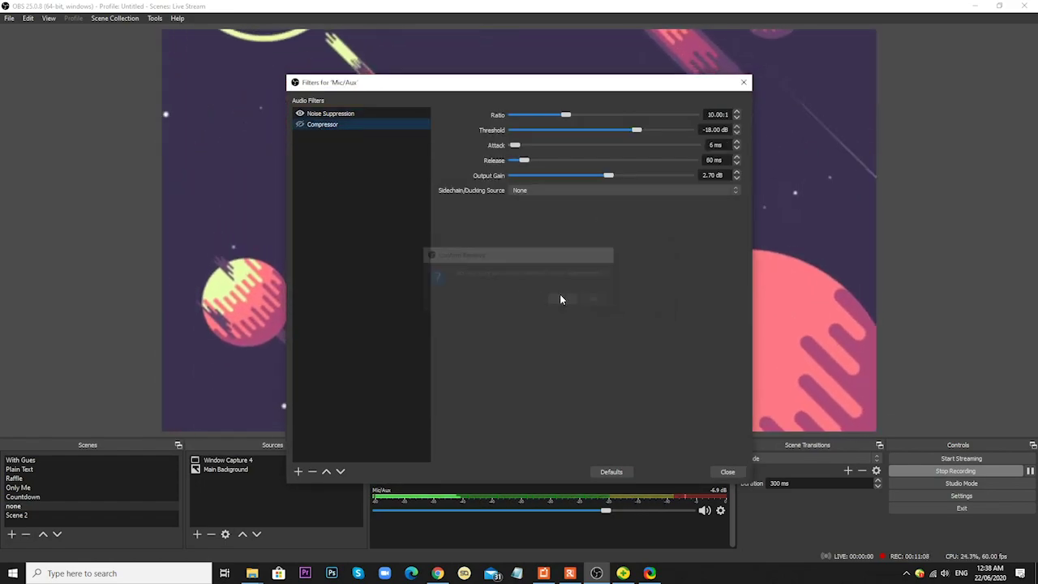
- Review the existing Noise Suppression and Compressor filters once more and close the Mic/Aux filters window
{"action": "left_click", "coordinate": [344, 115]}
{"action": "left_click", "coordinate": [340, 123]}
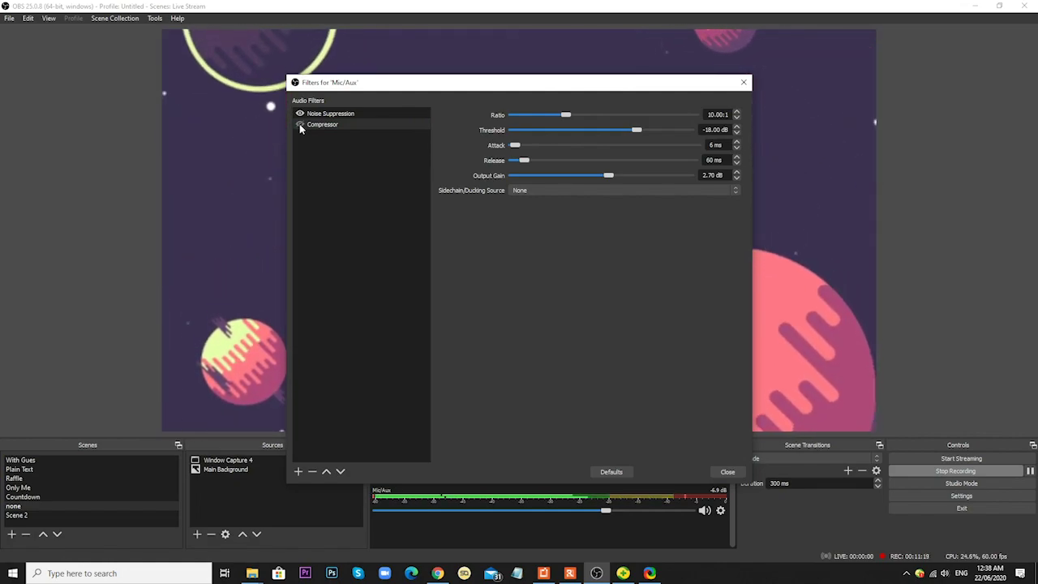
{"action": "left_click", "coordinate": [300, 125]}
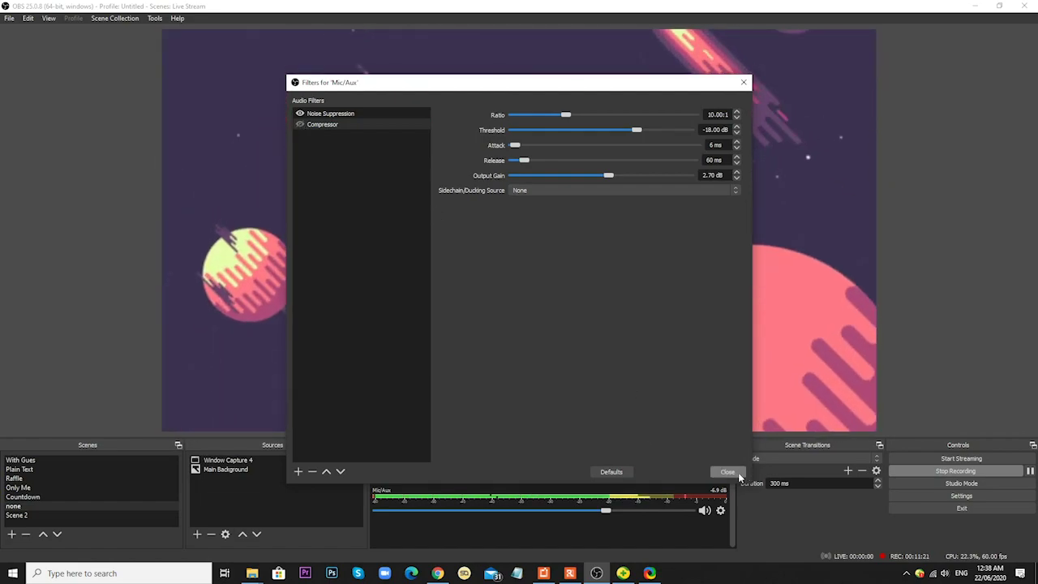
{"action": "left_click", "coordinate": [737, 472]}
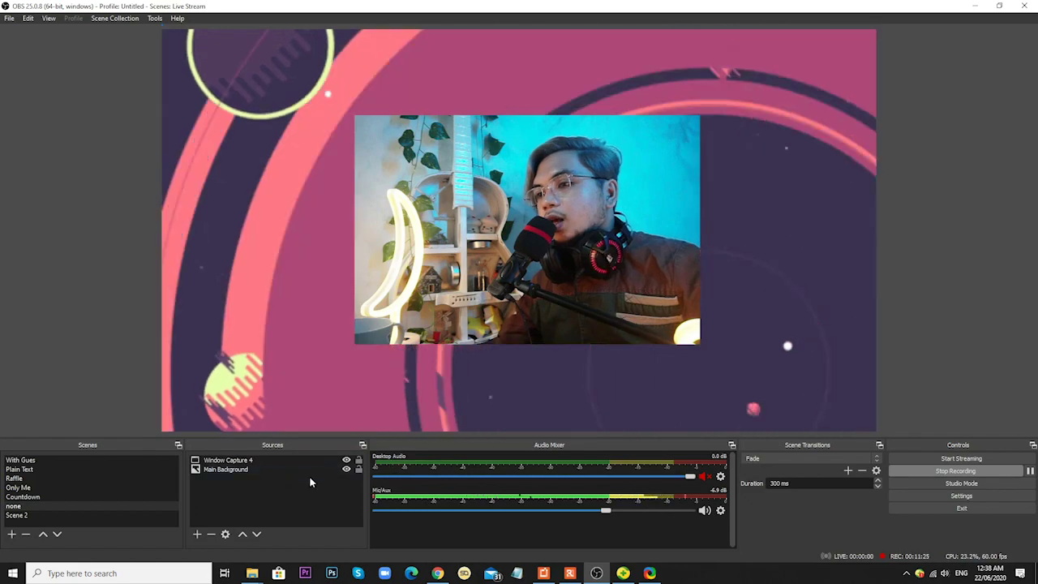
- Identify the Window Capture 4 and Main Background sources in the preview and check the Main Background image properties
{"action": "left_click", "coordinate": [246, 471]}
{"action": "left_click", "coordinate": [242, 464]}
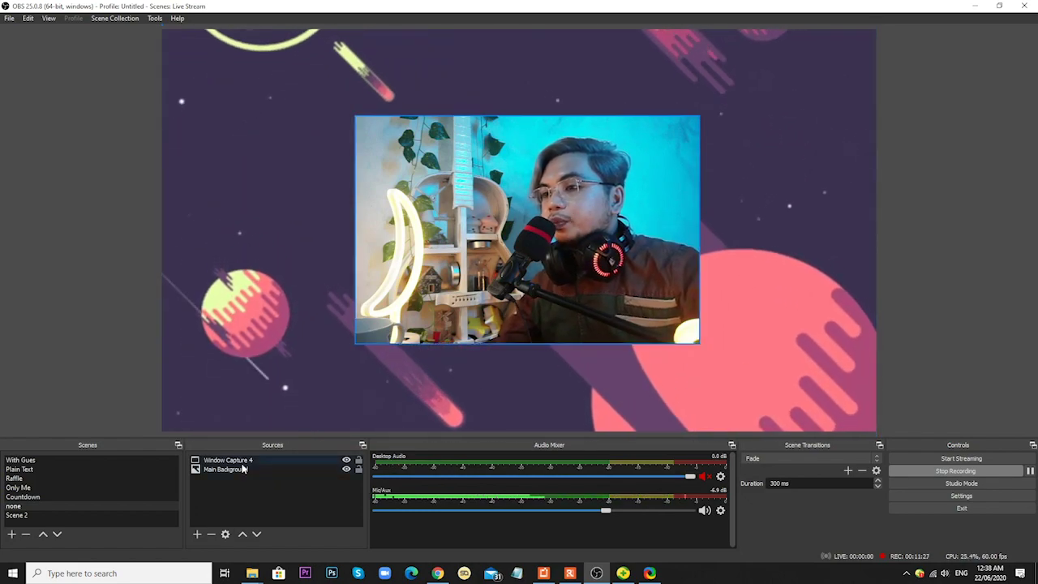
{"action": "left_click", "coordinate": [242, 464]}
{"action": "left_click", "coordinate": [238, 472]}
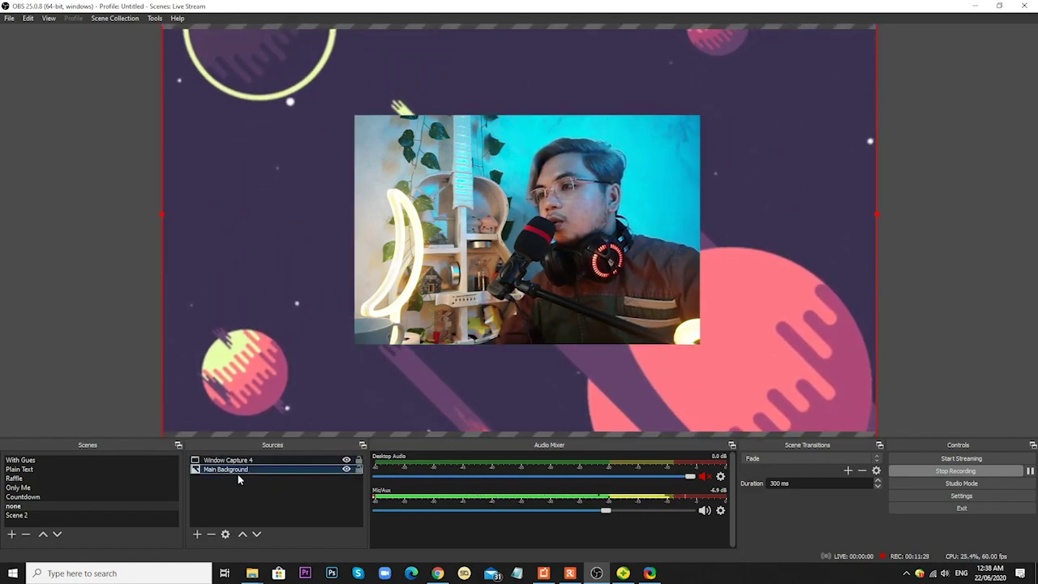
{"action": "left_click", "coordinate": [237, 463]}
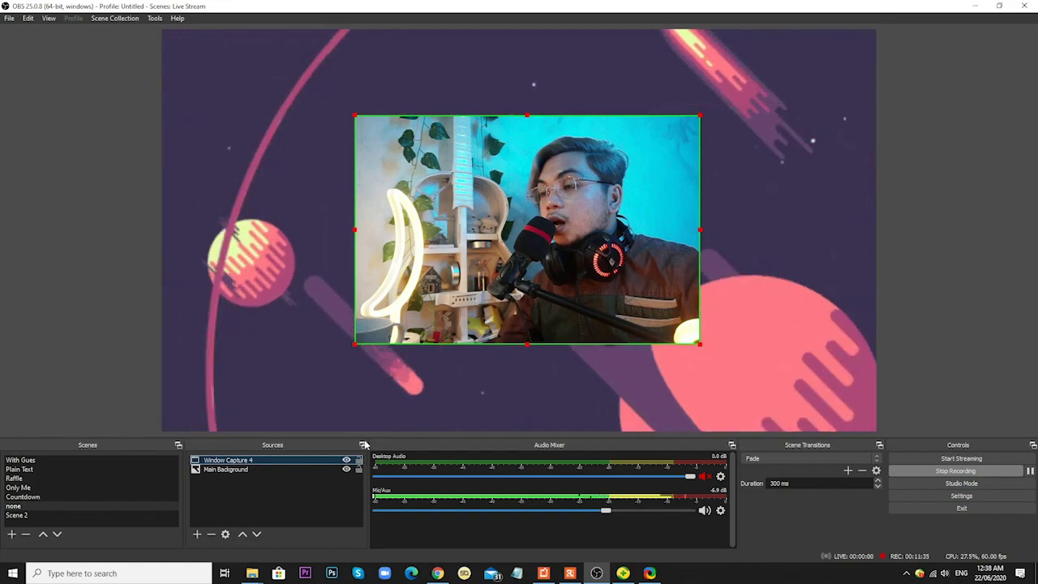
{"action": "double_click", "coordinate": [239, 471]}
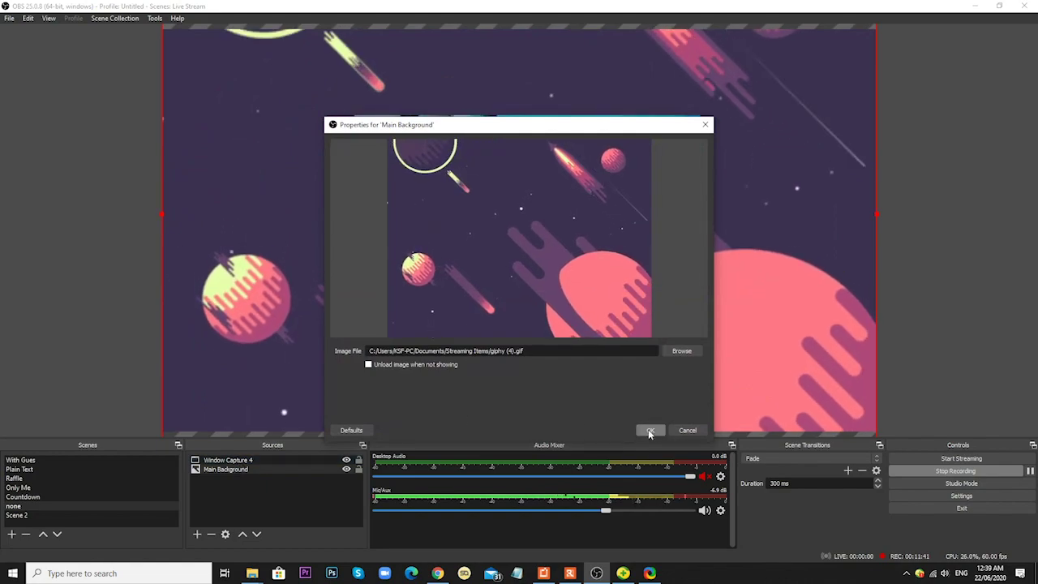
{"action": "left_click", "coordinate": [650, 430]}
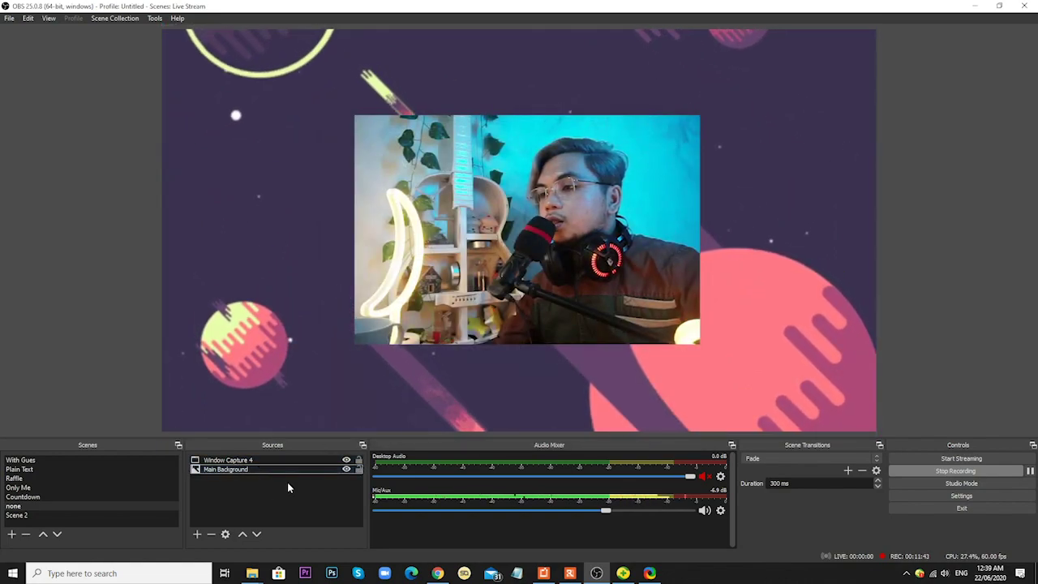
- Switch to the Remote camera application, examine the live view and the exposure settings, and return to OBS Studio
{"action": "left_click", "coordinate": [561, 573]}
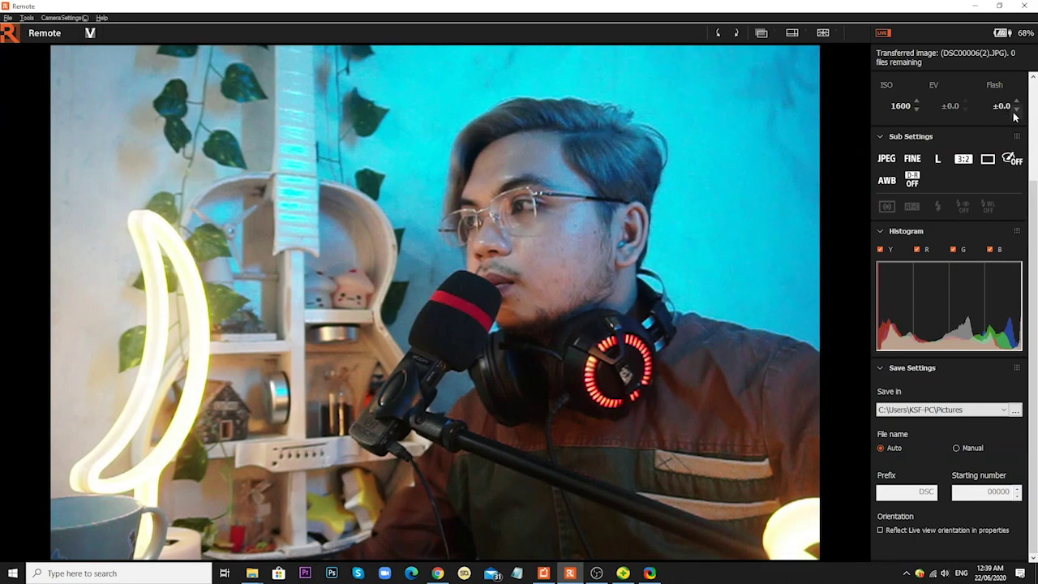
{"action": "scroll", "coordinate": [1034, 198], "scroll_direction": "up", "scroll_amount": 3}
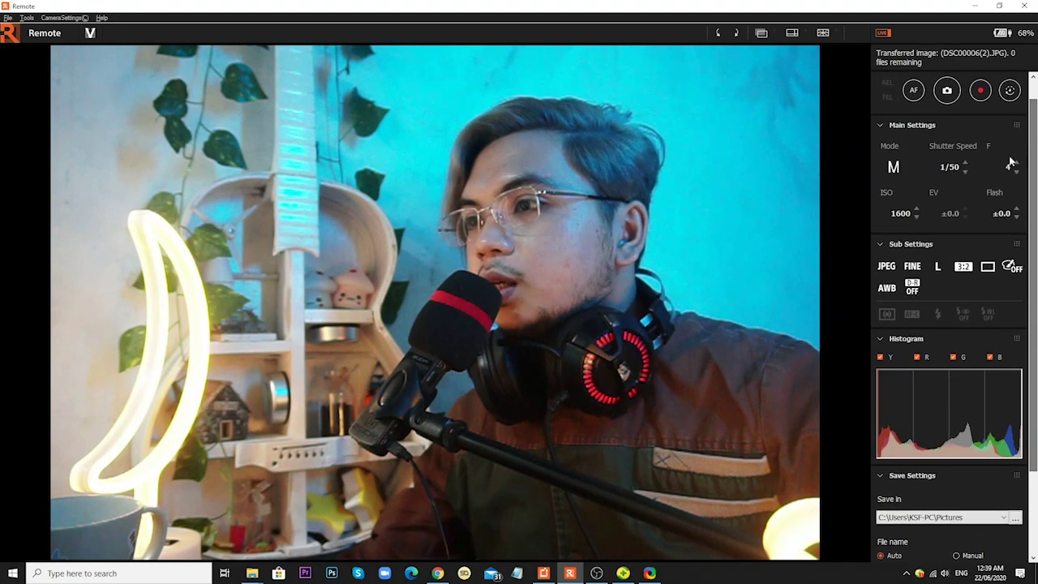
{"action": "left_click", "coordinate": [545, 574]}
{"action": "left_click_drag", "start_coordinate": [588, 151], "coordinate": [368, 251]}
{"action": "left_click", "coordinate": [845, 182]}
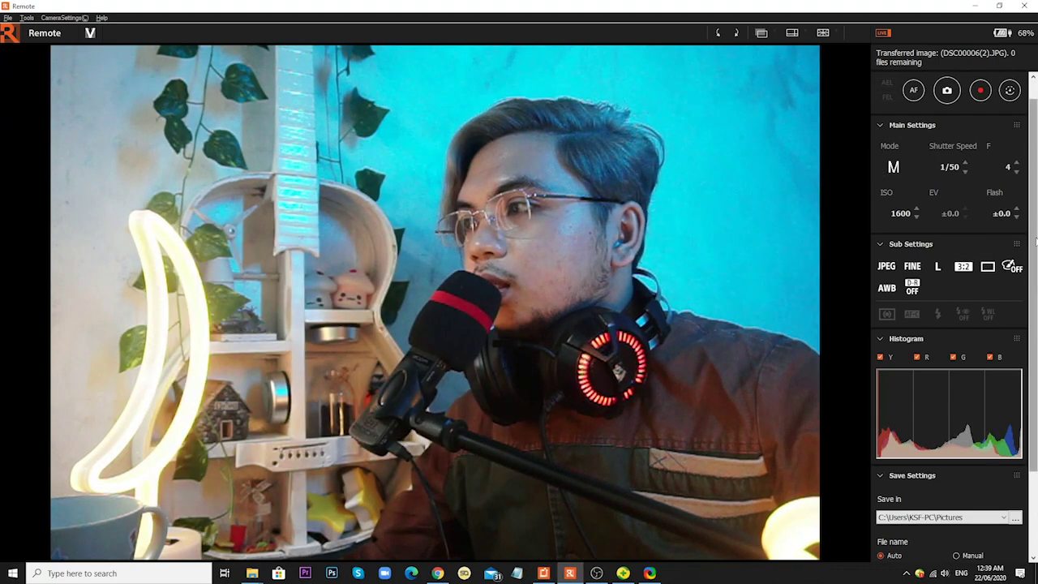
{"action": "scroll", "coordinate": [1024, 231], "scroll_direction": "up", "scroll_amount": 1}
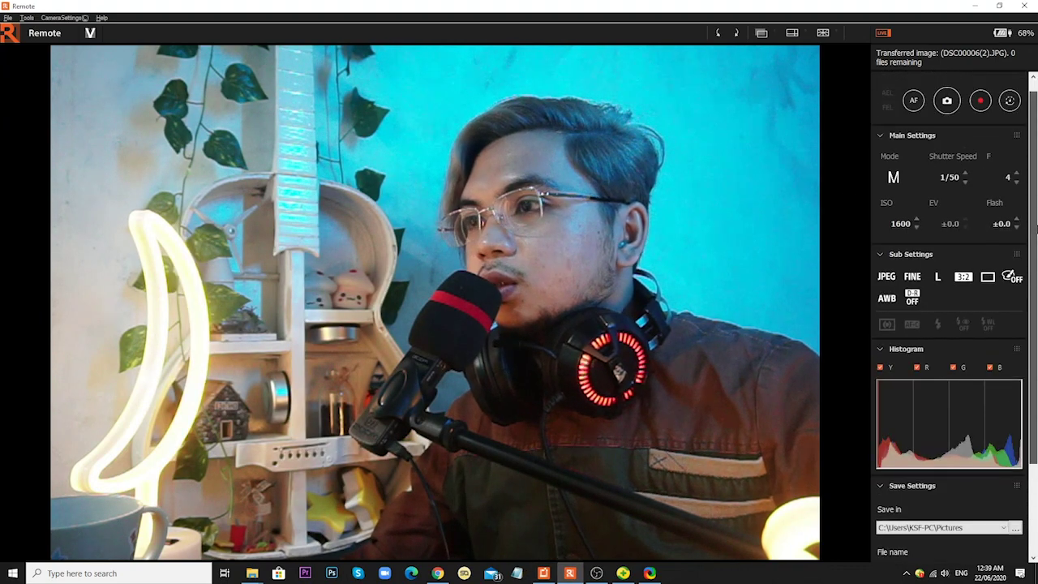
{"action": "left_click", "coordinate": [596, 572]}
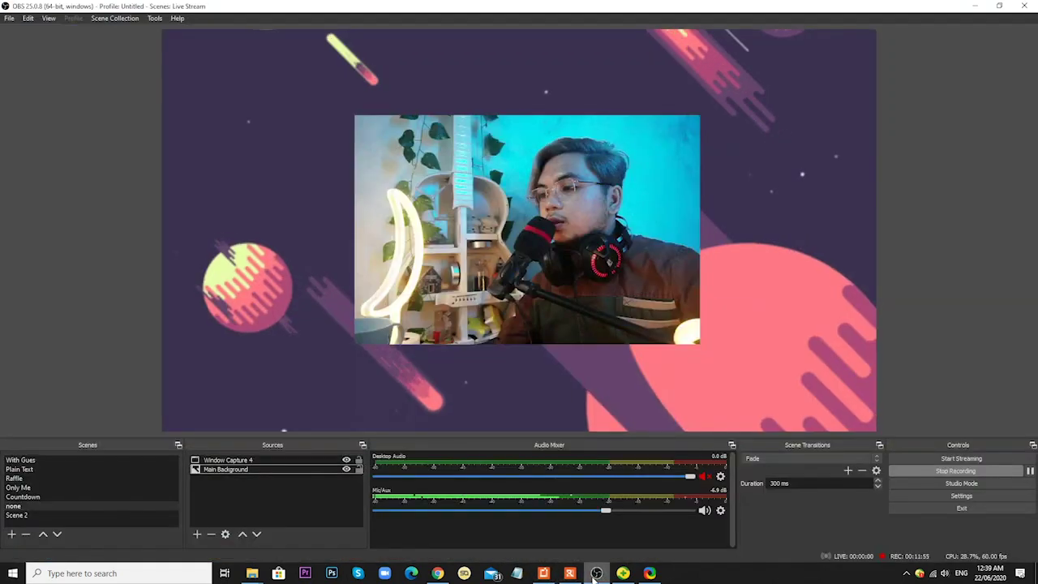
- Add a new Window Capture source to the current scene under its suggested name
{"action": "left_click", "coordinate": [196, 534]}
{"action": "left_click", "coordinate": [196, 535]}
{"action": "left_click", "coordinate": [196, 535]}
{"action": "left_click", "coordinate": [305, 502]}
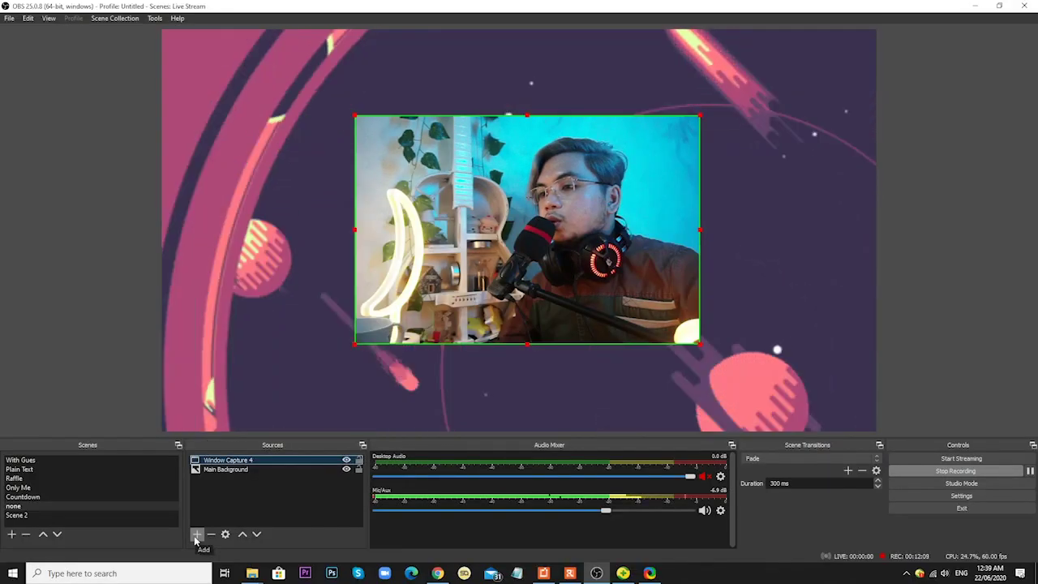
{"action": "left_click", "coordinate": [196, 535]}
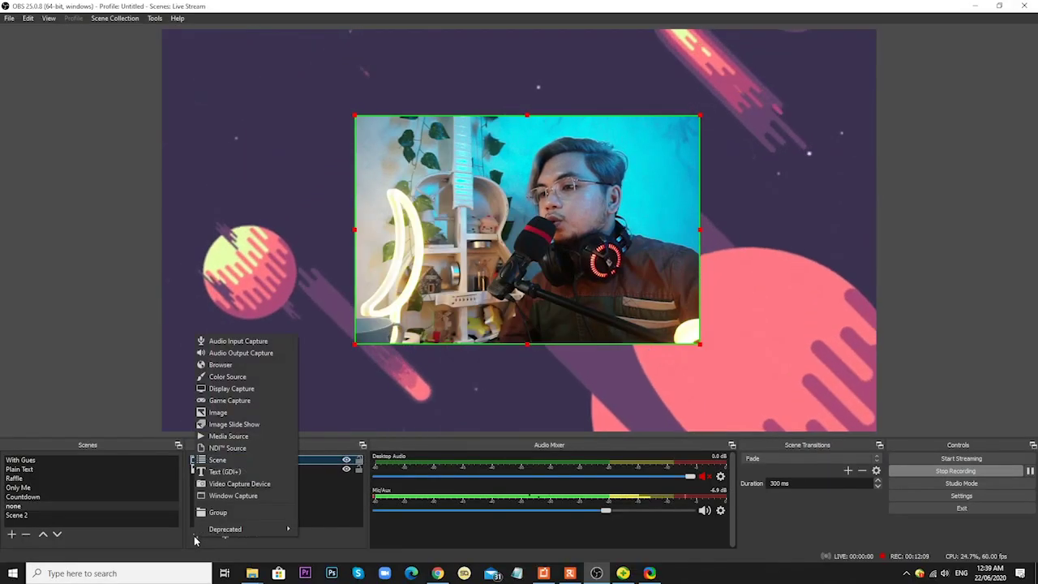
{"action": "left_click", "coordinate": [195, 536]}
{"action": "left_click", "coordinate": [195, 535]}
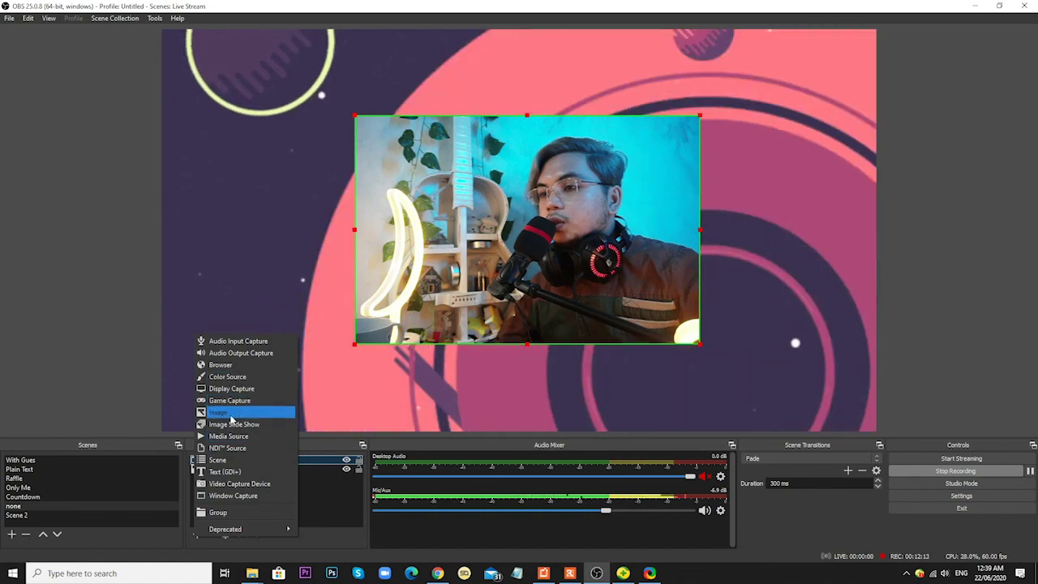
{"action": "left_click", "coordinate": [234, 496]}
{"action": "left_click_drag", "start_coordinate": [478, 194], "coordinate": [403, 198]}
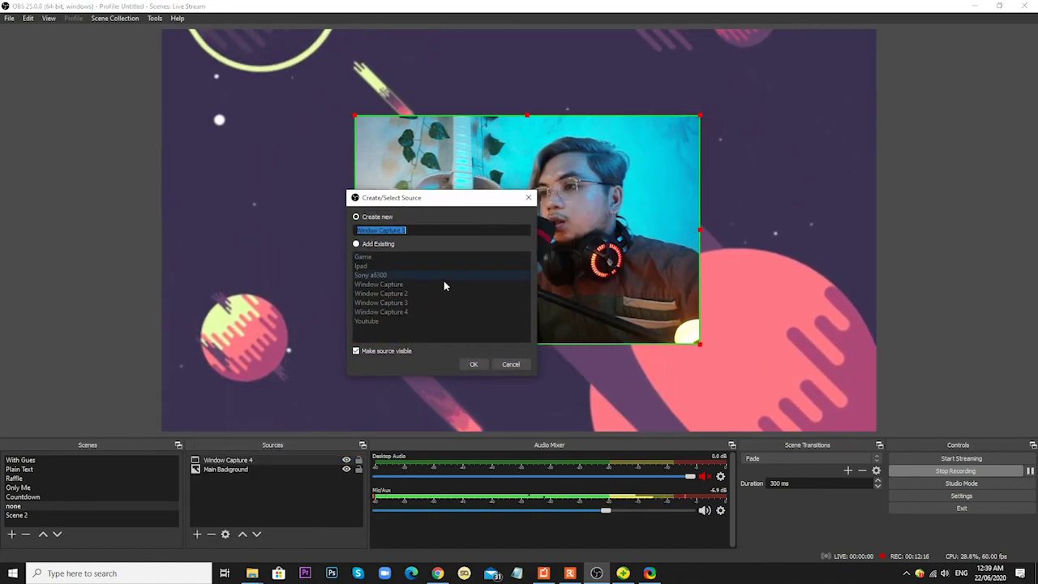
{"action": "left_click", "coordinate": [473, 365]}
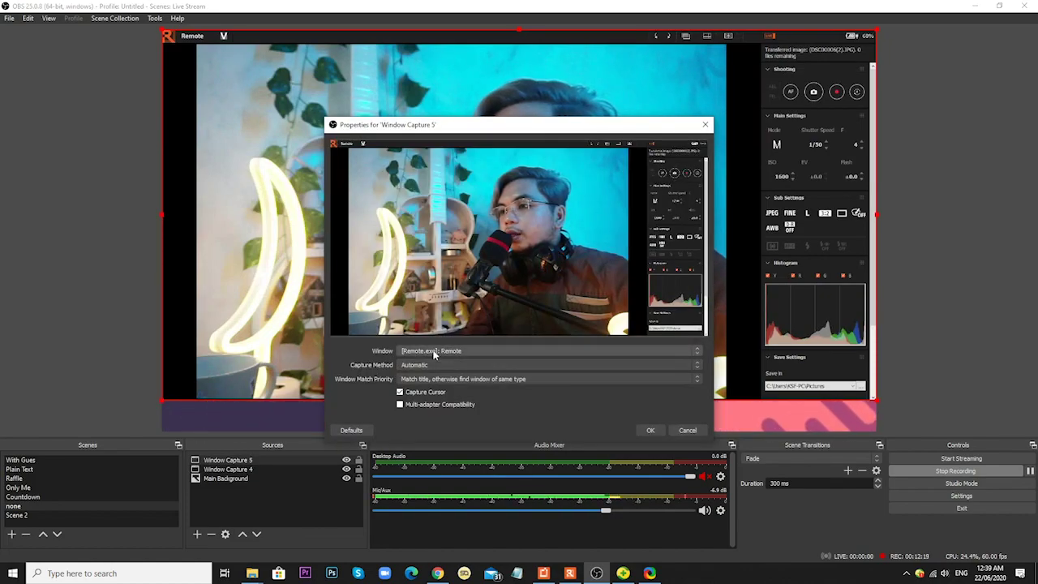
- Try the Imaging Edge Desktop and Videos windows as capture targets and settle on [Remote.exe]: Remote for the new capture
{"action": "left_click", "coordinate": [435, 353]}
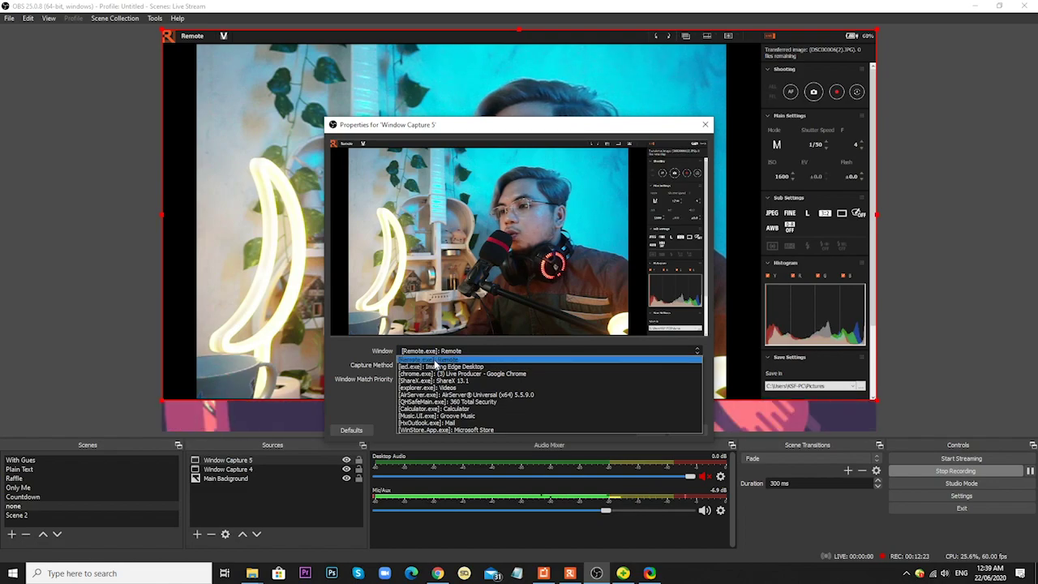
{"action": "left_click", "coordinate": [433, 367]}
{"action": "left_click", "coordinate": [433, 354]}
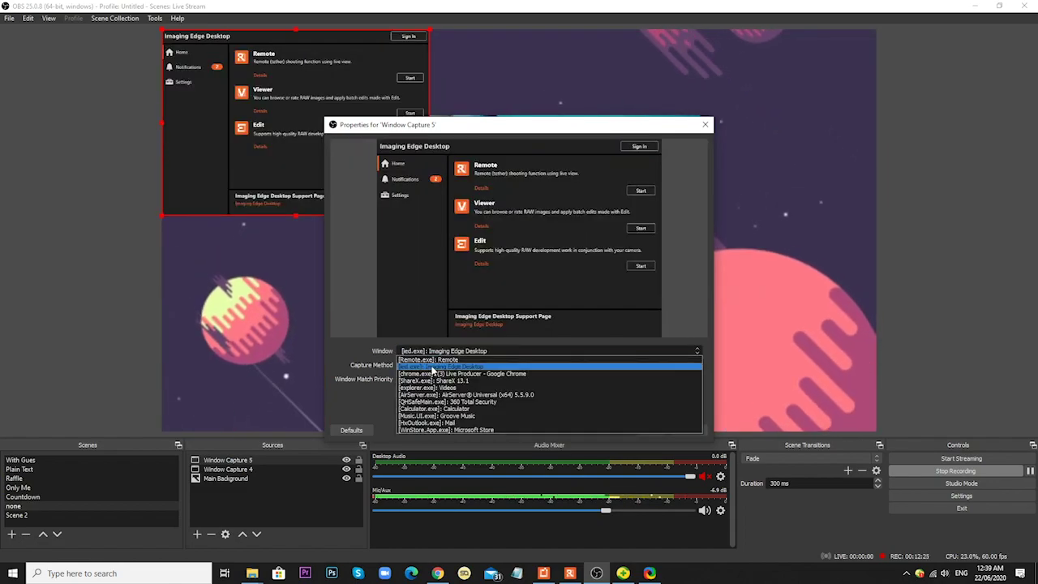
{"action": "left_click", "coordinate": [430, 389]}
{"action": "left_click", "coordinate": [435, 352]}
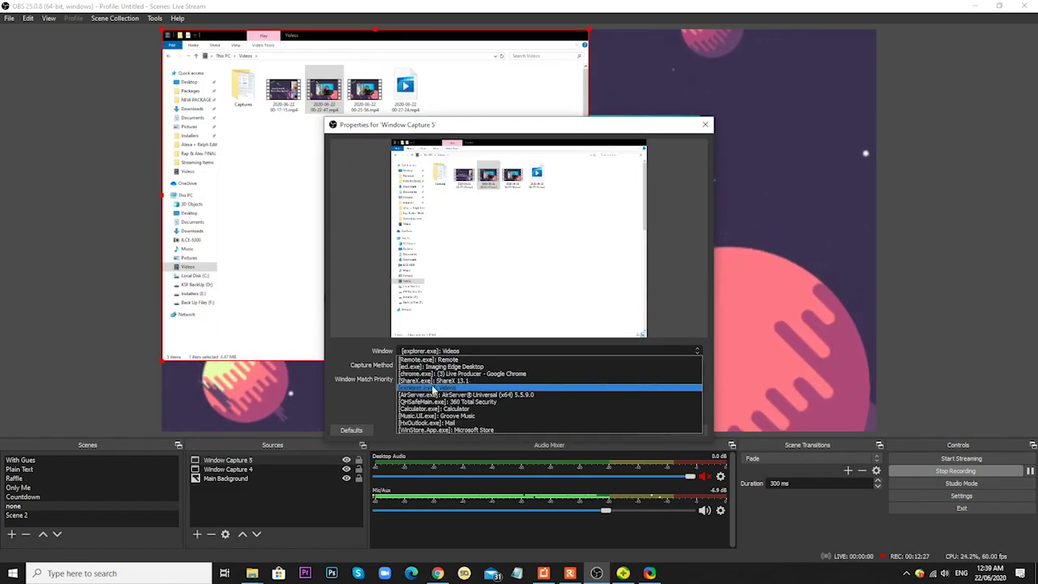
{"action": "left_click", "coordinate": [436, 371]}
{"action": "left_click", "coordinate": [435, 352]}
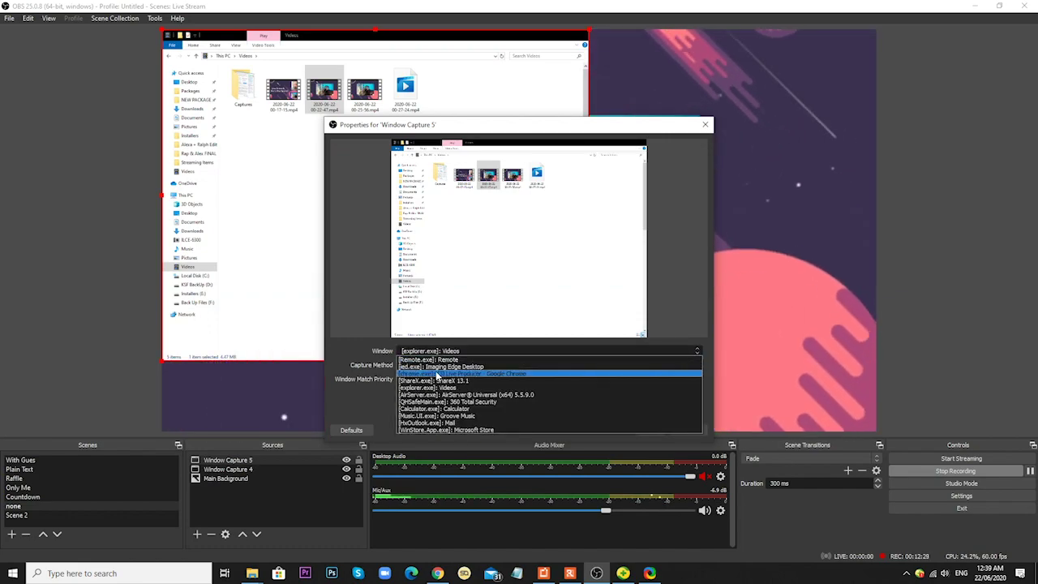
{"action": "left_click", "coordinate": [435, 371]}
{"action": "left_click", "coordinate": [435, 351]}
{"action": "left_click", "coordinate": [440, 355]}
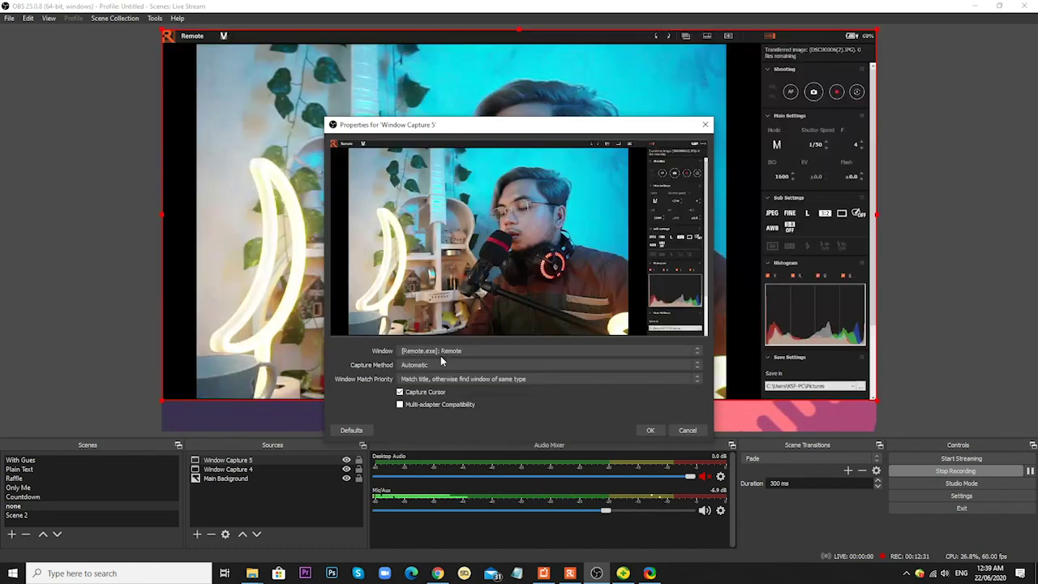
{"action": "left_click", "coordinate": [651, 431]}
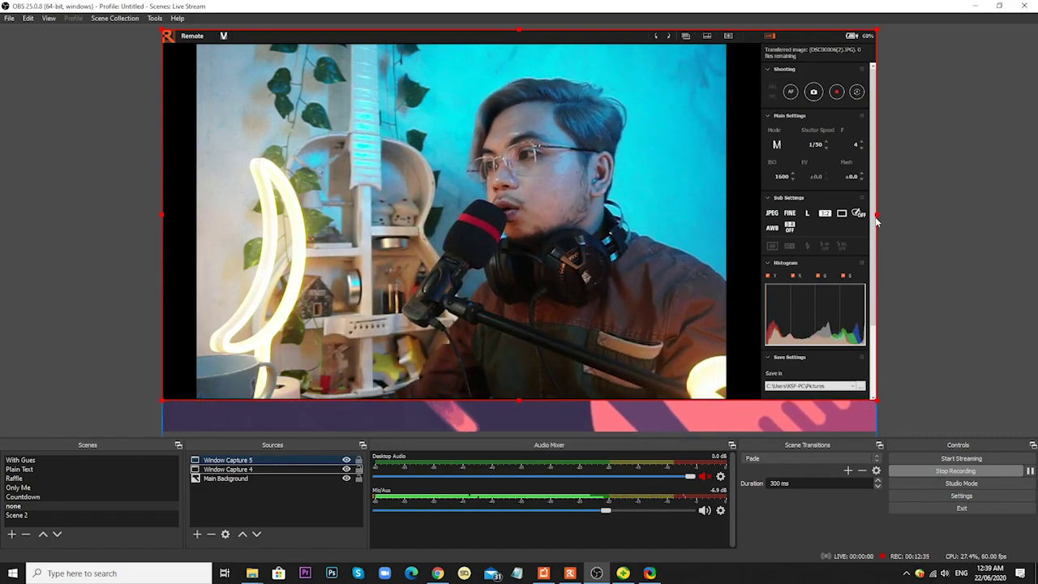
- Crop the right, left and top edges of Window Capture 5 so that only the camera image remains
{"action": "left_click_drag", "start_coordinate": [877, 219], "coordinate": [718, 249]}
{"action": "left_click", "coordinate": [153, 214]}
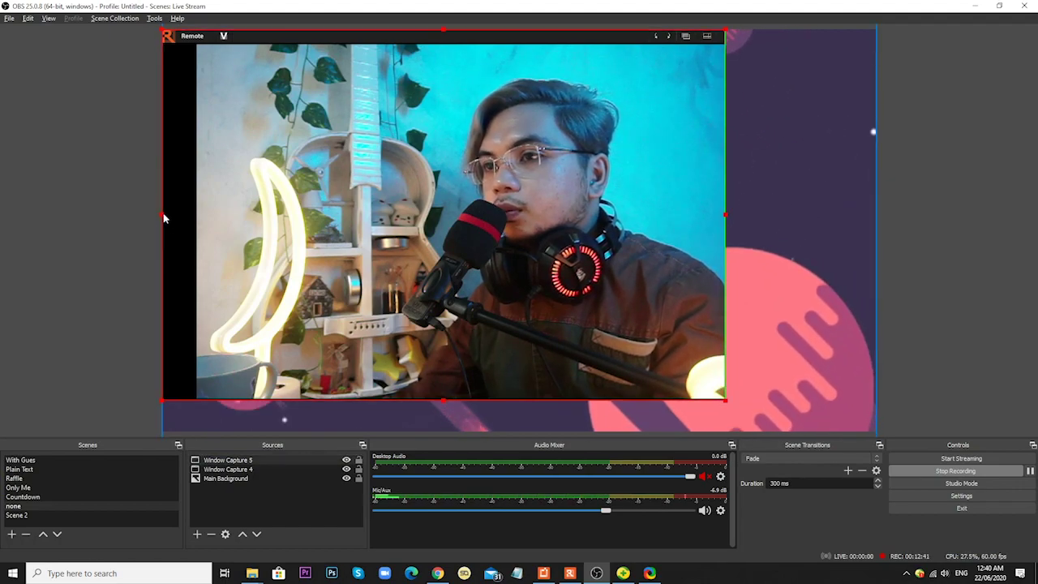
{"action": "left_click_drag", "start_coordinate": [164, 218], "coordinate": [197, 217]}
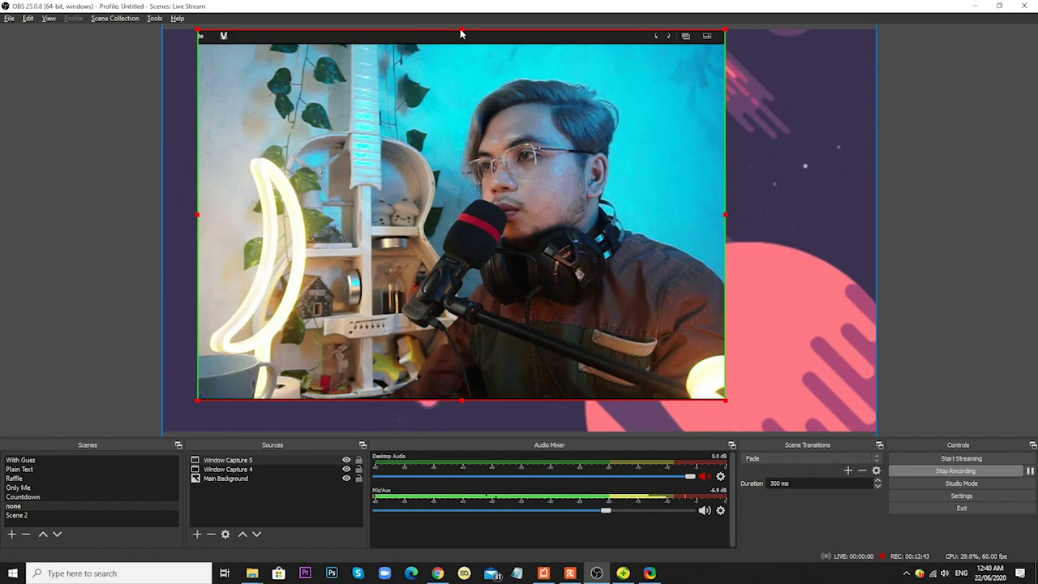
{"action": "left_click_drag", "start_coordinate": [450, 31], "coordinate": [455, 54]}
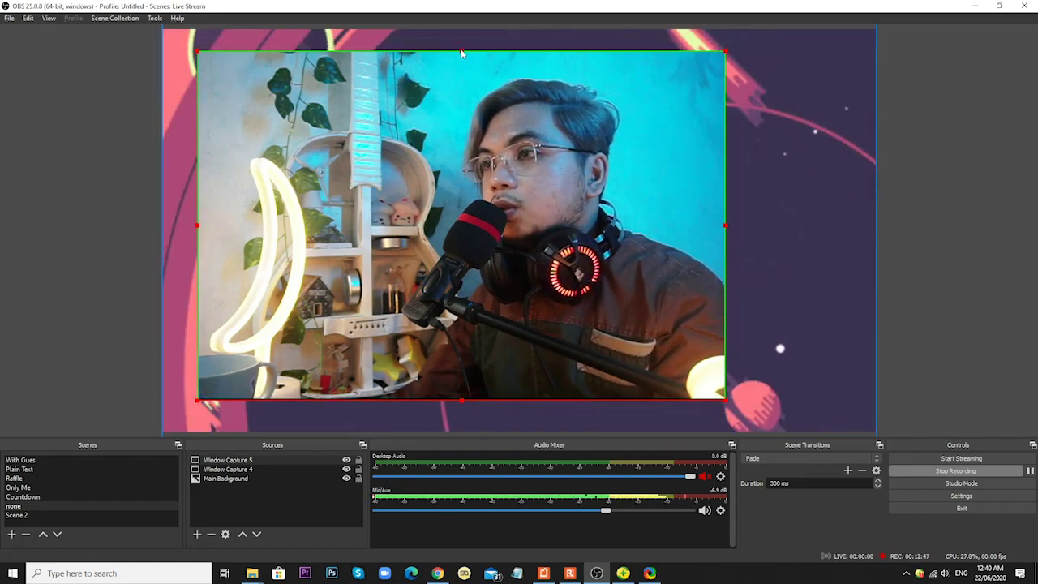
- Shrink and reposition the cropped Window Capture 5 in the preview, and remove it from the scene
{"action": "left_click_drag", "start_coordinate": [462, 52], "coordinate": [699, 117]}
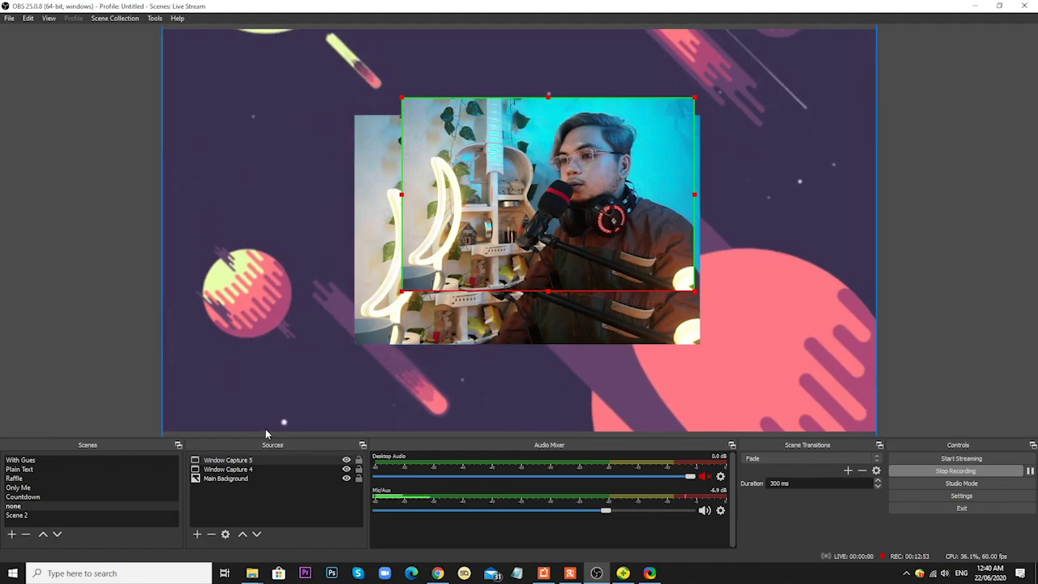
{"action": "left_click_drag", "start_coordinate": [454, 278], "coordinate": [233, 357]}
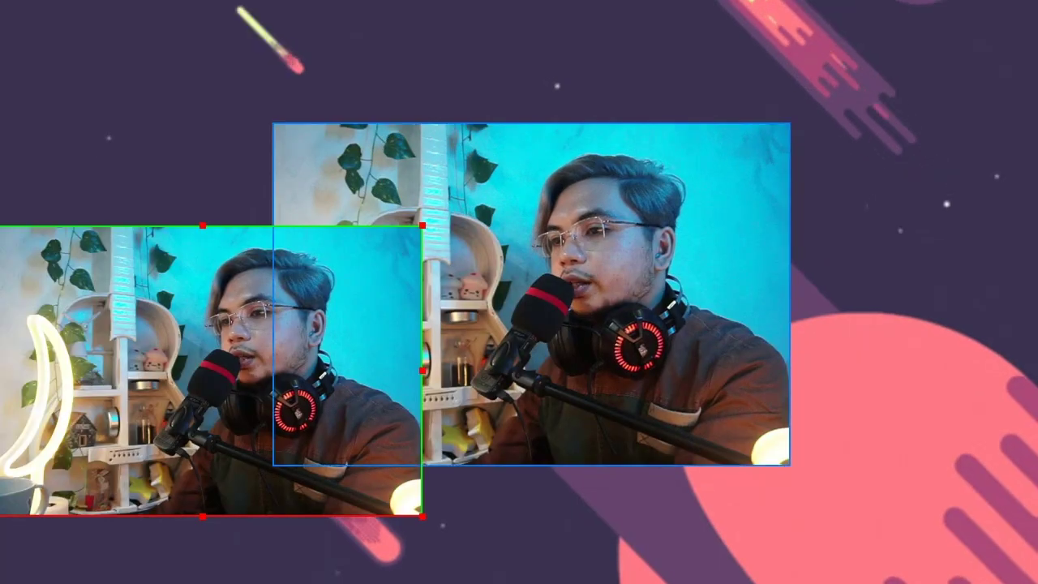
{"action": "key", "text": "Delete"}
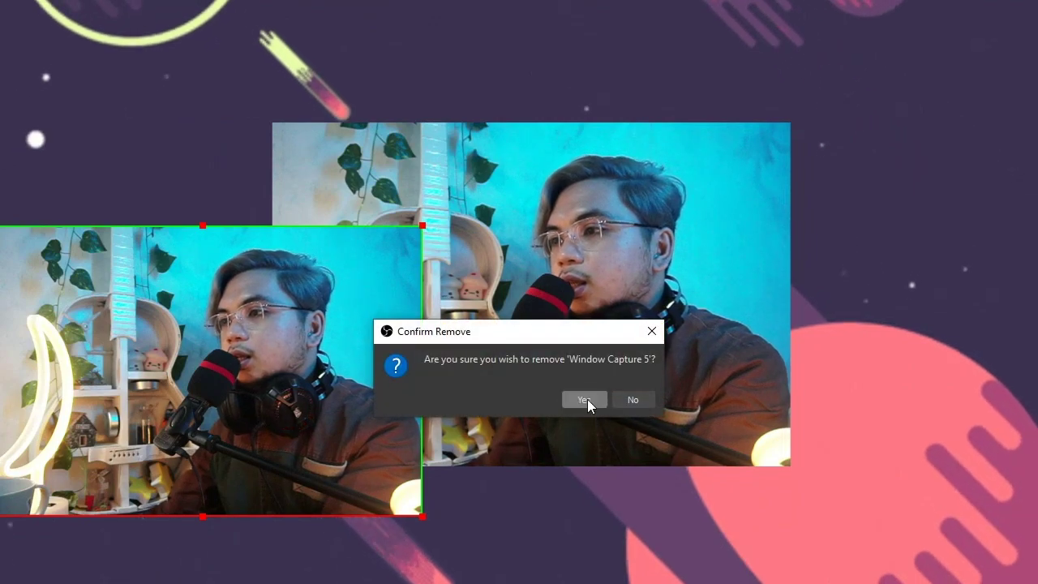
{"action": "left_click", "coordinate": [587, 399]}
- Replace the Main Background image file with giphy (5).gif from the Streaming Items folder
{"action": "left_click", "coordinate": [217, 470]}
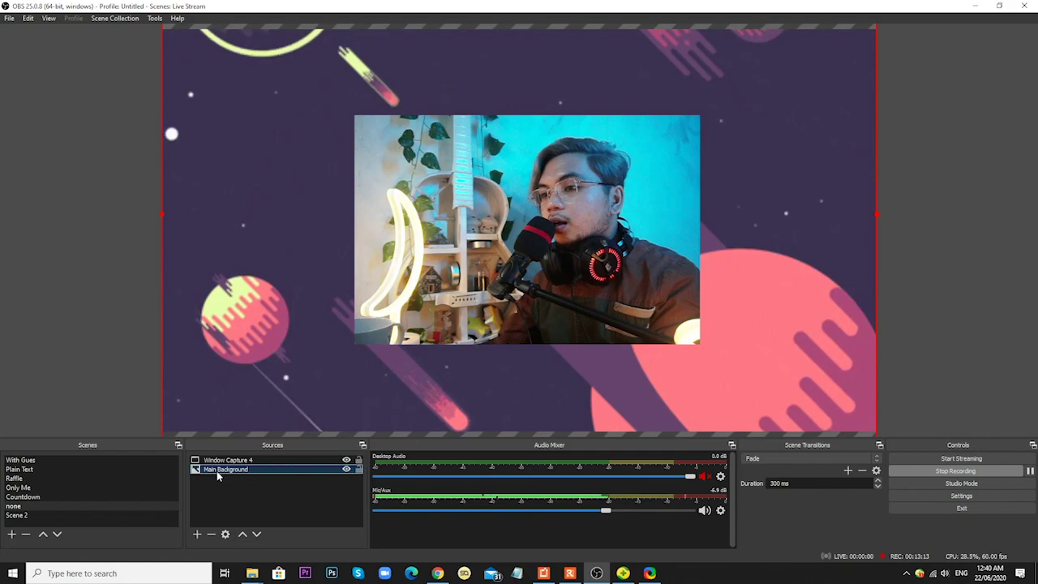
{"action": "double_click", "coordinate": [217, 471]}
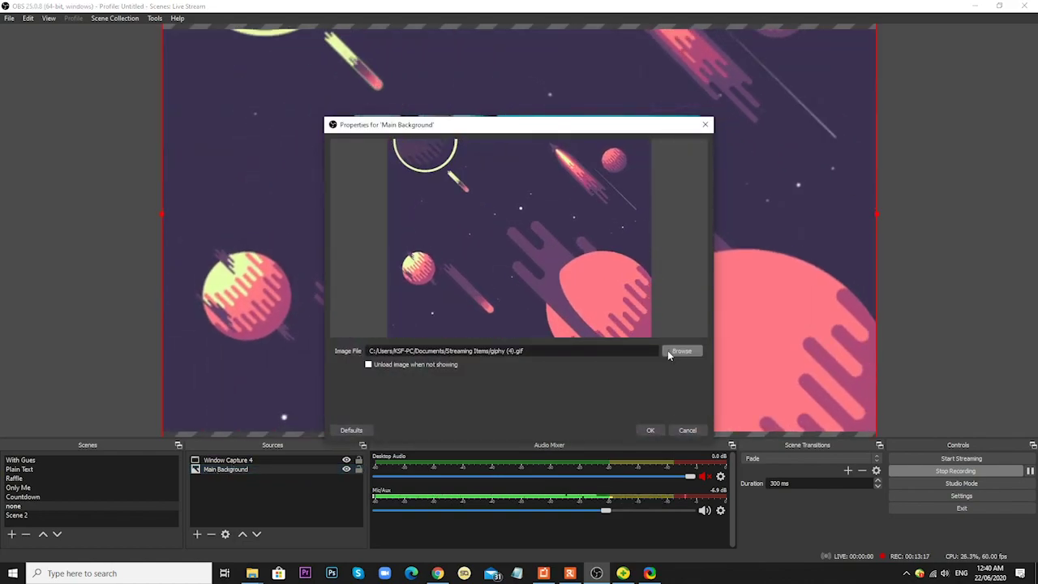
{"action": "left_click", "coordinate": [668, 350]}
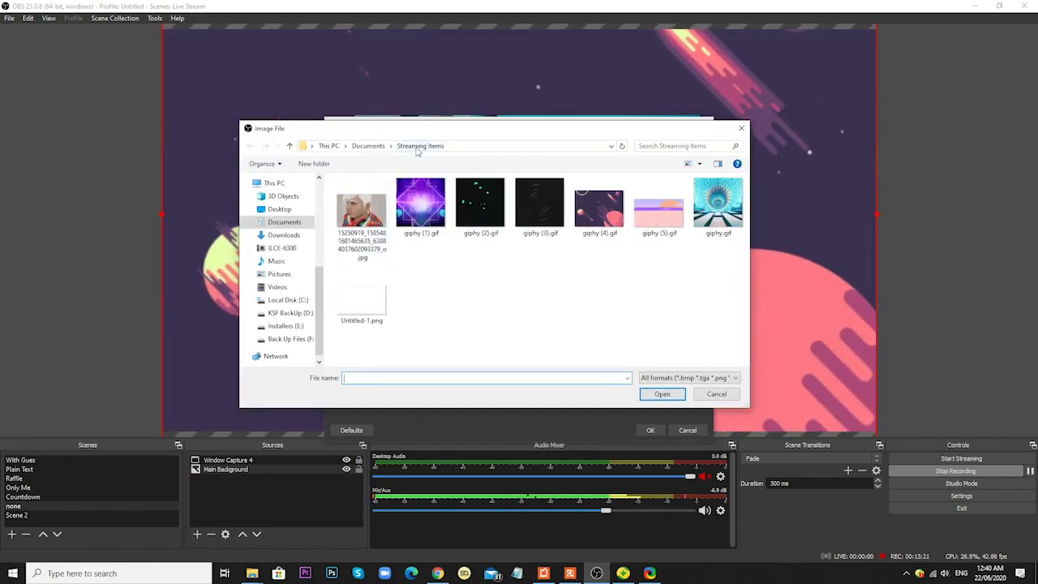
{"action": "left_click", "coordinate": [525, 217]}
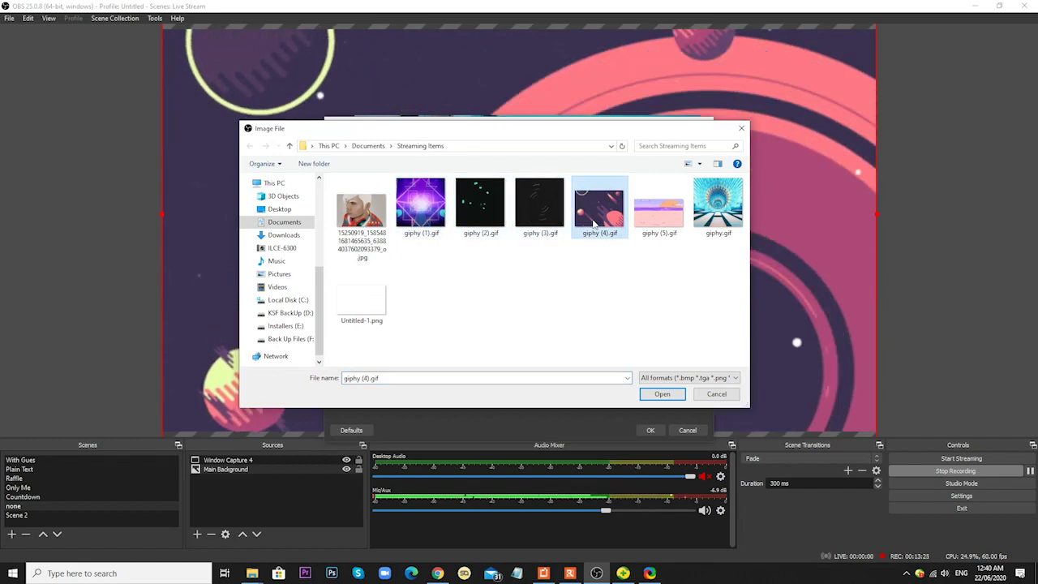
{"action": "left_click", "coordinate": [715, 207]}
{"action": "left_click", "coordinate": [668, 217]}
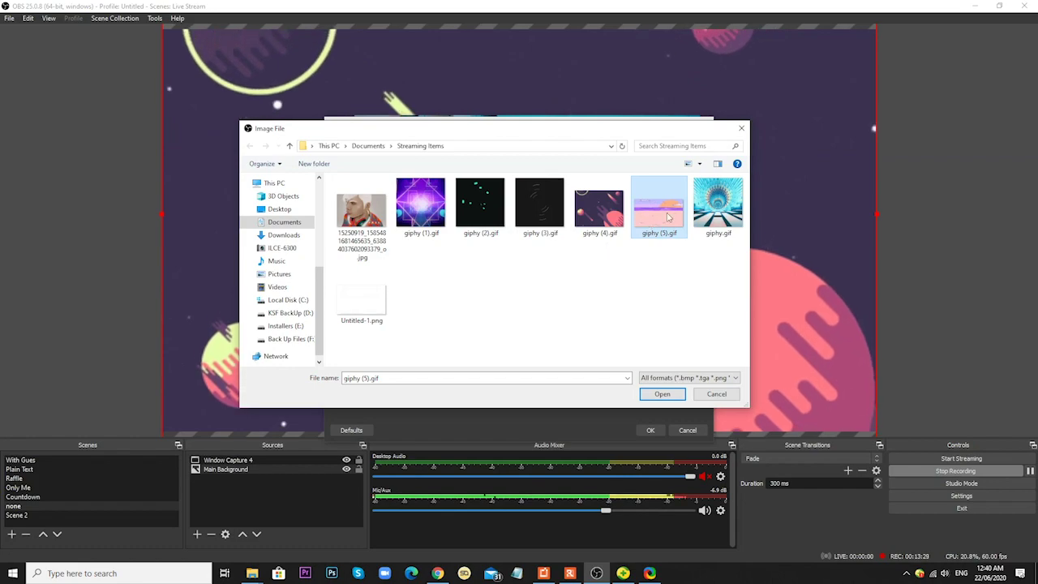
{"action": "double_click", "coordinate": [669, 217]}
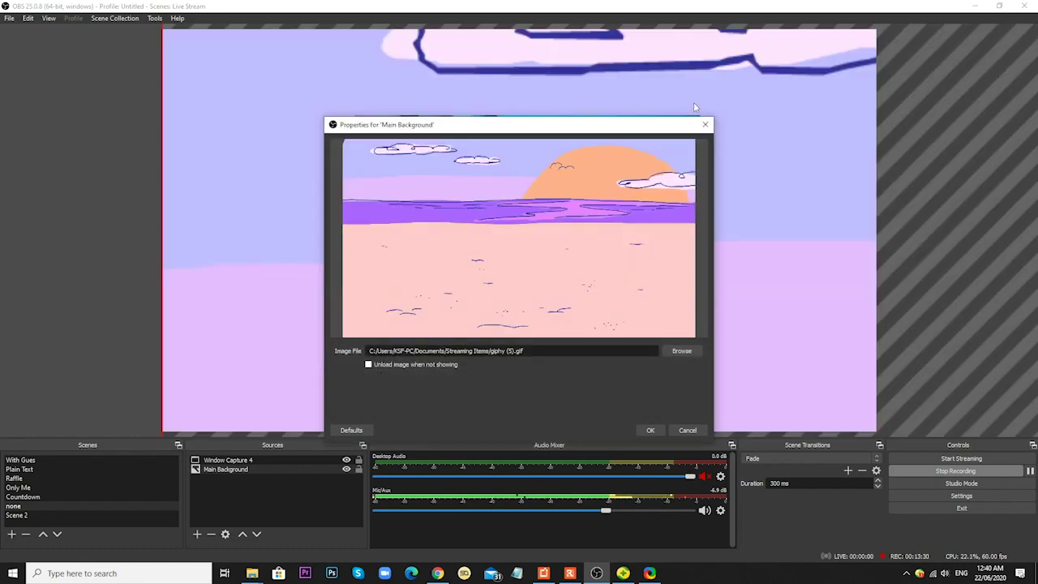
{"action": "left_click", "coordinate": [650, 431]}
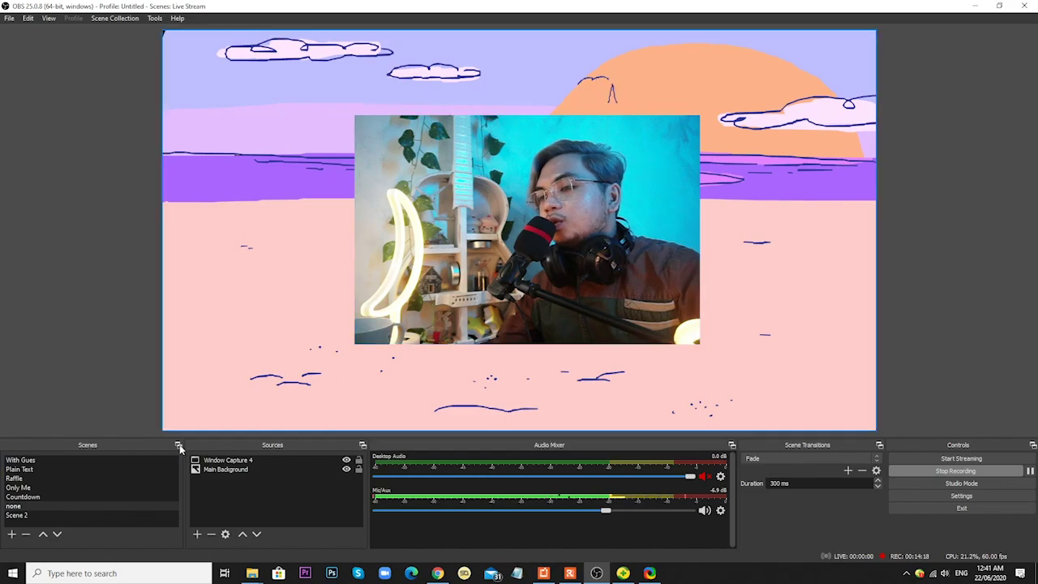
- In the With Gues scene, fit the camera capture inside the host's purple frame and point out the guest's frame and text captions
{"action": "left_click", "coordinate": [44, 460]}
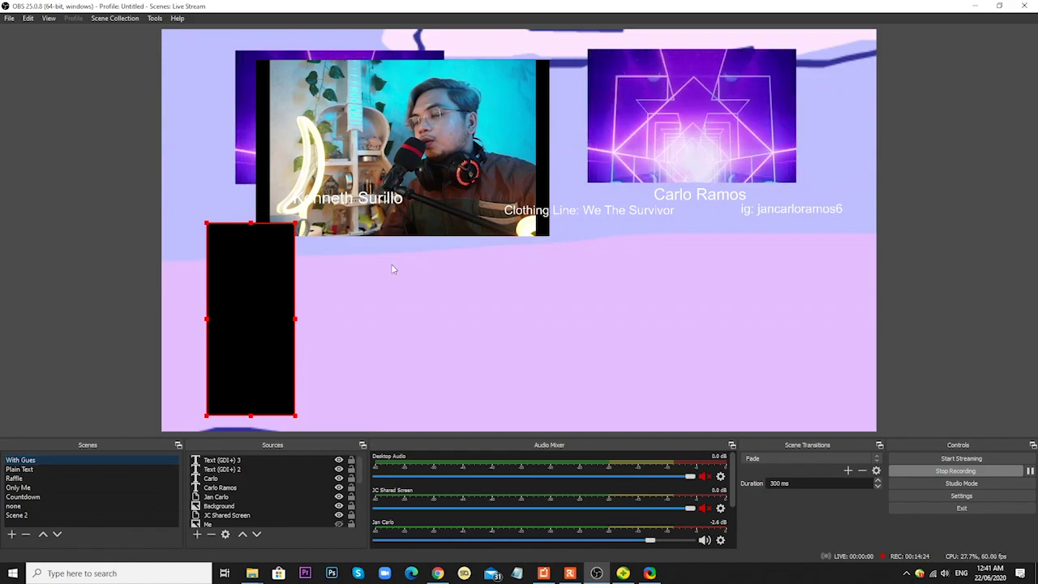
{"action": "left_click", "coordinate": [430, 207]}
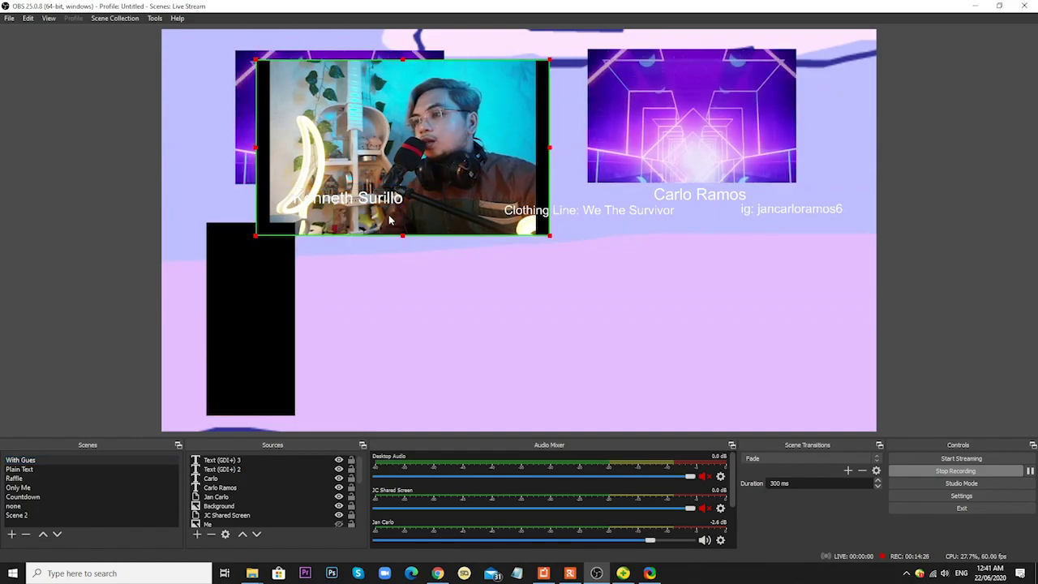
{"action": "left_click_drag", "start_coordinate": [402, 238], "coordinate": [336, 171]}
{"action": "left_click", "coordinate": [647, 118]}
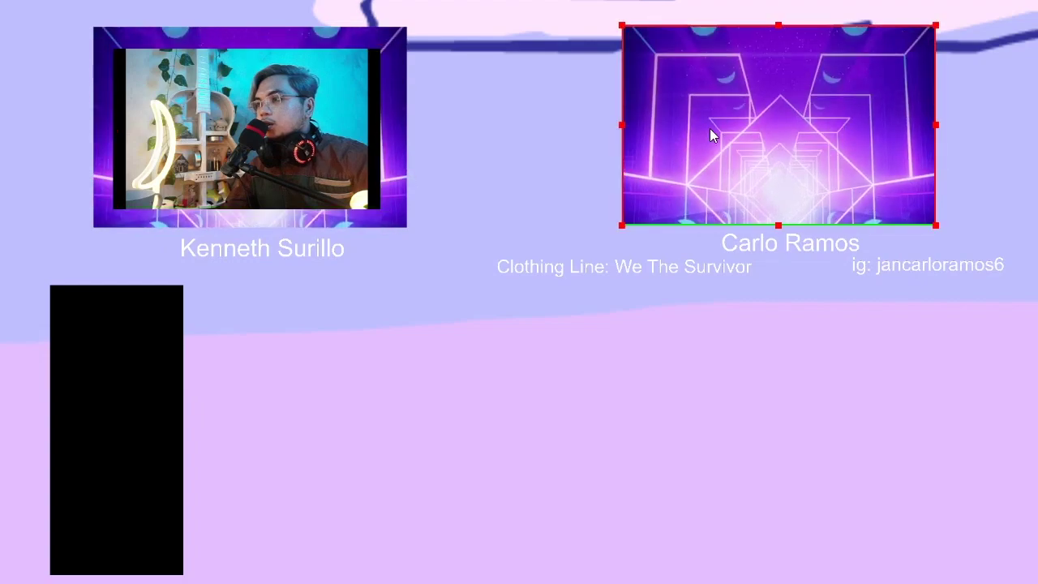
{"action": "left_click", "coordinate": [738, 241]}
{"action": "left_click", "coordinate": [673, 271]}
- Show the Plain Text, Raffle, Only Me and Countdown scenes one after another in the preview
{"action": "left_click", "coordinate": [78, 469]}
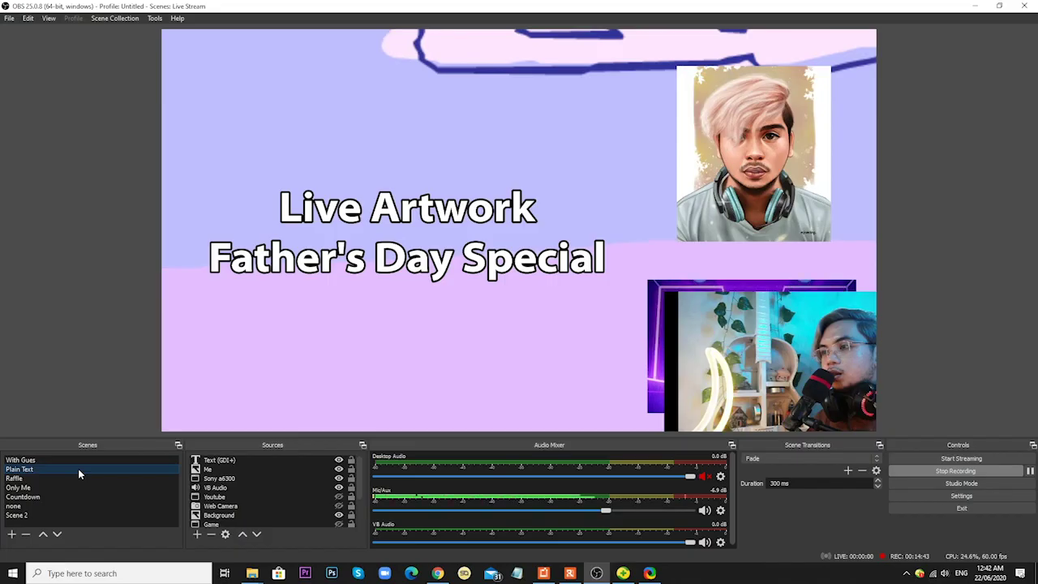
{"action": "left_click", "coordinate": [73, 478]}
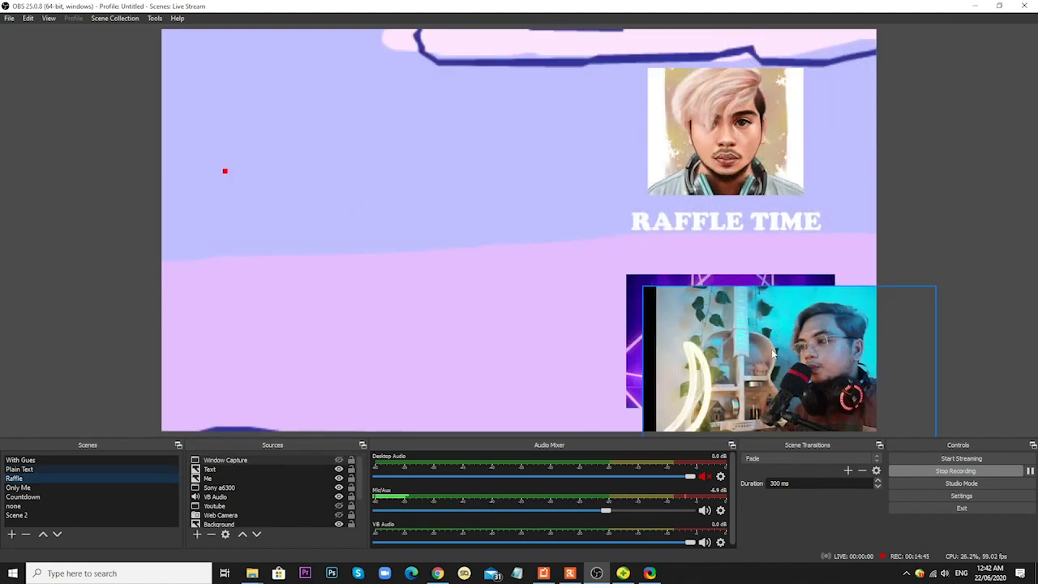
{"action": "left_click", "coordinate": [20, 487]}
{"action": "left_click", "coordinate": [25, 496]}
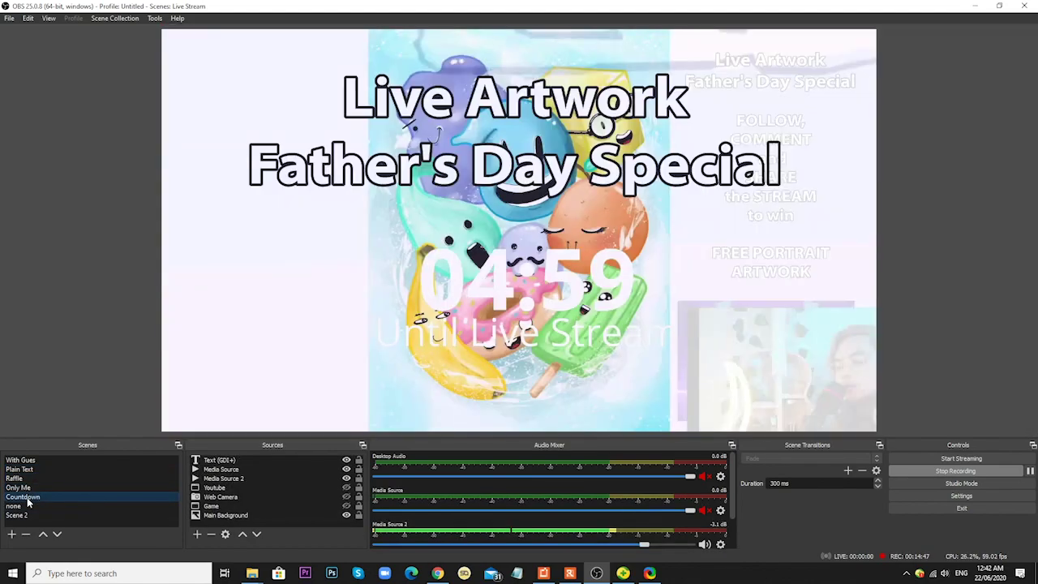
- Show the none scene, return to the With Gues scene, and inspect the properties of the guest's Instagram caption
{"action": "left_click", "coordinate": [27, 505]}
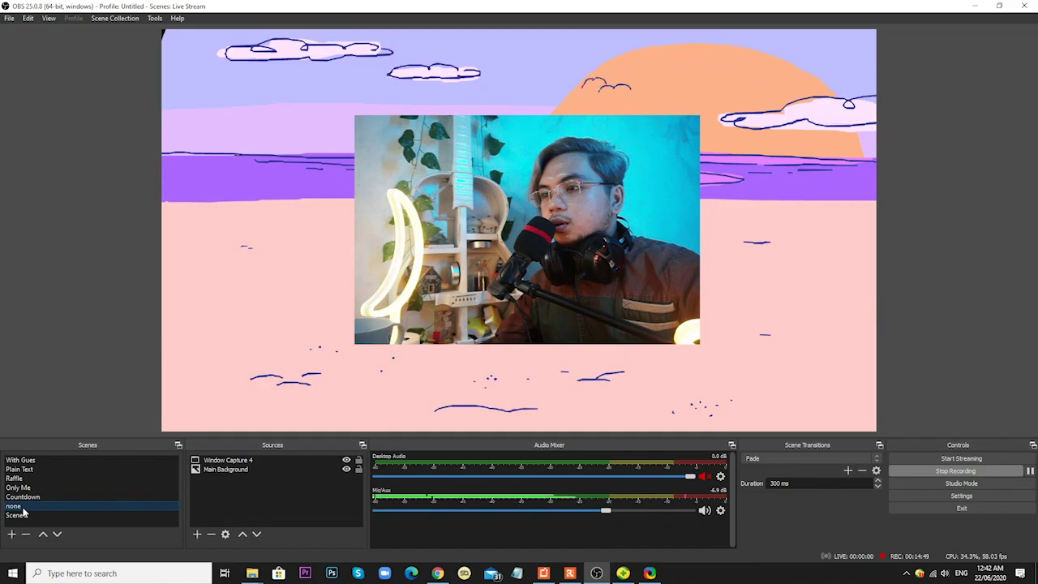
{"action": "left_click", "coordinate": [24, 459]}
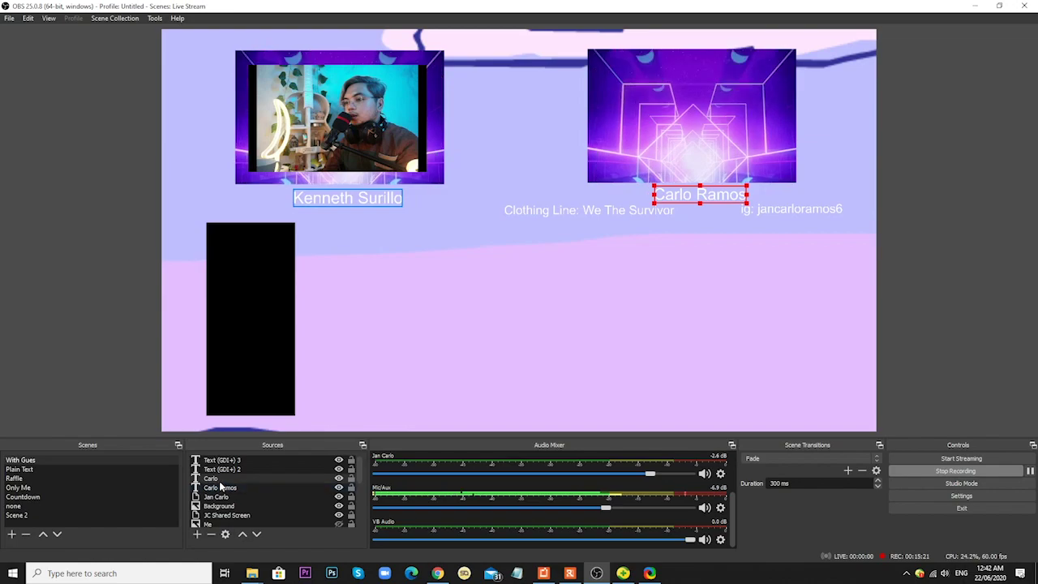
{"action": "double_click", "coordinate": [219, 461]}
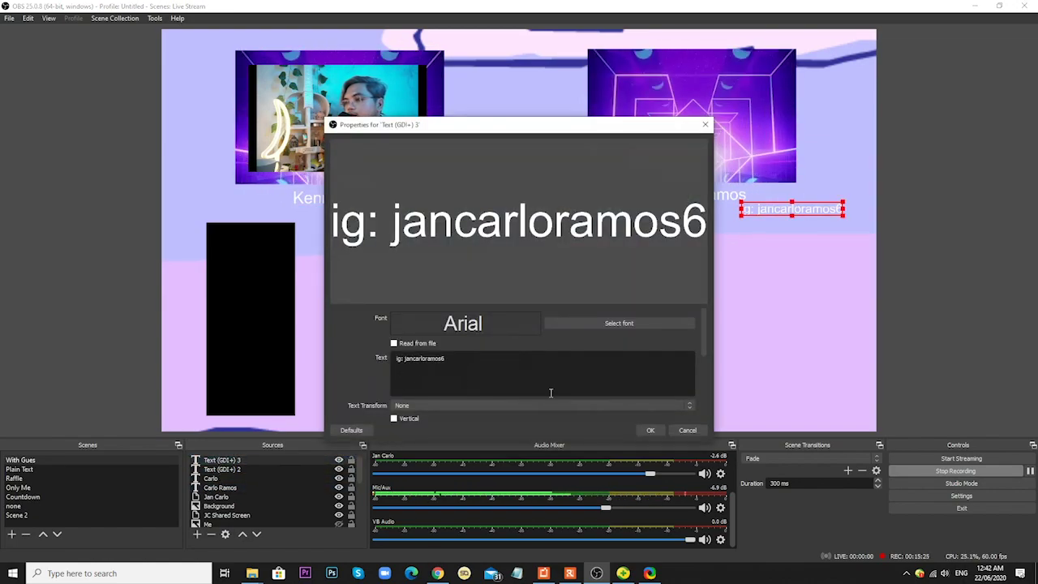
{"action": "left_click", "coordinate": [649, 431]}
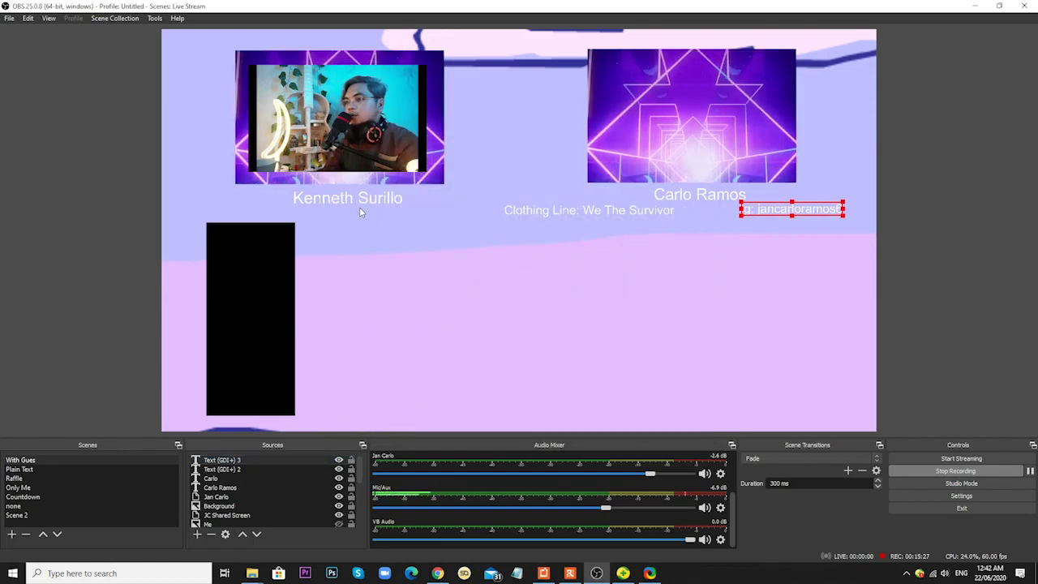
- Change the font of the host's name caption in the With Gues scene to Algerian
{"action": "double_click", "coordinate": [220, 487]}
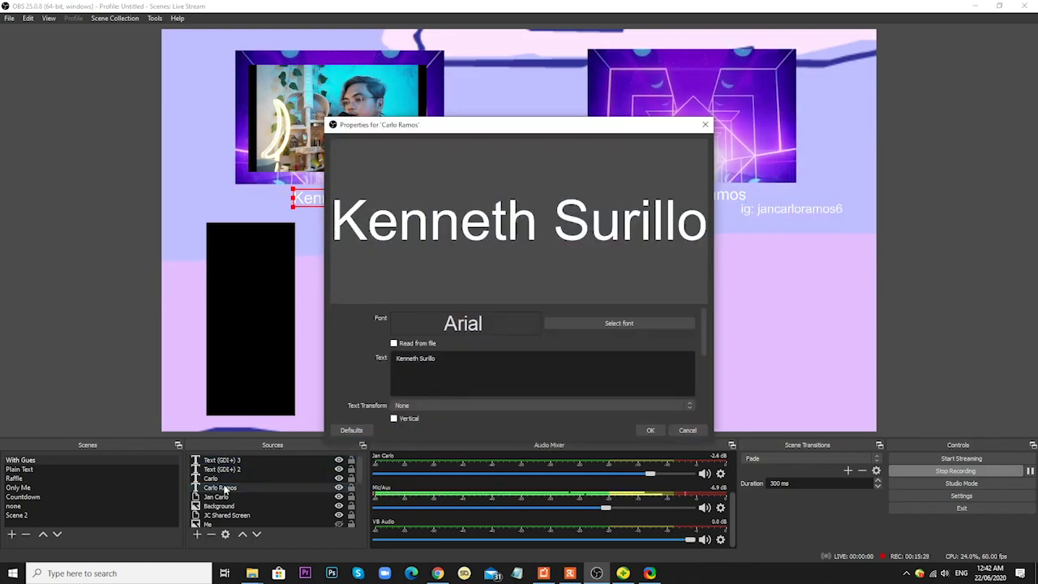
{"action": "left_click", "coordinate": [548, 325]}
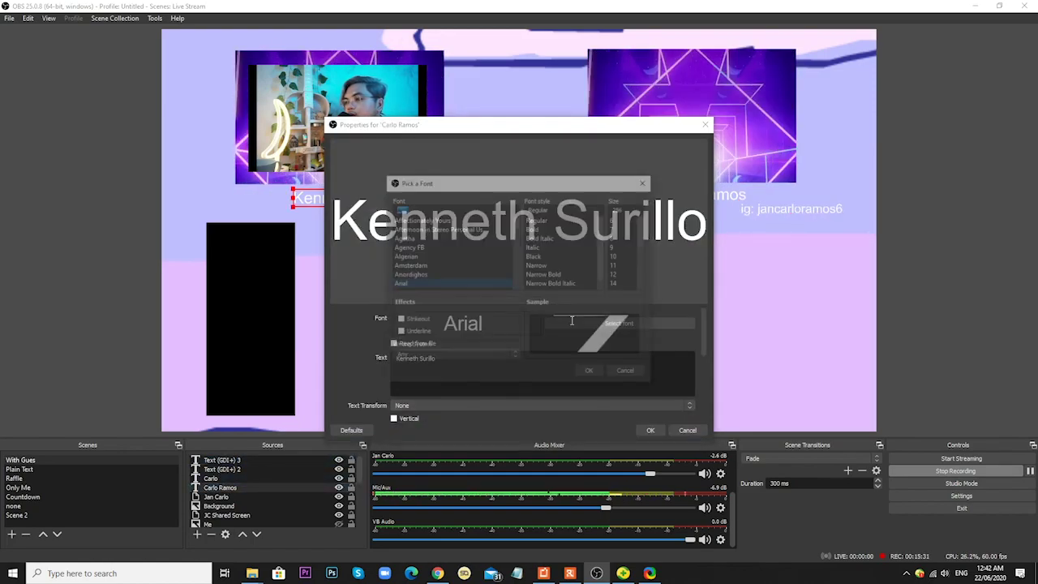
{"action": "left_click", "coordinate": [450, 248]}
{"action": "left_click", "coordinate": [458, 274]}
{"action": "left_click", "coordinate": [438, 256]}
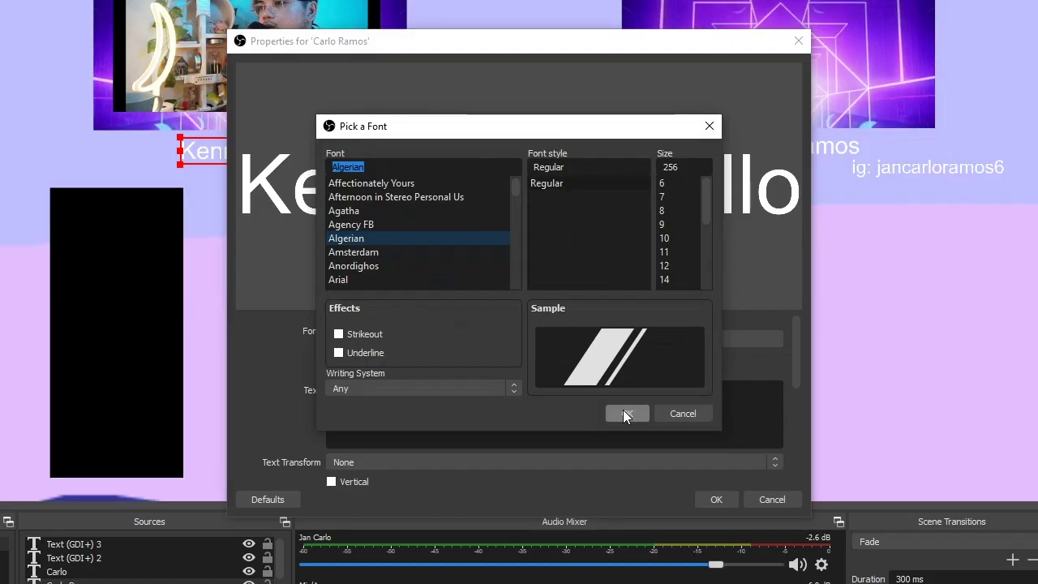
{"action": "left_click", "coordinate": [626, 414]}
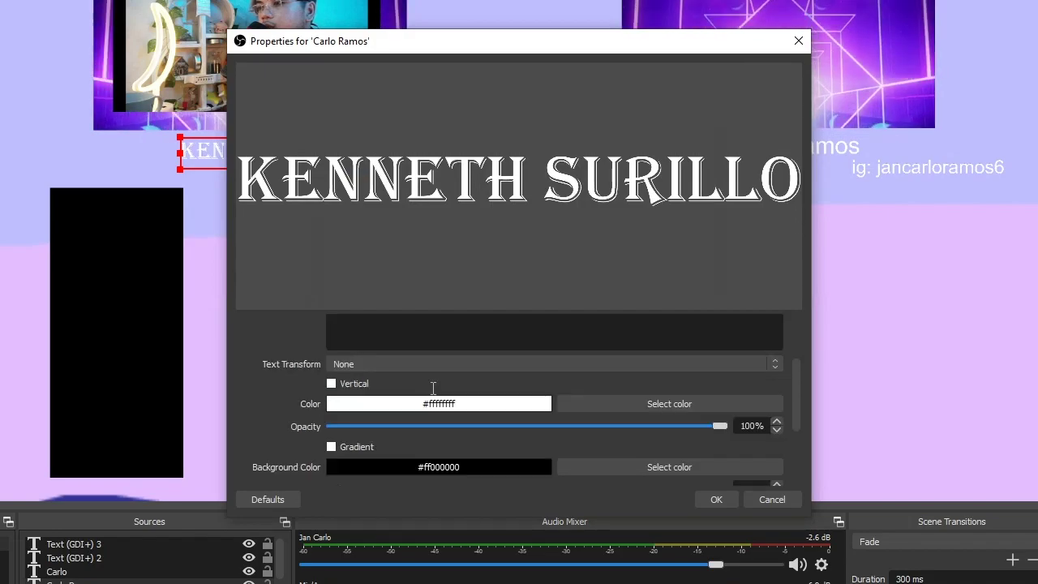
- Try turquoise (#58ffde) as the text color of the host's name caption
{"action": "scroll", "coordinate": [563, 403], "scroll_direction": "down", "scroll_amount": 3}
{"action": "scroll", "coordinate": [515, 369], "scroll_direction": "down", "scroll_amount": 1}
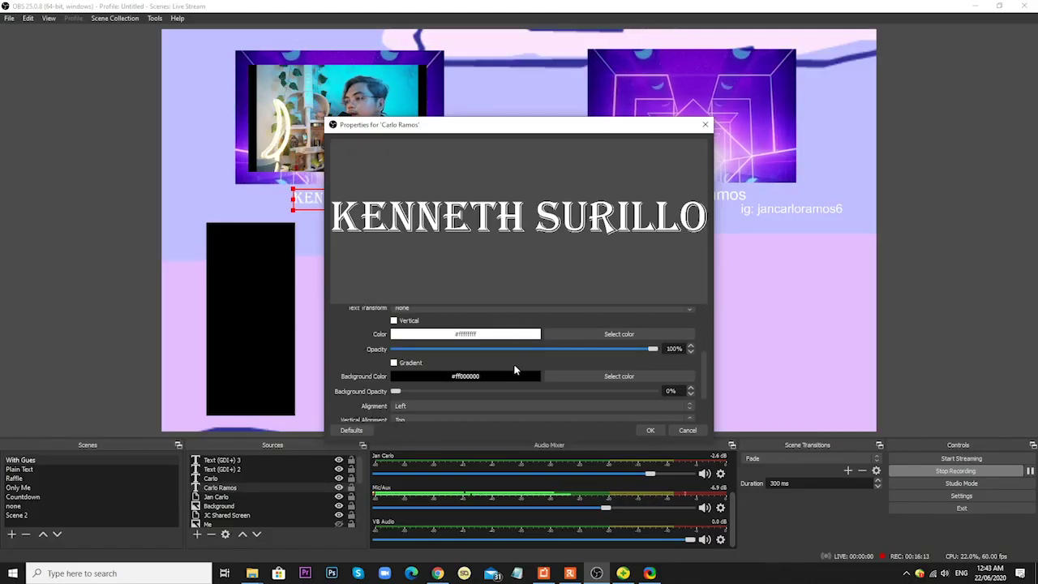
{"action": "left_click", "coordinate": [577, 335]}
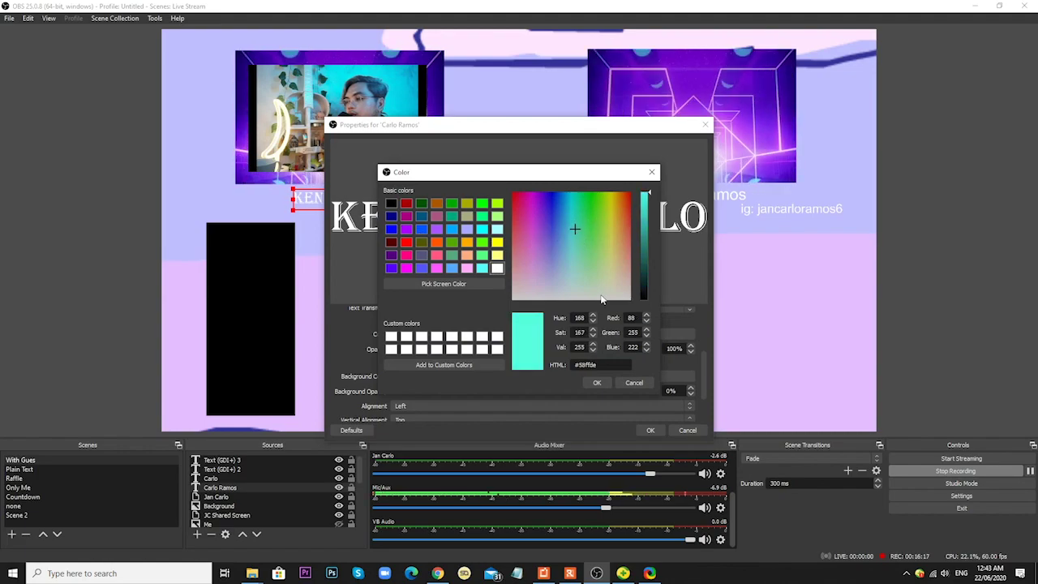
{"action": "left_click", "coordinate": [625, 386]}
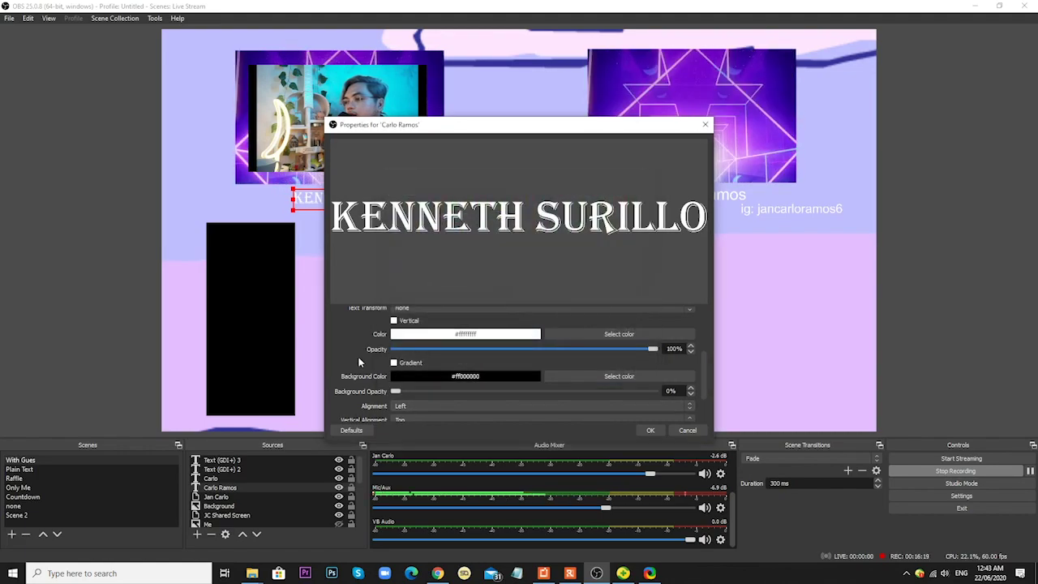
- Enable a black outline of size 20 on the host's name caption and apply the text properties
{"action": "scroll", "coordinate": [359, 361], "scroll_direction": "up", "scroll_amount": 1}
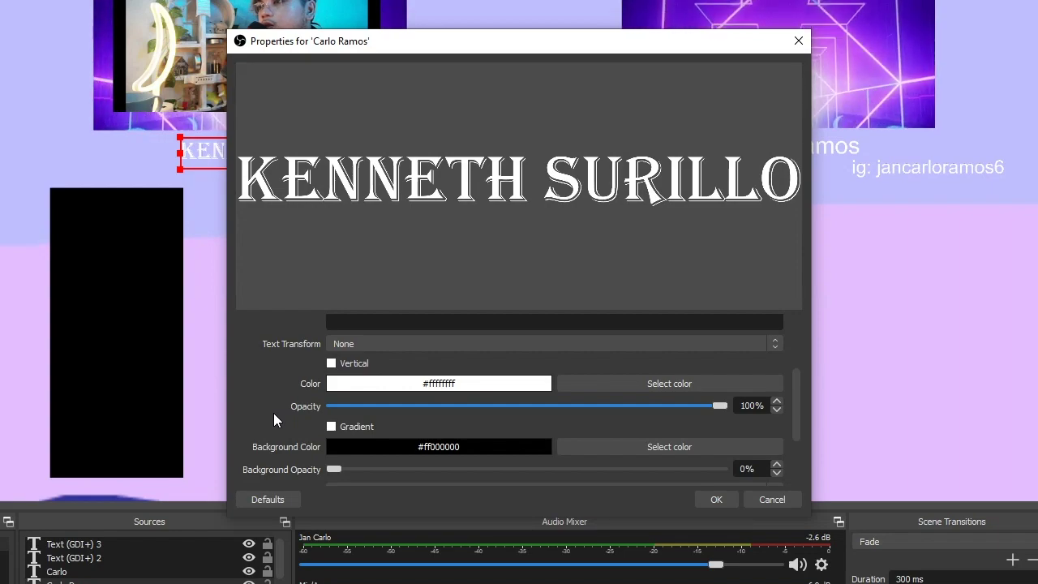
{"action": "scroll", "coordinate": [274, 415], "scroll_direction": "down", "scroll_amount": 2}
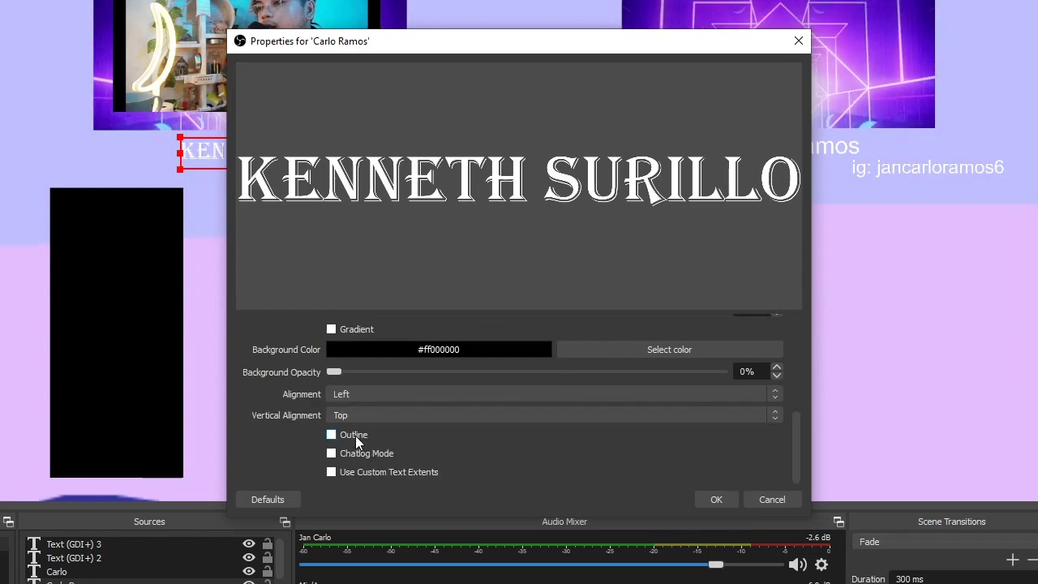
{"action": "left_click", "coordinate": [356, 435]}
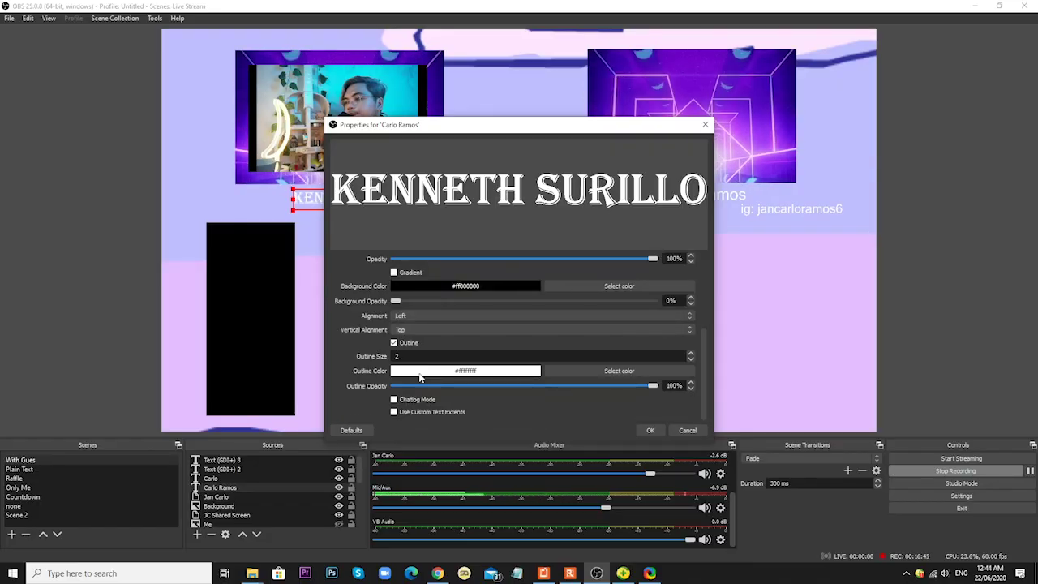
{"action": "scroll", "coordinate": [417, 360], "scroll_direction": "up", "scroll_amount": 2}
{"action": "scroll", "coordinate": [430, 370], "scroll_direction": "down", "scroll_amount": 2}
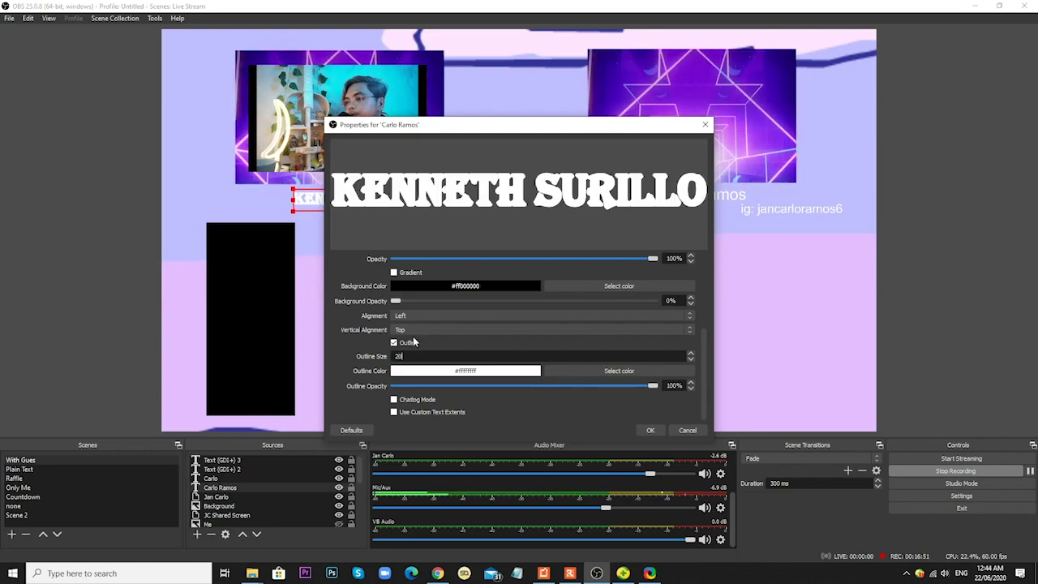
{"action": "left_click", "coordinate": [568, 371]}
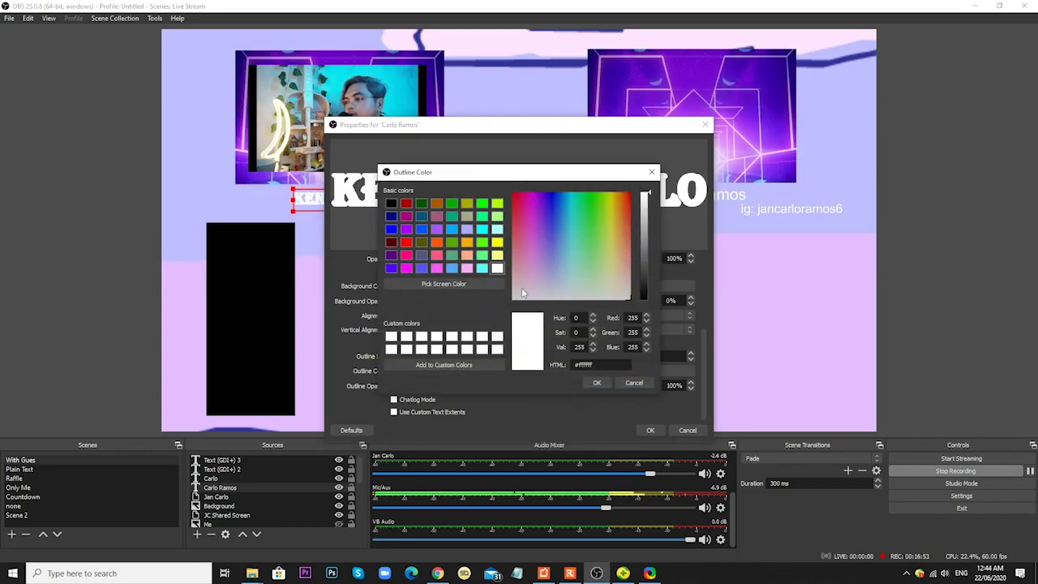
{"action": "left_click", "coordinate": [593, 383]}
{"action": "left_click", "coordinate": [641, 429]}
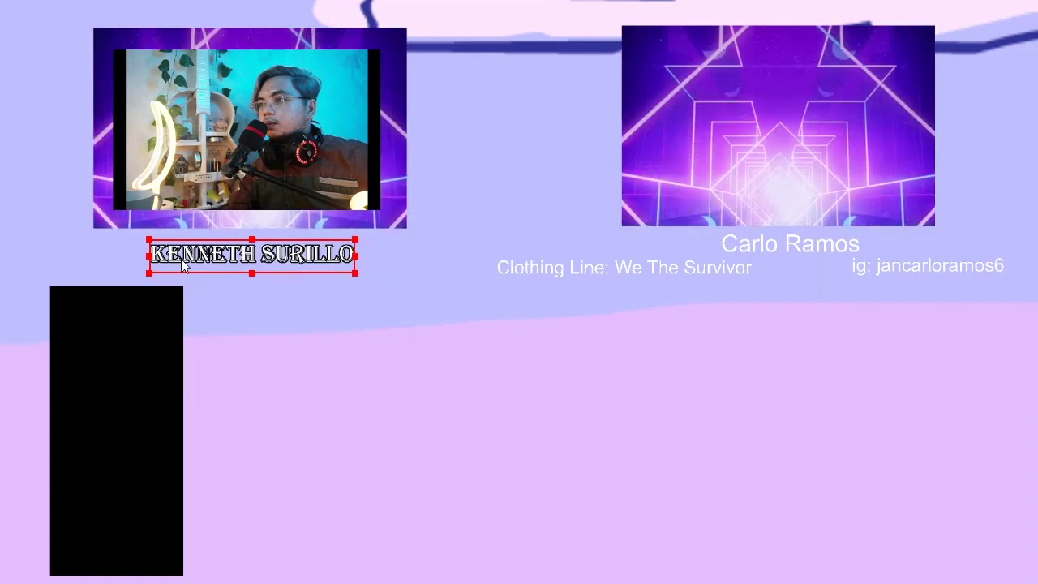
- Show the Plain Text scene and point out its title text, portrait image and framed camera capture
{"action": "left_click", "coordinate": [126, 345]}
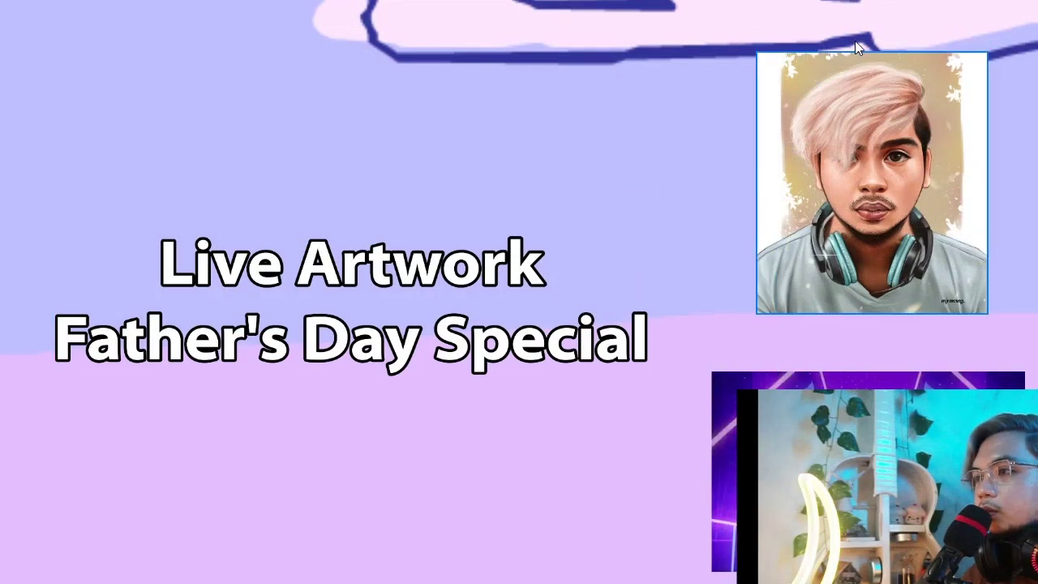
{"action": "left_click", "coordinate": [444, 285]}
{"action": "left_click", "coordinate": [862, 145]}
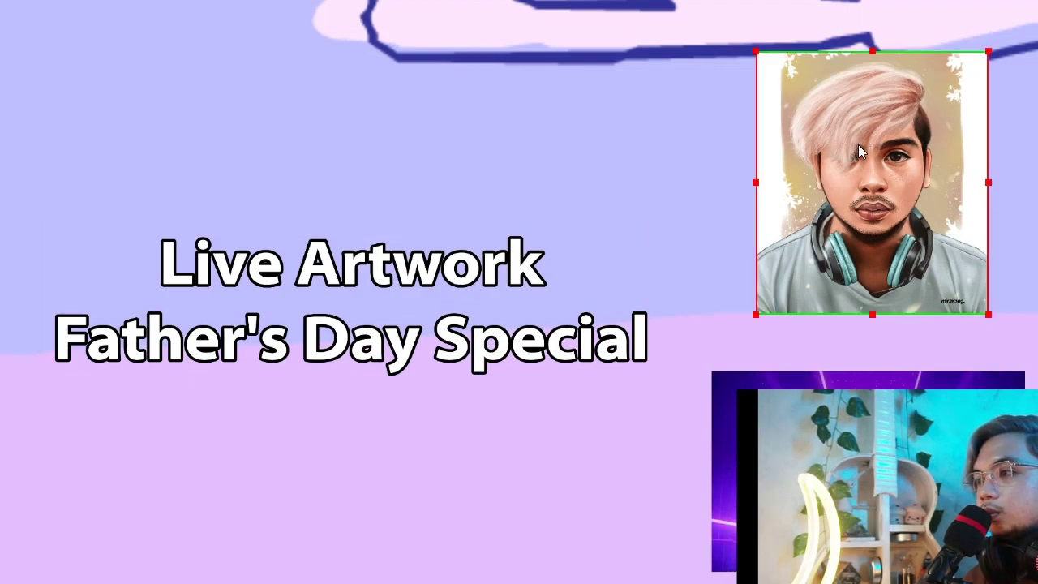
{"action": "left_click", "coordinate": [806, 421]}
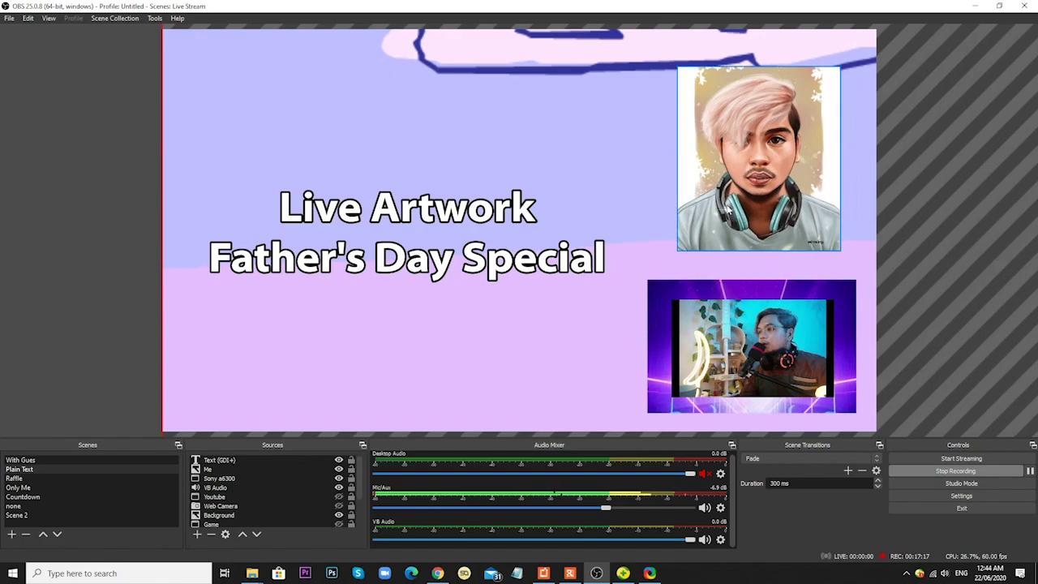
- Add a new Image source to the Plain Text scene using the white-haired portrait JPG from the Streaming Items folder
{"action": "left_click", "coordinate": [198, 534]}
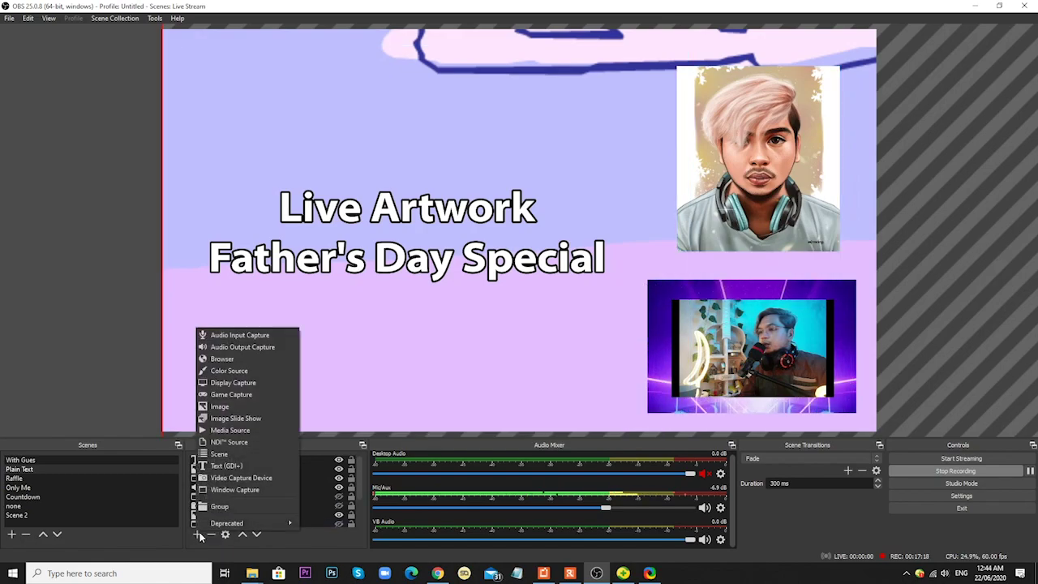
{"action": "left_click", "coordinate": [244, 407]}
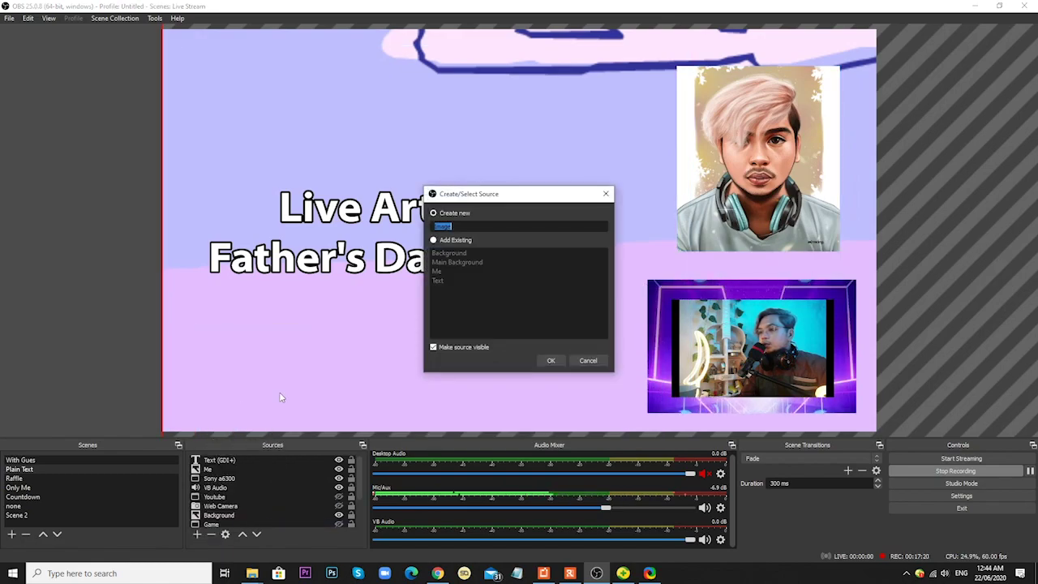
{"action": "left_click", "coordinate": [543, 361]}
{"action": "left_click", "coordinate": [680, 350]}
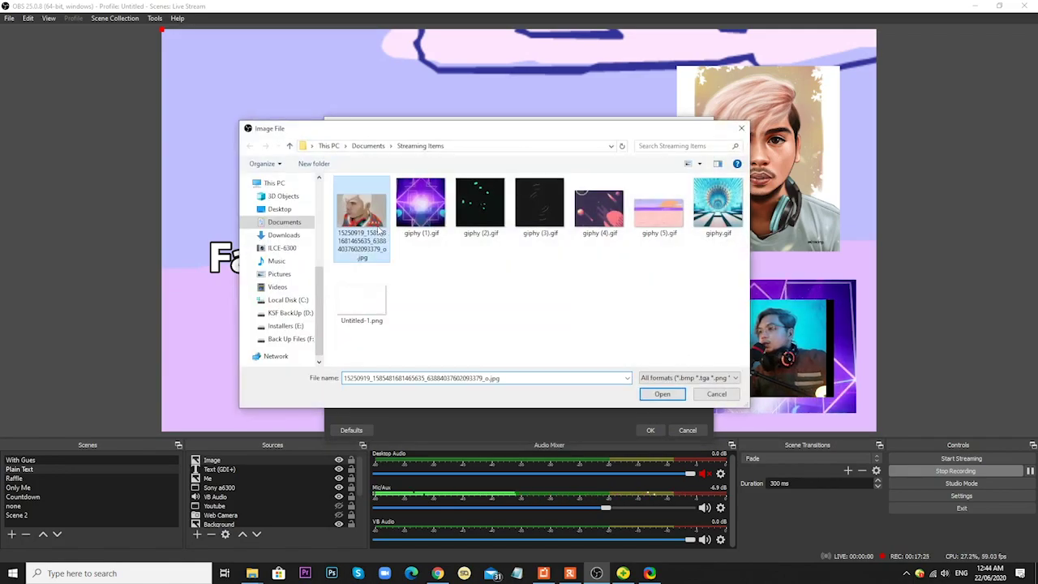
{"action": "double_click", "coordinate": [379, 231]}
{"action": "left_click", "coordinate": [650, 430]}
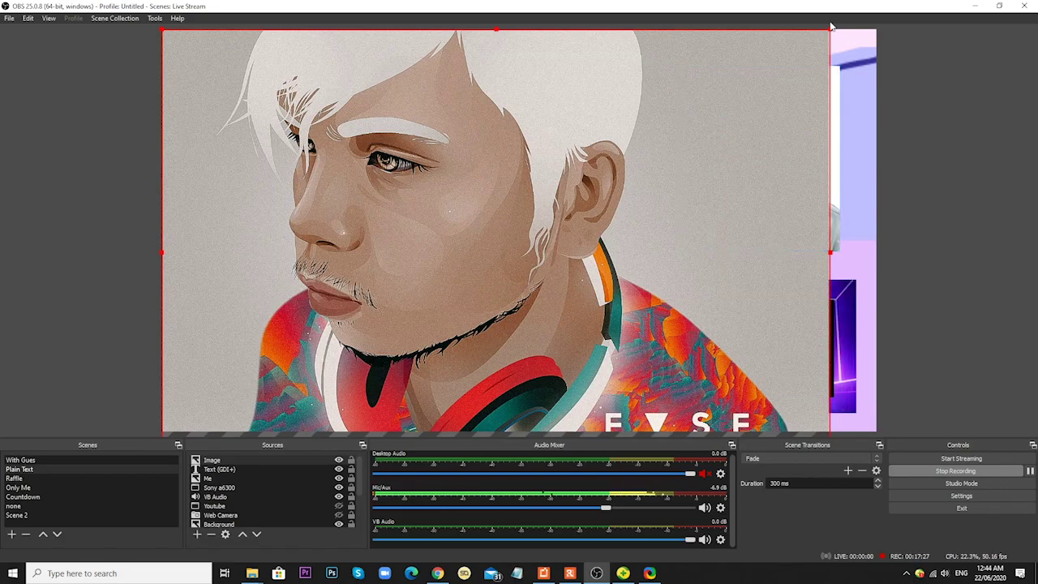
- Shrink the added portrait image, move it over the title text, and remove it from the scene
{"action": "left_click_drag", "start_coordinate": [831, 34], "coordinate": [378, 331]}
{"action": "left_click_drag", "start_coordinate": [357, 382], "coordinate": [470, 260]}
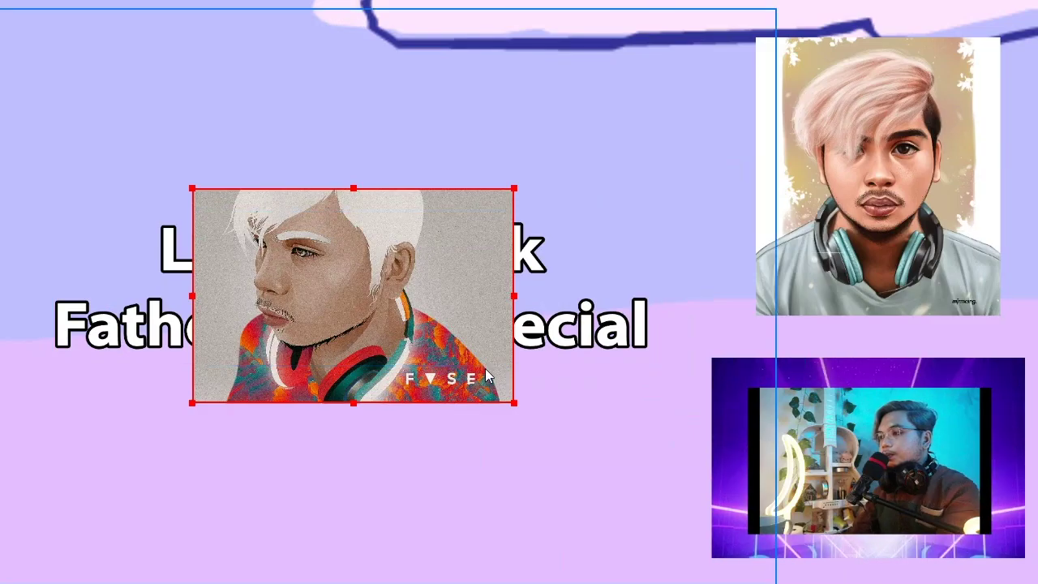
{"action": "key", "text": "Delete"}
{"action": "left_click", "coordinate": [560, 388]}
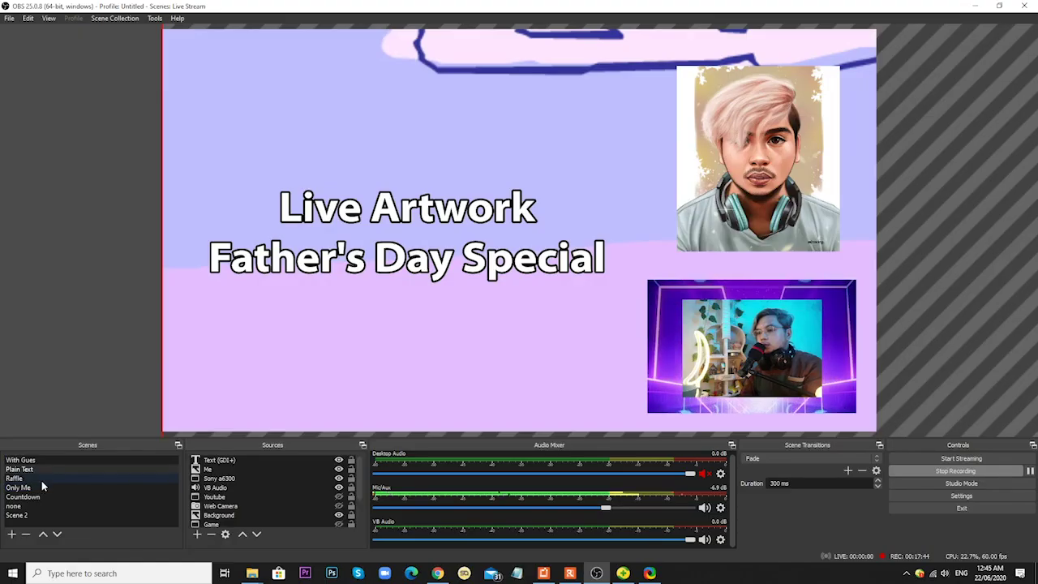
- In the Raffle scene, adjust the camera capture inside its purple frame and shift the Main Background in the preview
{"action": "left_click", "coordinate": [41, 480]}
{"action": "left_click_drag", "start_coordinate": [665, 312], "coordinate": [775, 349]}
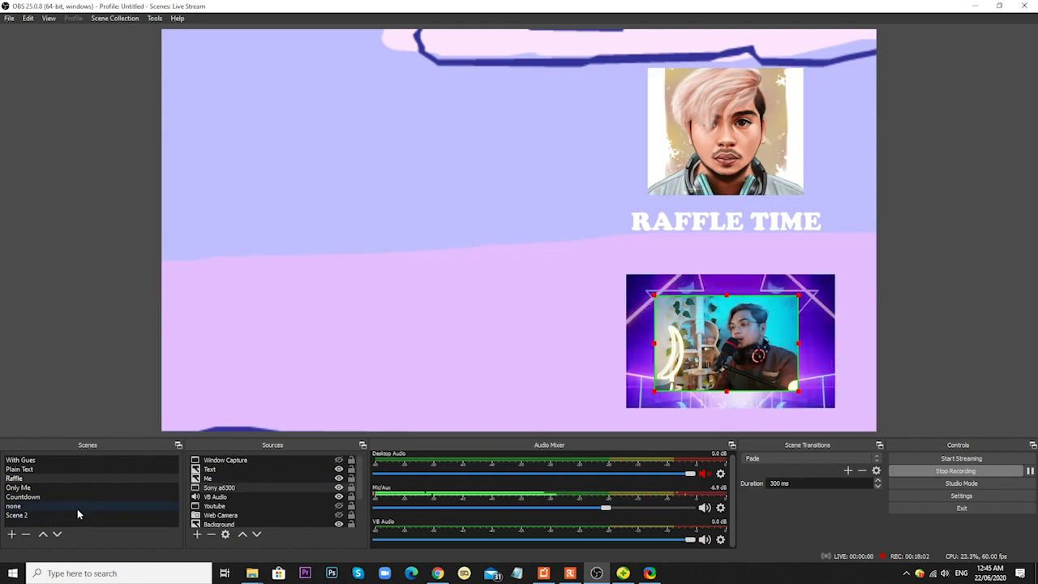
{"action": "left_click_drag", "start_coordinate": [493, 203], "coordinate": [371, 332]}
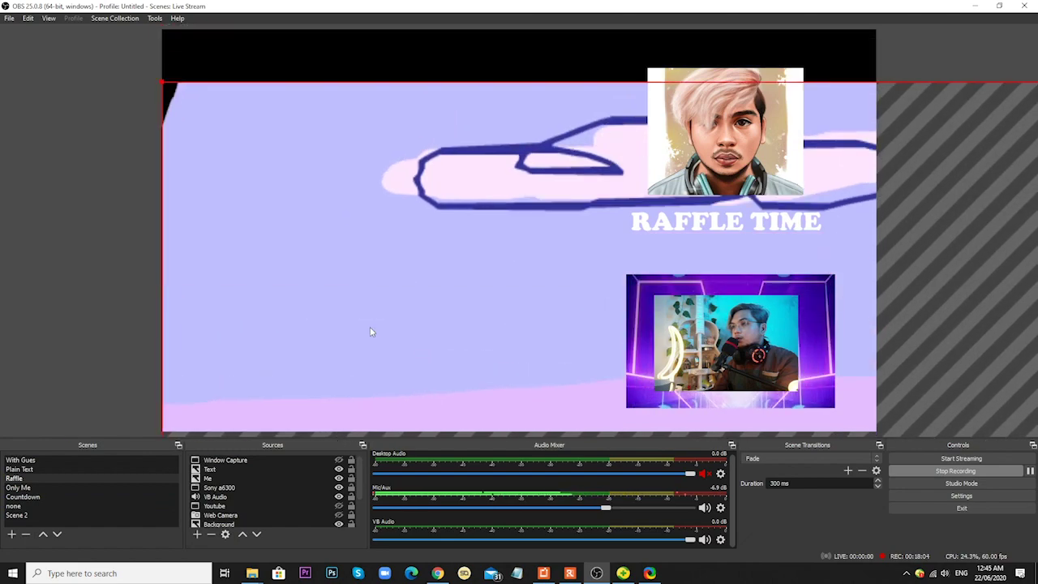
{"action": "left_click_drag", "start_coordinate": [164, 84], "coordinate": [399, 53]}
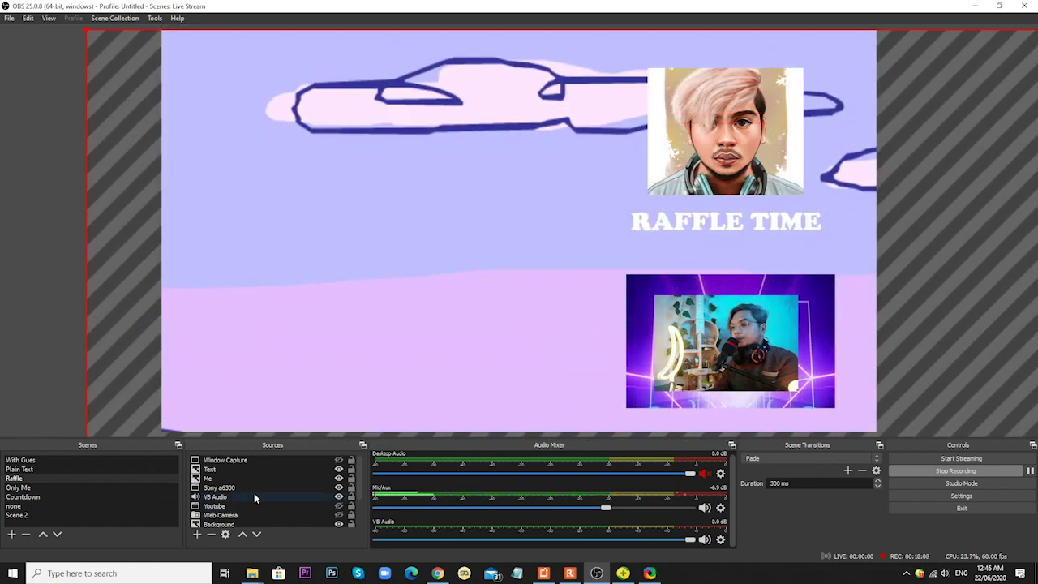
- Replace the Main Background image file with giphy (4).gif and enlarge it to span the width of the Raffle scene
{"action": "right_click", "coordinate": [238, 517]}
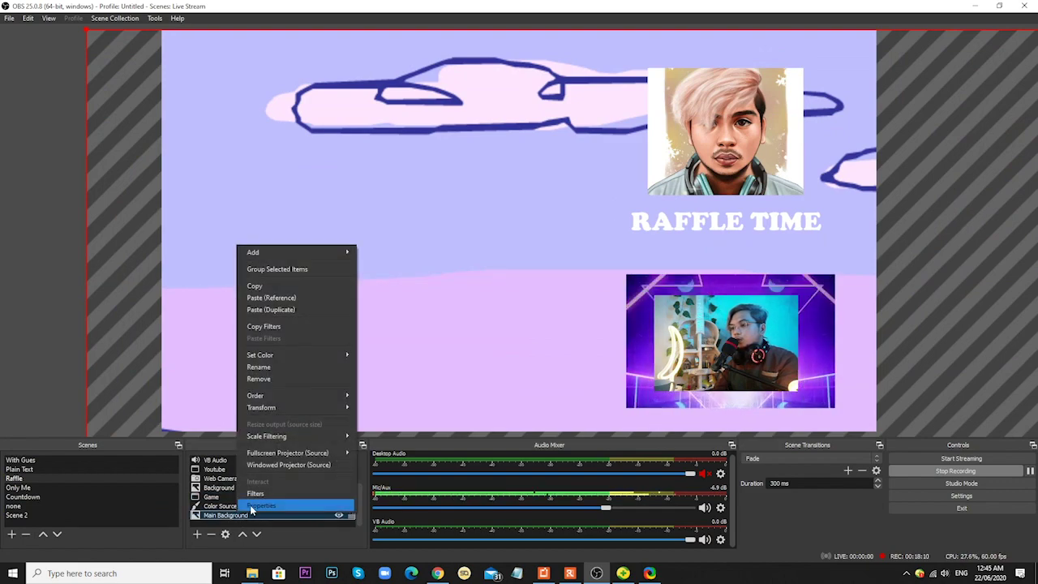
{"action": "left_click", "coordinate": [262, 506]}
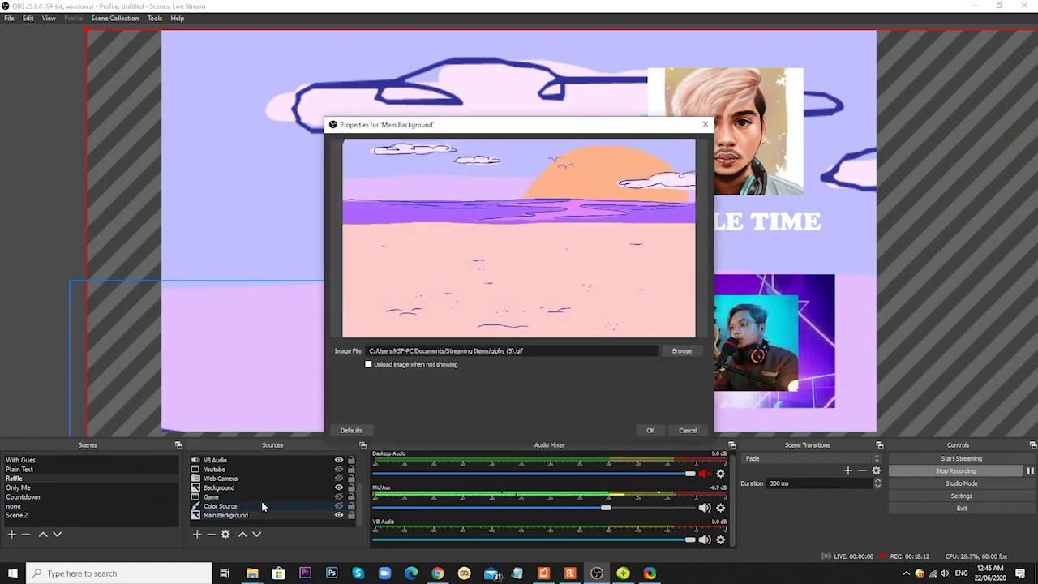
{"action": "left_click", "coordinate": [681, 353]}
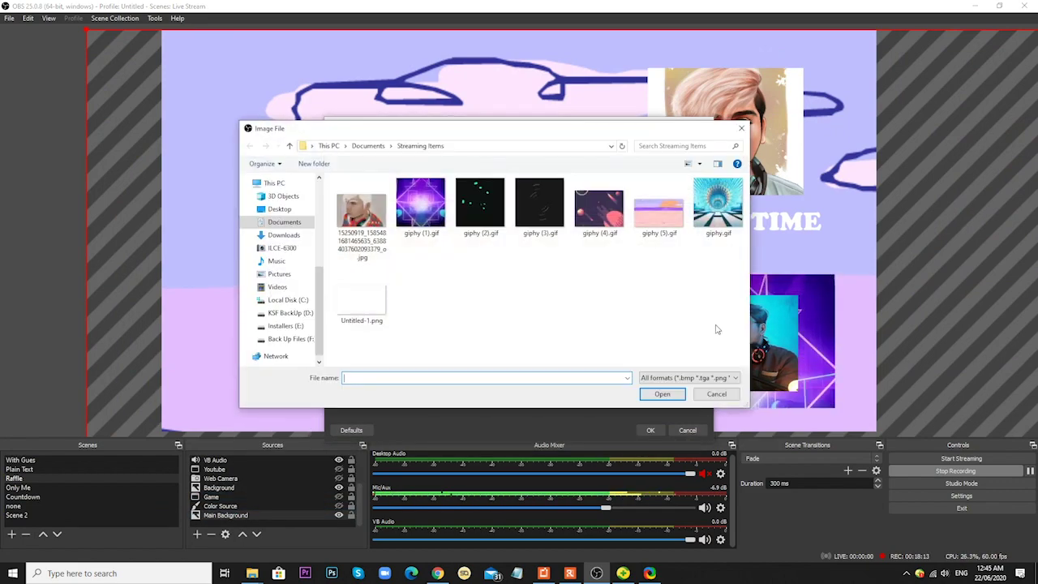
{"action": "double_click", "coordinate": [586, 223]}
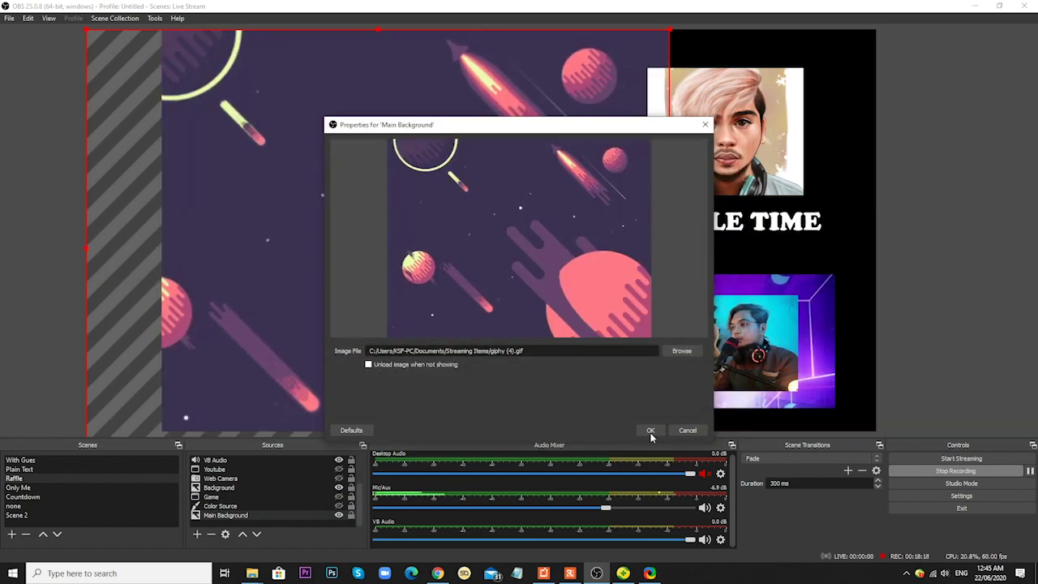
{"action": "left_click", "coordinate": [652, 430]}
{"action": "left_click_drag", "start_coordinate": [699, 282], "coordinate": [876, 251]}
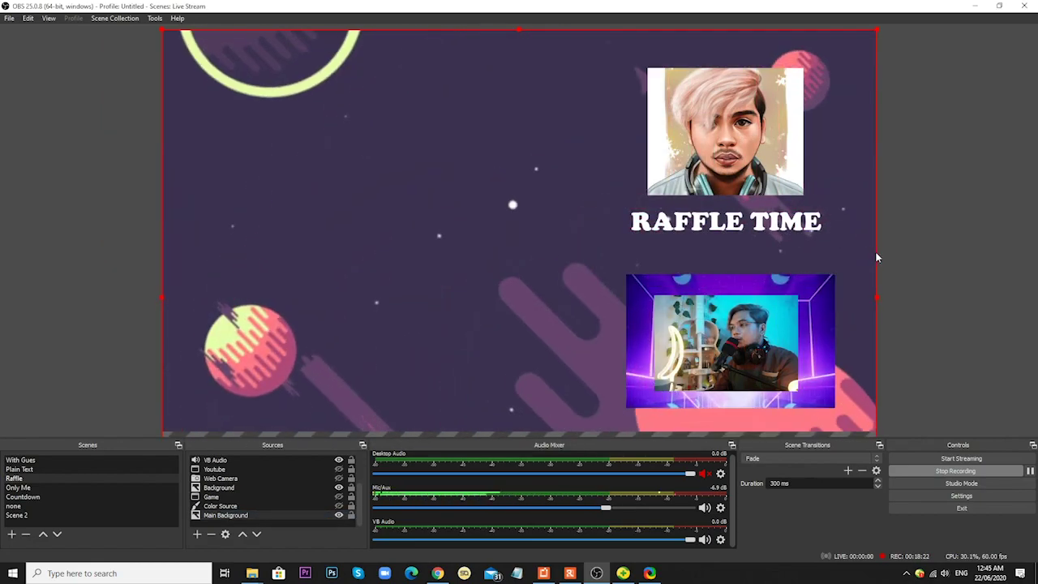
- Show the Only Me and none scenes to check the replaced background in each
{"action": "left_click", "coordinate": [59, 489]}
{"action": "left_click", "coordinate": [51, 504]}
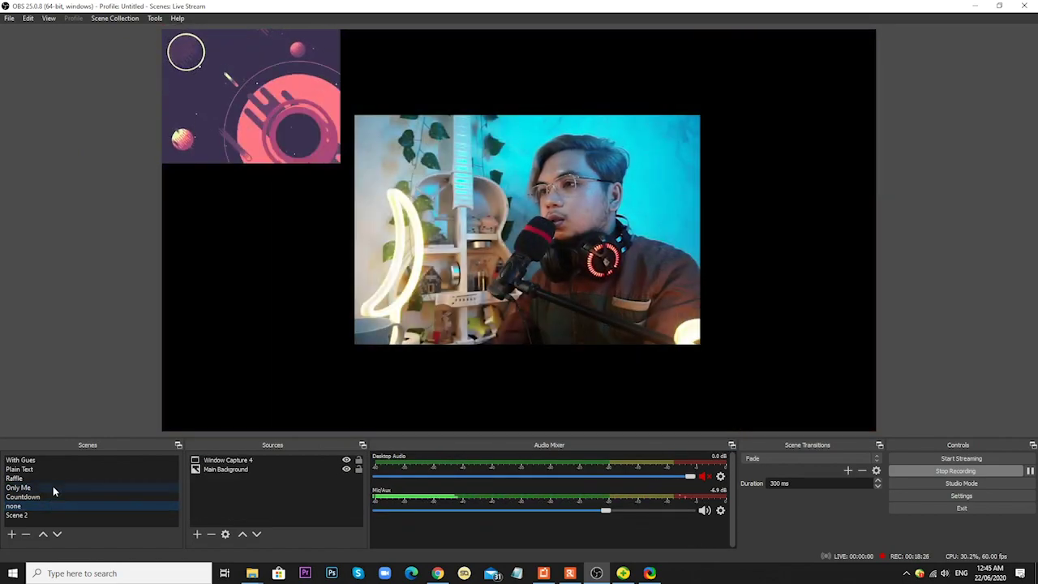
- Enlarge the Main Background in the none scene to span the full width of the canvas
{"action": "left_click_drag", "start_coordinate": [340, 163], "coordinate": [877, 362]}
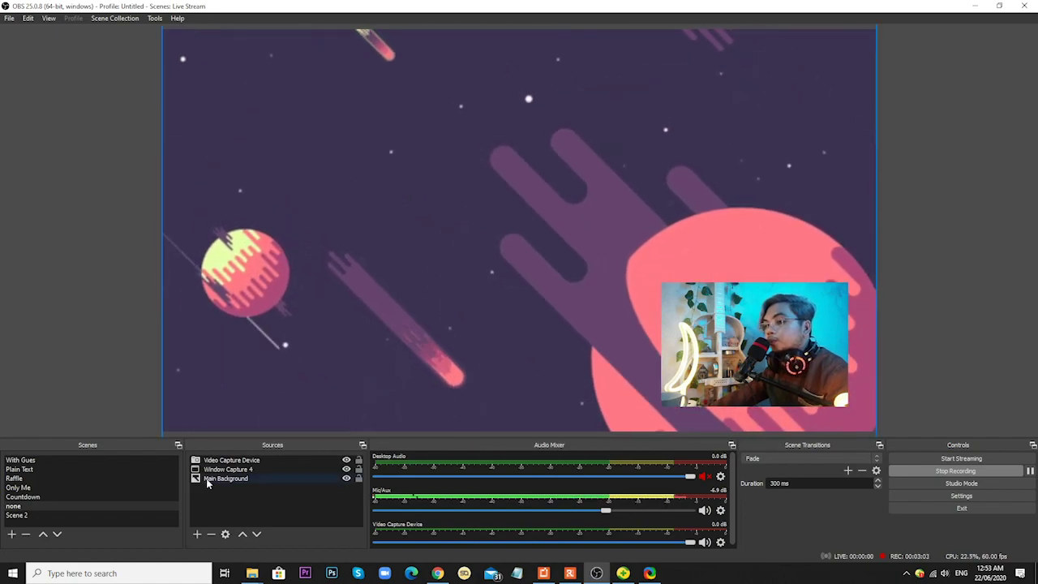
{"action": "left_click", "coordinate": [235, 505]}
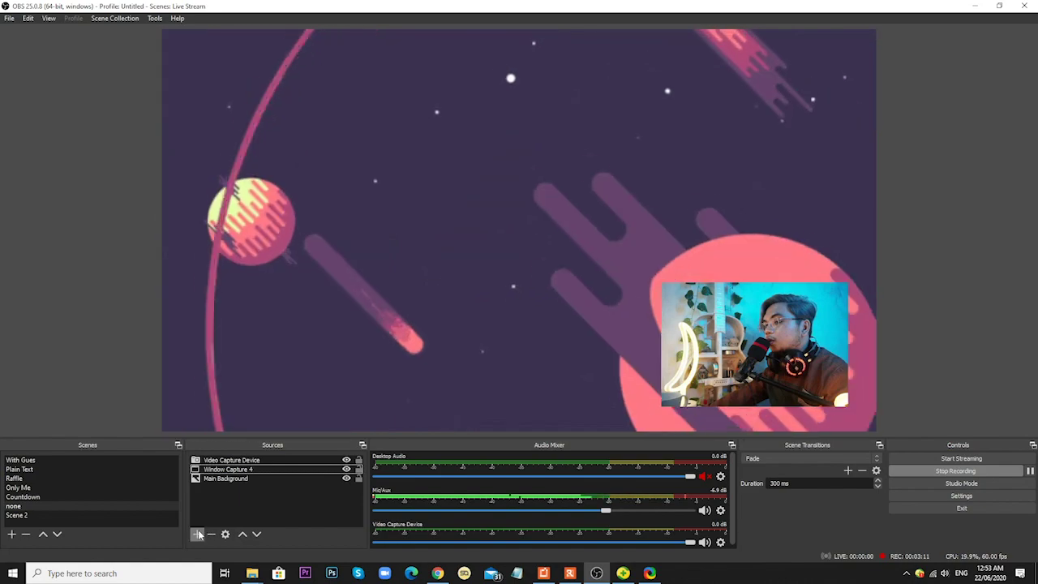
- Add a new media source using the local file Webcam Overlay.mp4 and move it onto the open area of the background
{"action": "left_click", "coordinate": [198, 534]}
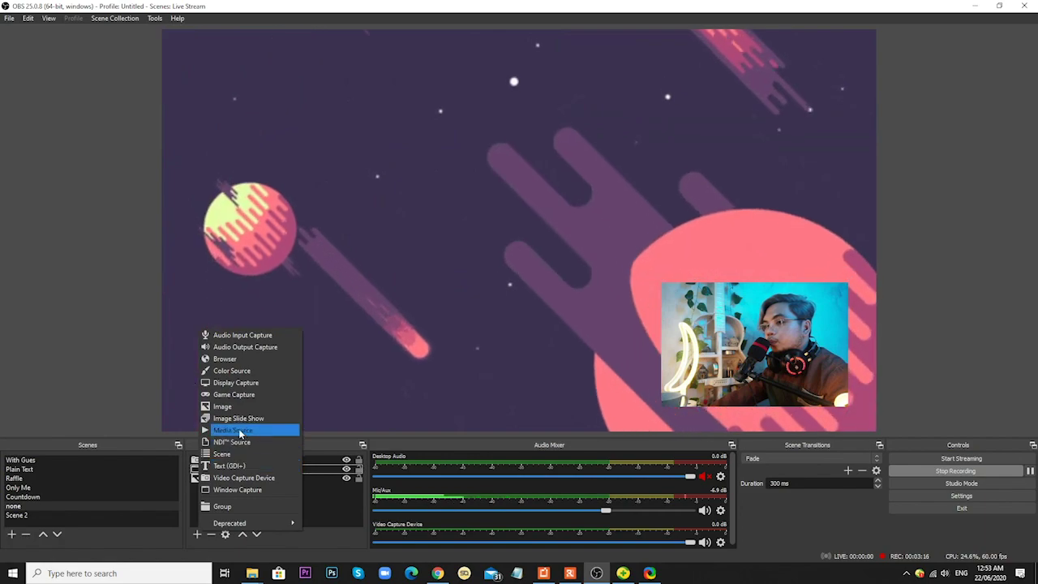
{"action": "left_click", "coordinate": [233, 430]}
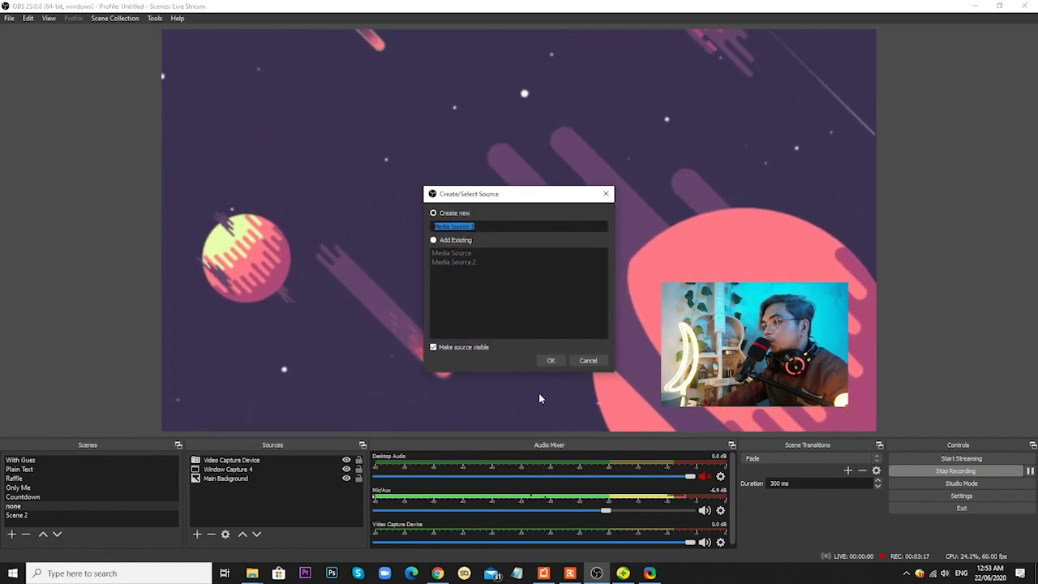
{"action": "left_click", "coordinate": [551, 361]}
{"action": "left_click", "coordinate": [667, 351]}
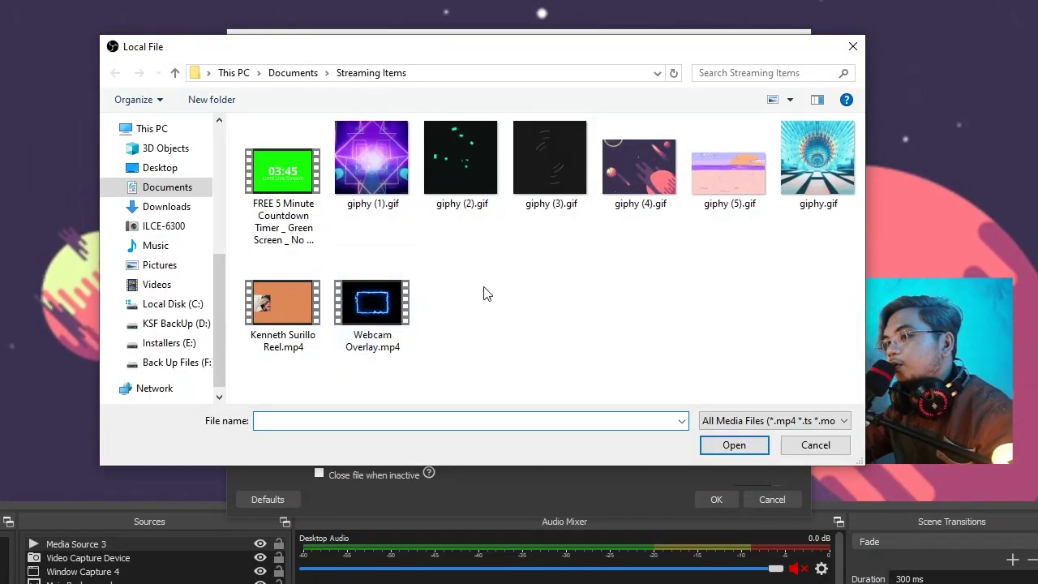
{"action": "double_click", "coordinate": [371, 304]}
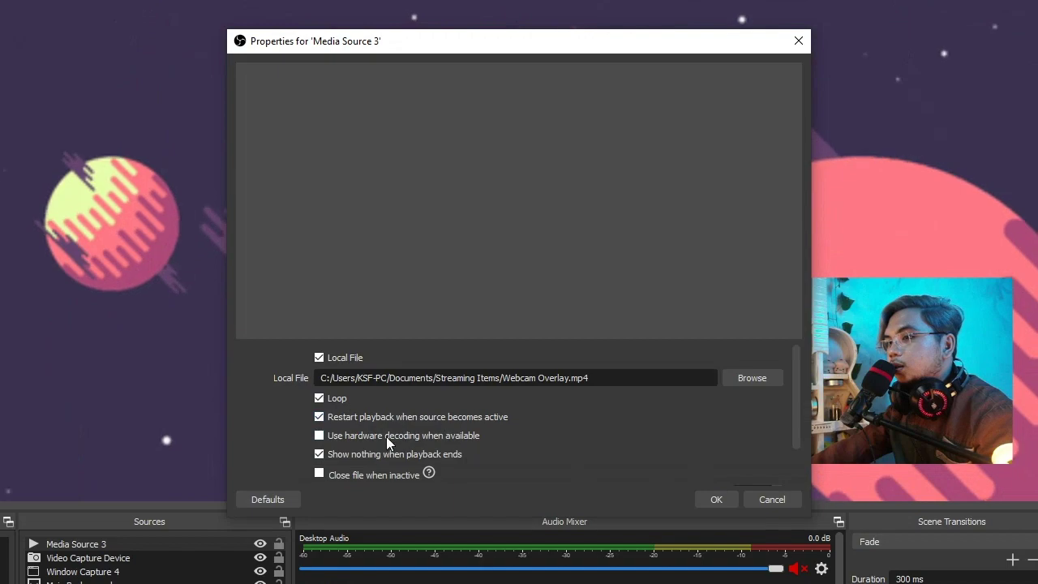
{"action": "left_click", "coordinate": [714, 500]}
{"action": "left_click_drag", "start_coordinate": [208, 81], "coordinate": [286, 267]}
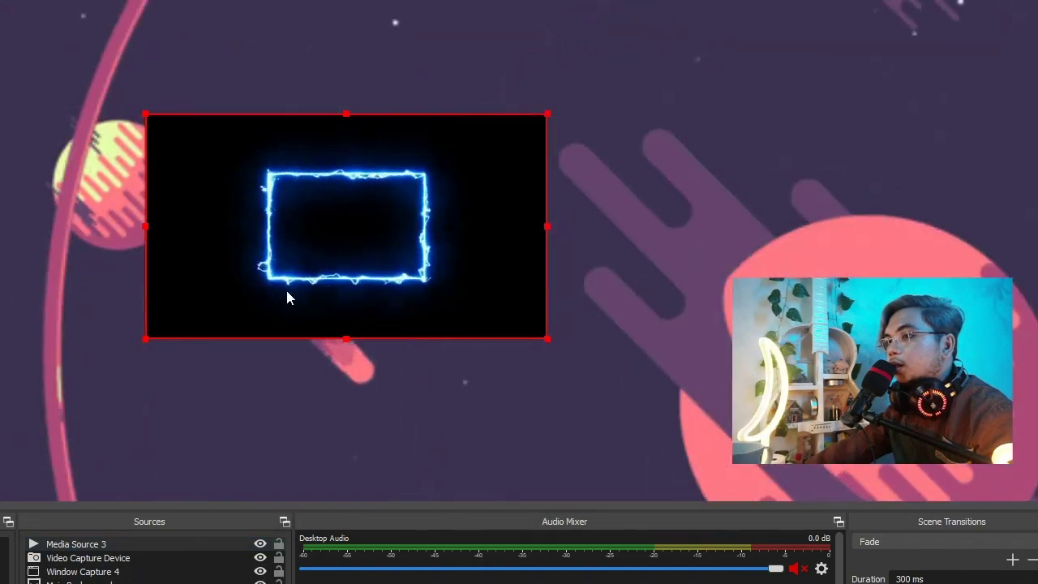
- Add a Luma Key filter to Media Source 3 with Luma Min 0.20 and Luma Min Smooth 0.52
{"action": "right_click", "coordinate": [106, 548]}
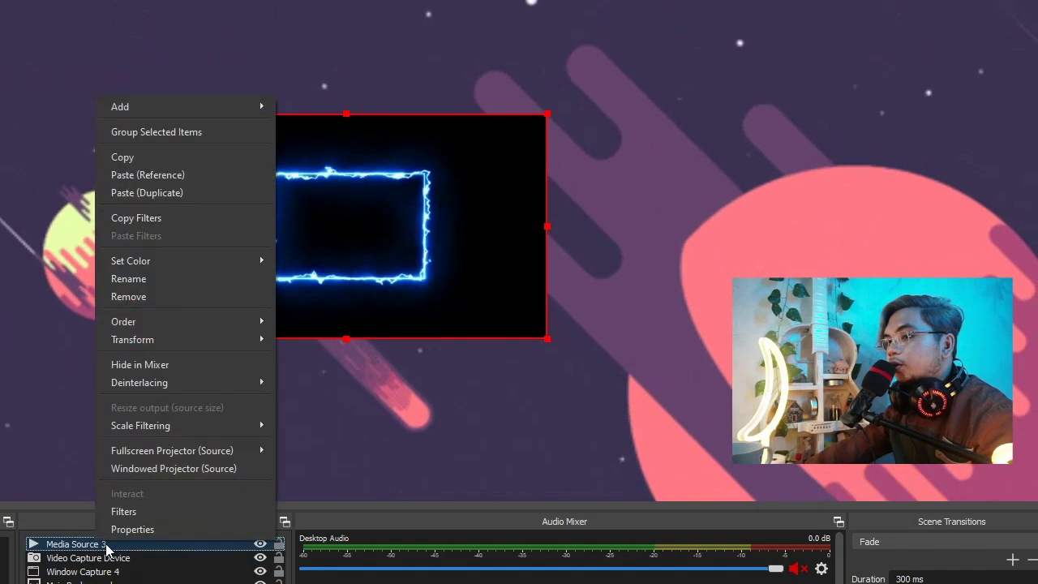
{"action": "left_click", "coordinate": [130, 511]}
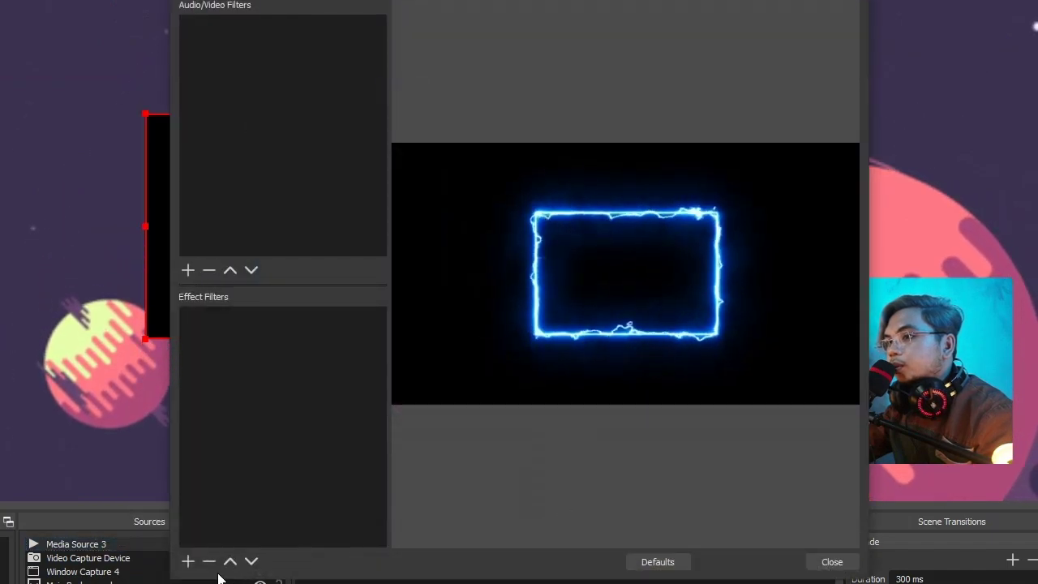
{"action": "left_click", "coordinate": [188, 561]}
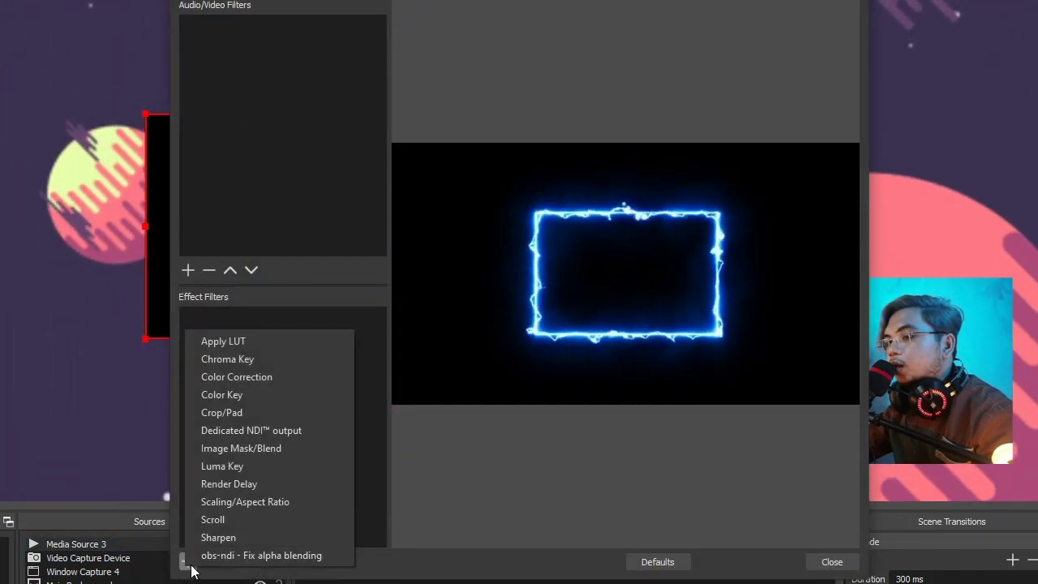
{"action": "left_click", "coordinate": [236, 469]}
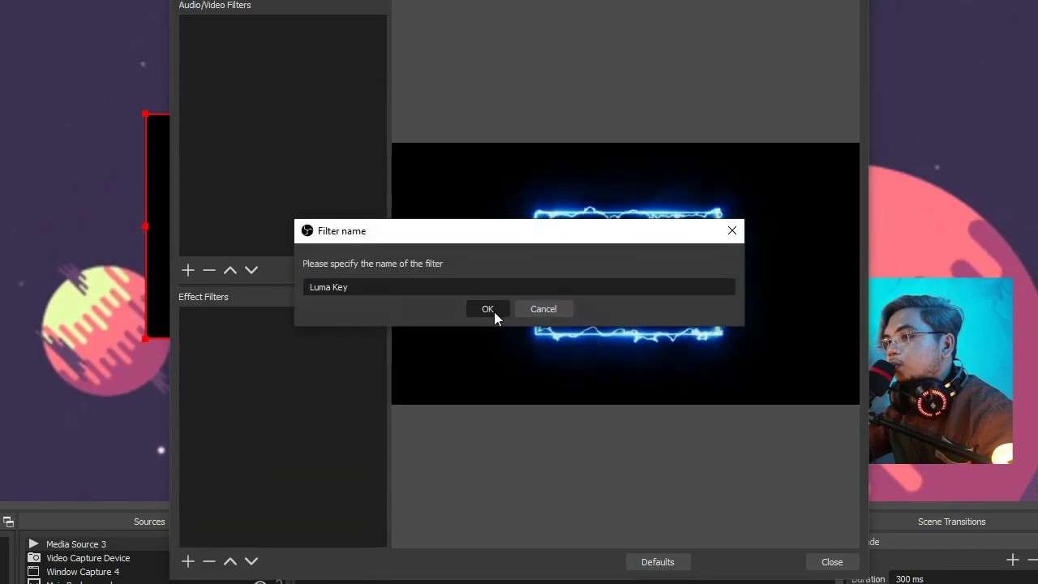
{"action": "left_click", "coordinate": [488, 309]}
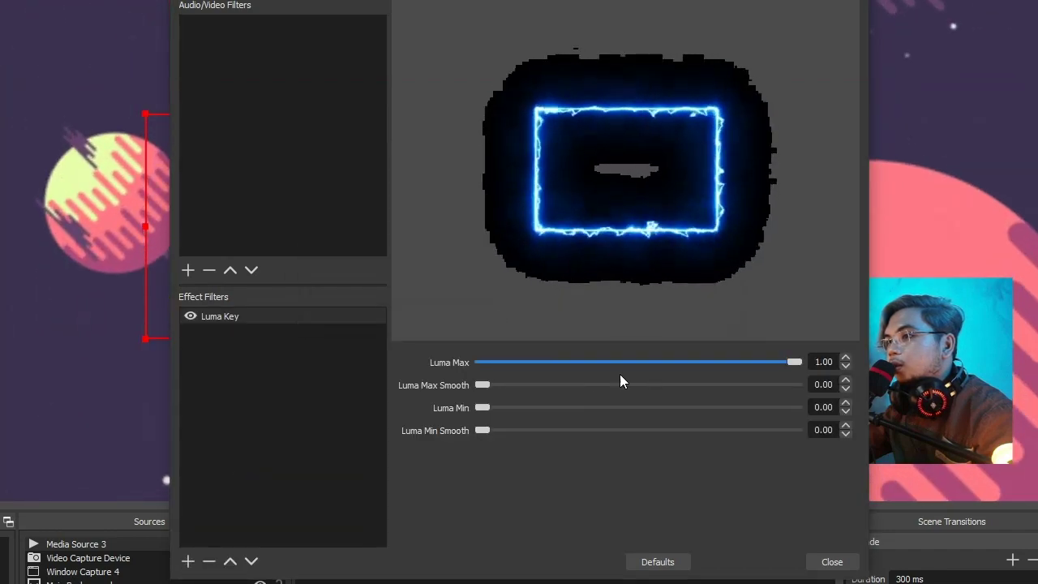
{"action": "left_click_drag", "start_coordinate": [677, 385], "coordinate": [685, 384]}
{"action": "left_click_drag", "start_coordinate": [495, 407], "coordinate": [543, 430]}
{"action": "left_click_drag", "start_coordinate": [667, 384], "coordinate": [645, 443]}
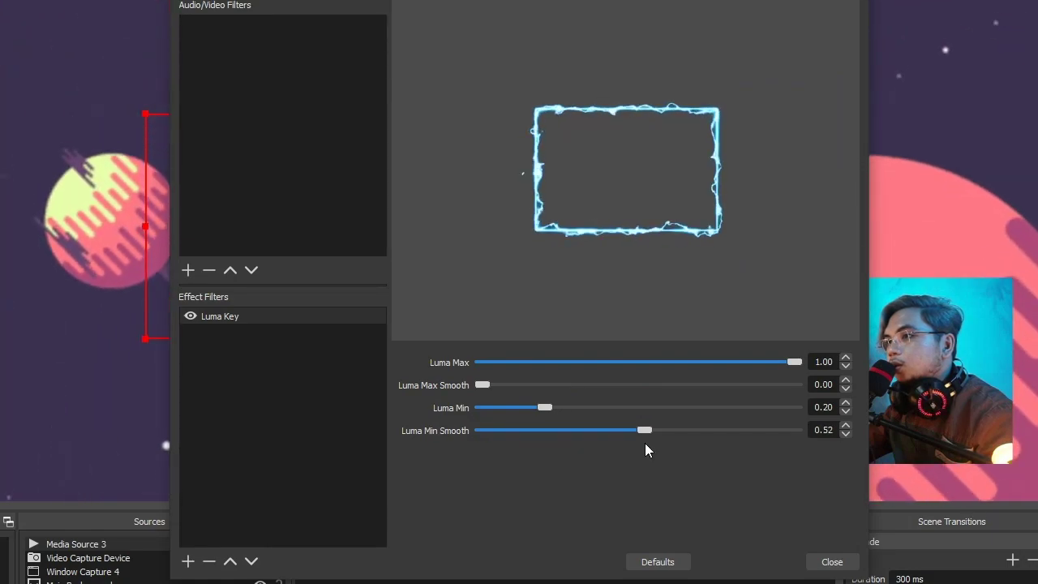
{"action": "left_click", "coordinate": [831, 564]}
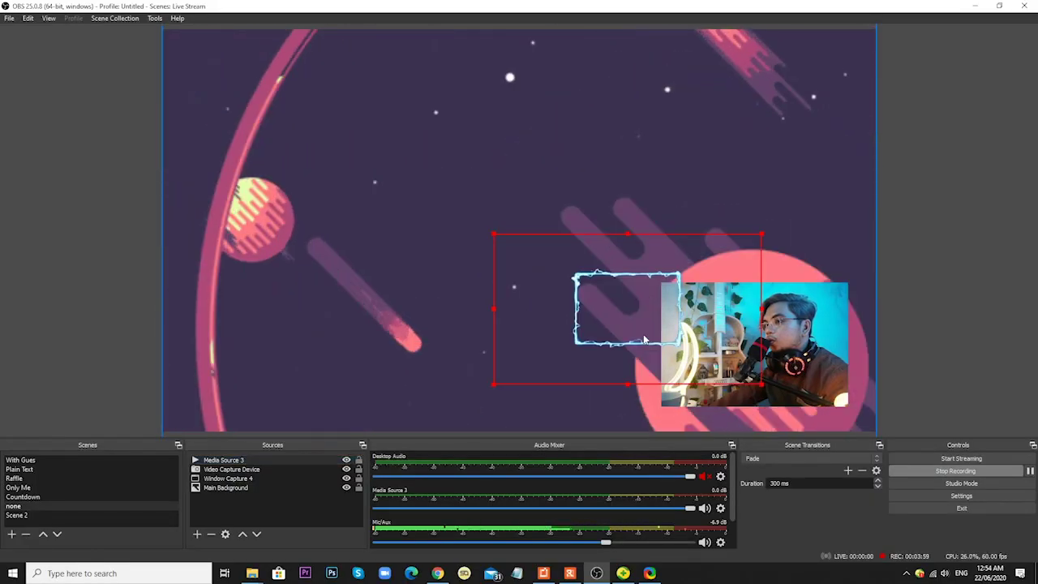
- Enlarge and position the keyed webcam overlay so its glowing frame surrounds the camera capture in the none scene
{"action": "left_click_drag", "start_coordinate": [715, 262], "coordinate": [699, 293]}
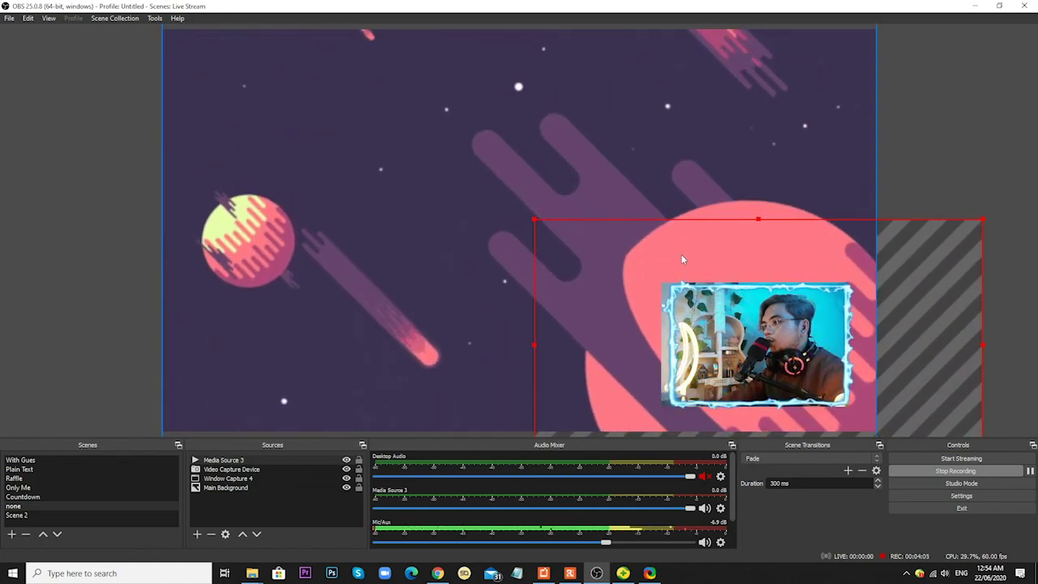
{"action": "left_click", "coordinate": [752, 208]}
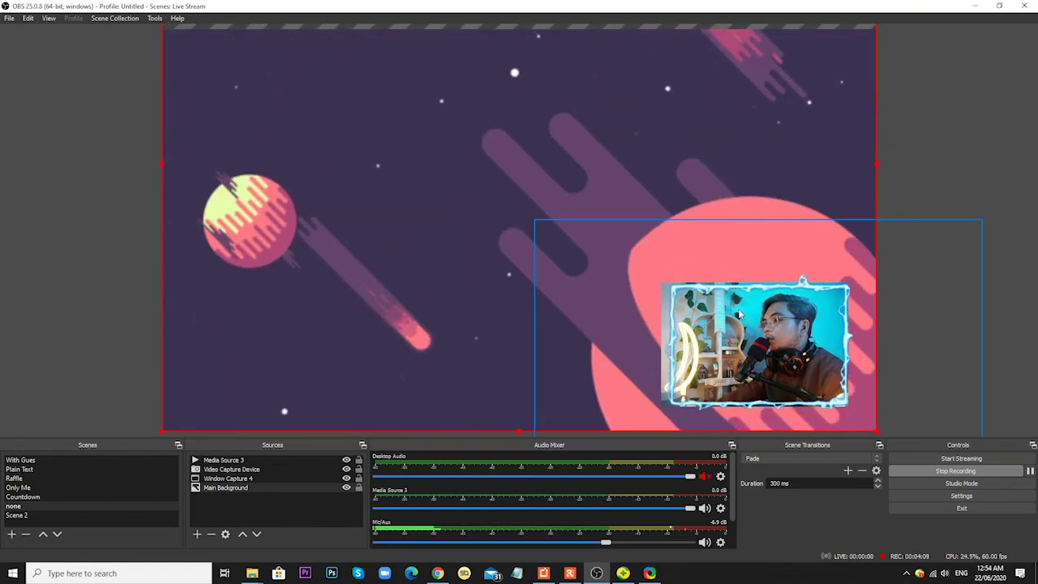
{"action": "left_click", "coordinate": [925, 323]}
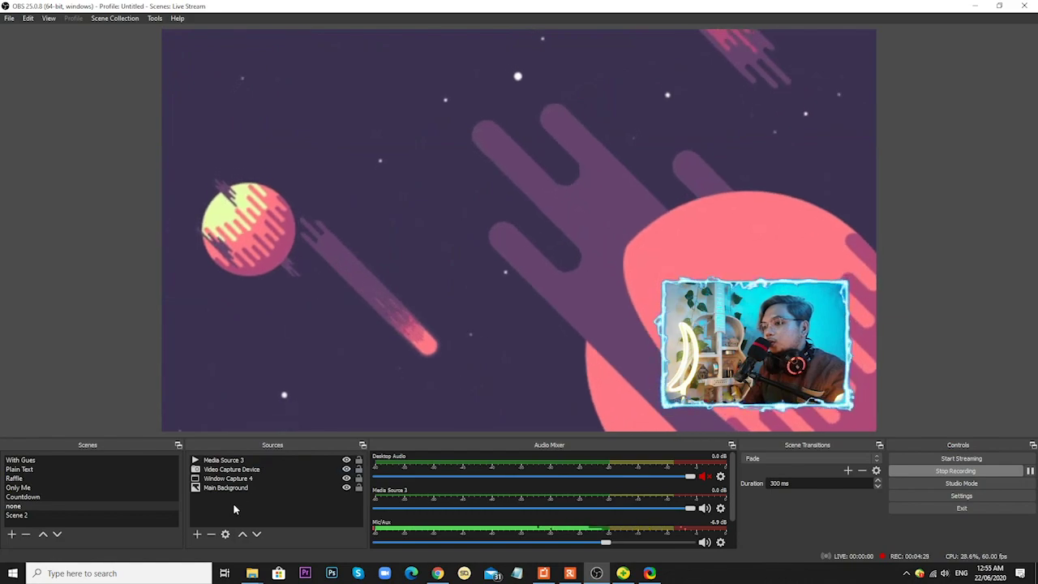
{"action": "left_click", "coordinate": [233, 503]}
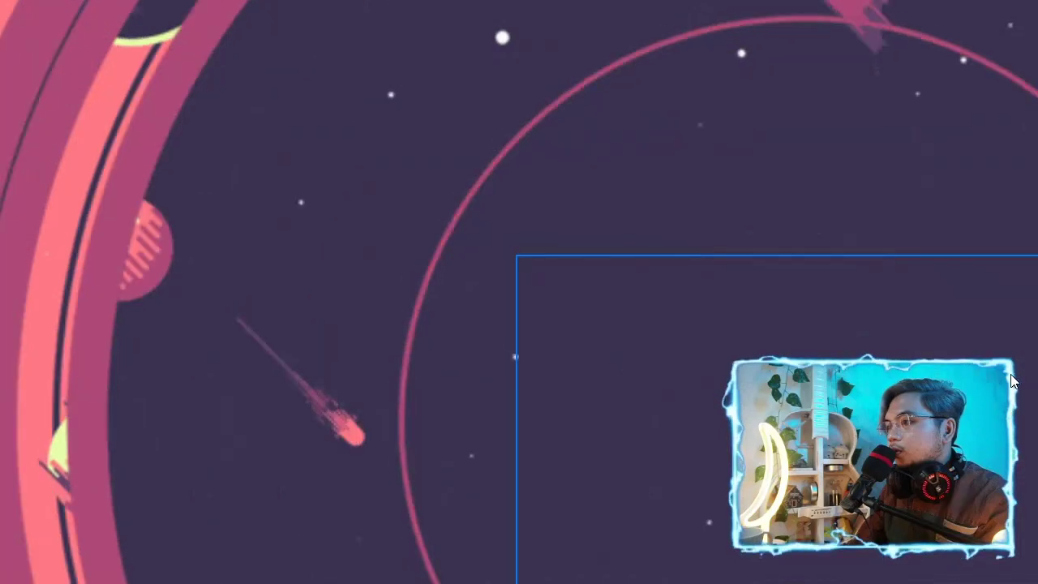
{"action": "left_click", "coordinate": [839, 290]}
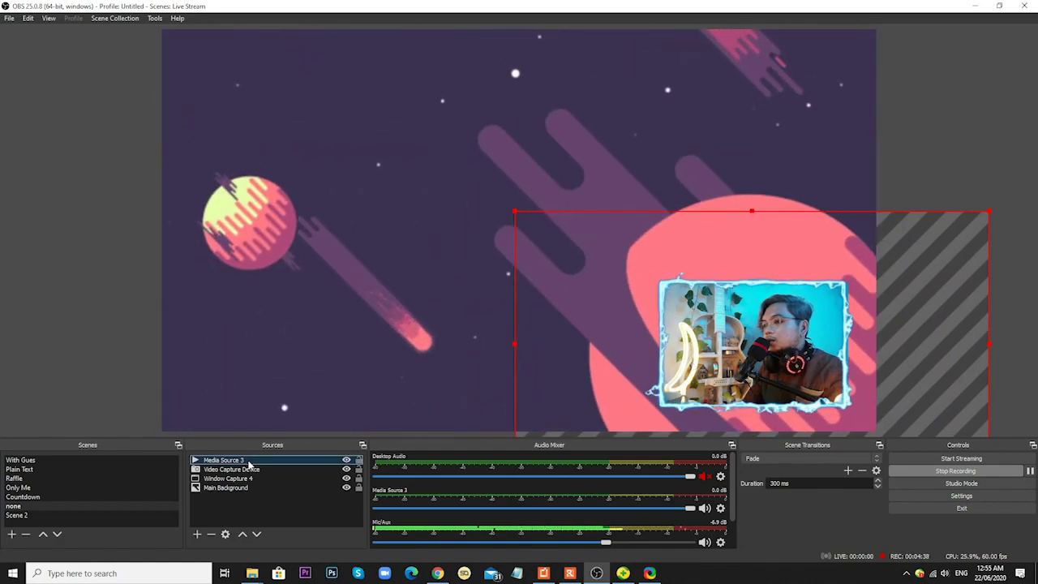
- Copy Media Source 3 into the With Gues scene and place its glowing frame around the camera capture
{"action": "right_click", "coordinate": [250, 470]}
{"action": "right_click", "coordinate": [225, 460]}
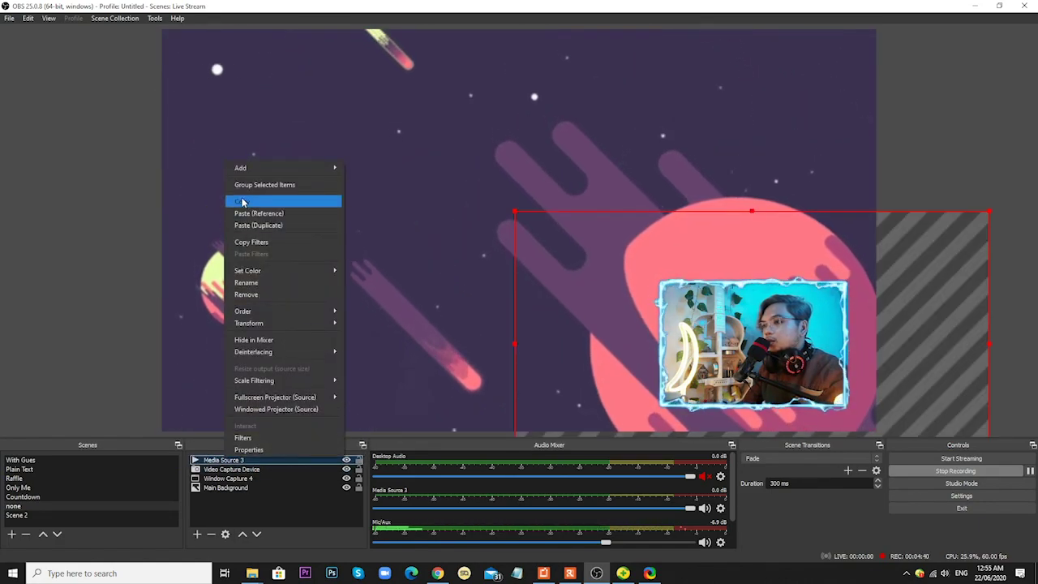
{"action": "left_click", "coordinate": [242, 201]}
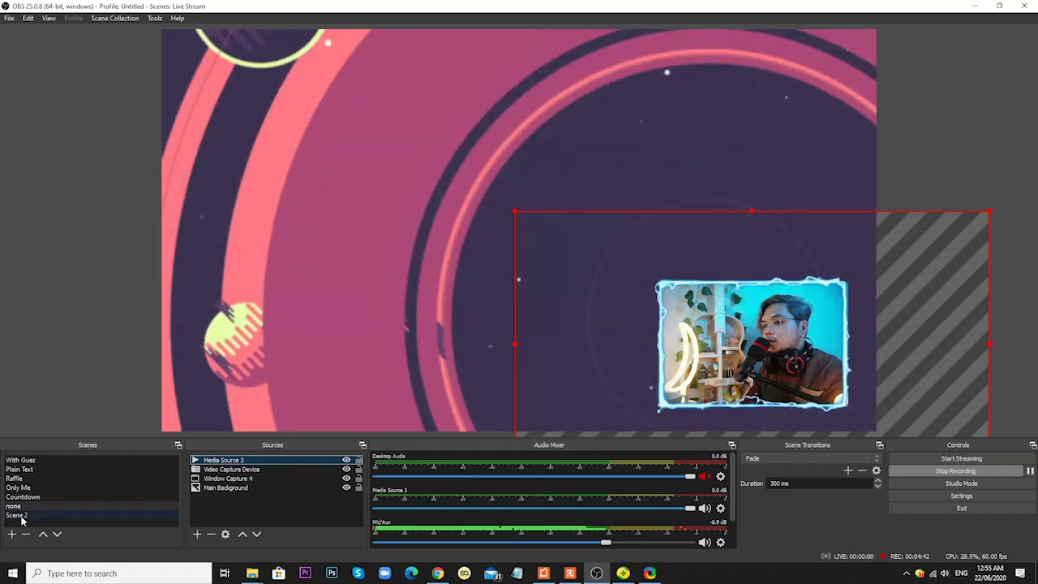
{"action": "left_click", "coordinate": [23, 507]}
{"action": "left_click", "coordinate": [25, 497]}
{"action": "left_click", "coordinate": [20, 488]}
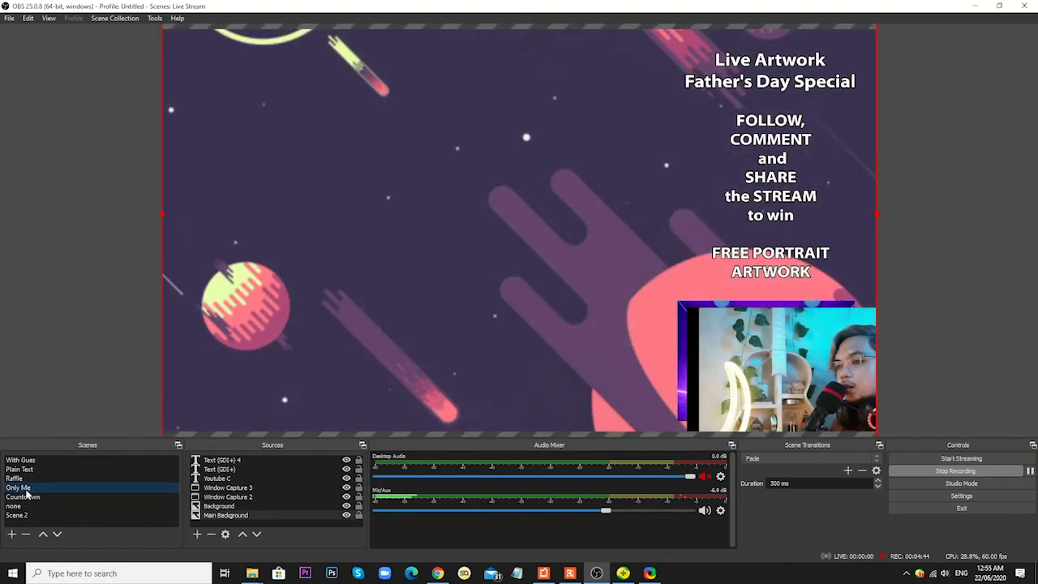
{"action": "left_click", "coordinate": [21, 470]}
{"action": "left_click", "coordinate": [21, 460]}
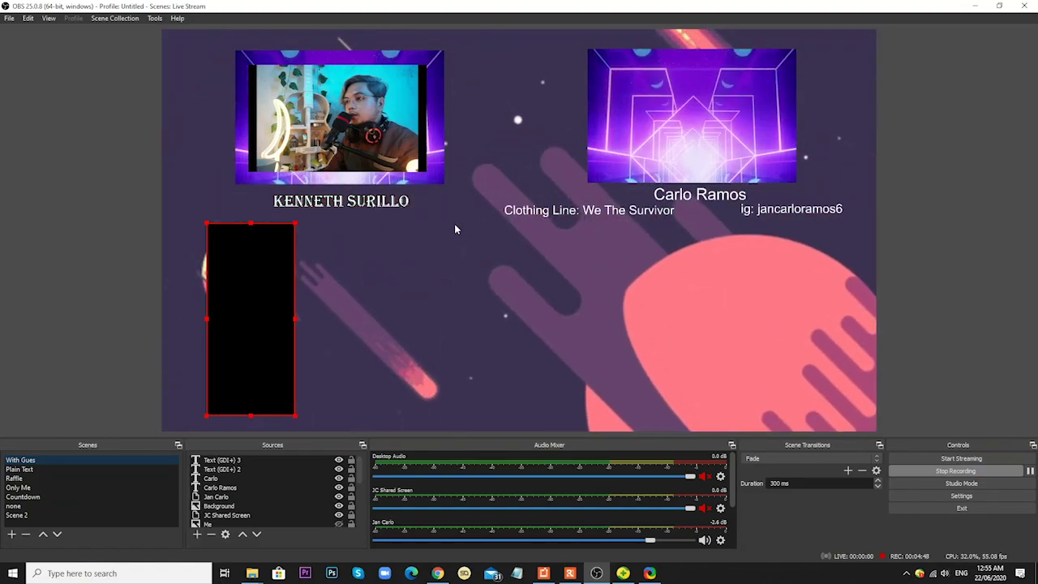
{"action": "key", "text": "ctrl+v"}
{"action": "left_click_drag", "start_coordinate": [650, 277], "coordinate": [270, 85]}
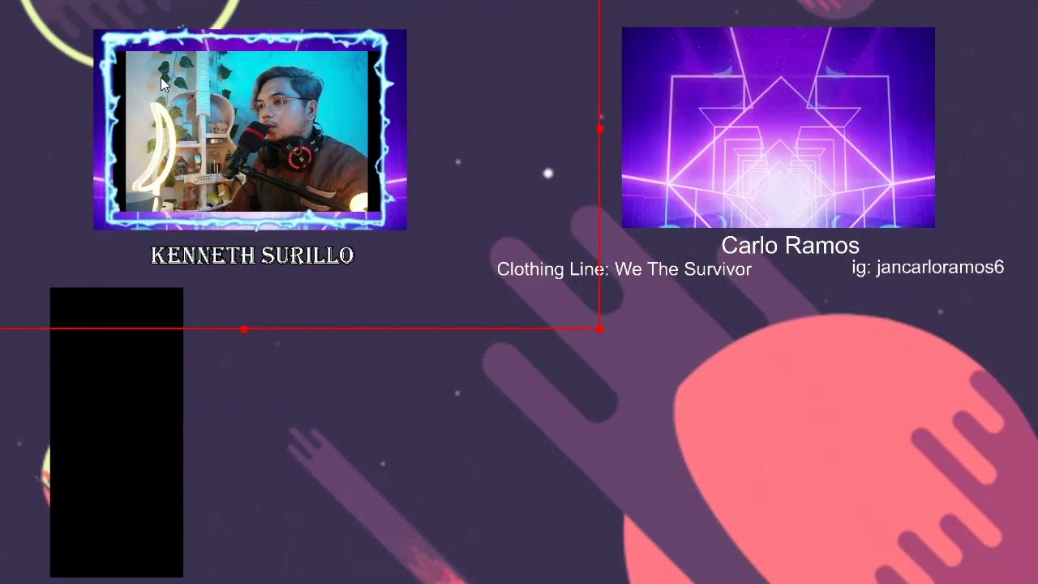
{"action": "left_click_drag", "start_coordinate": [161, 77], "coordinate": [376, 403]}
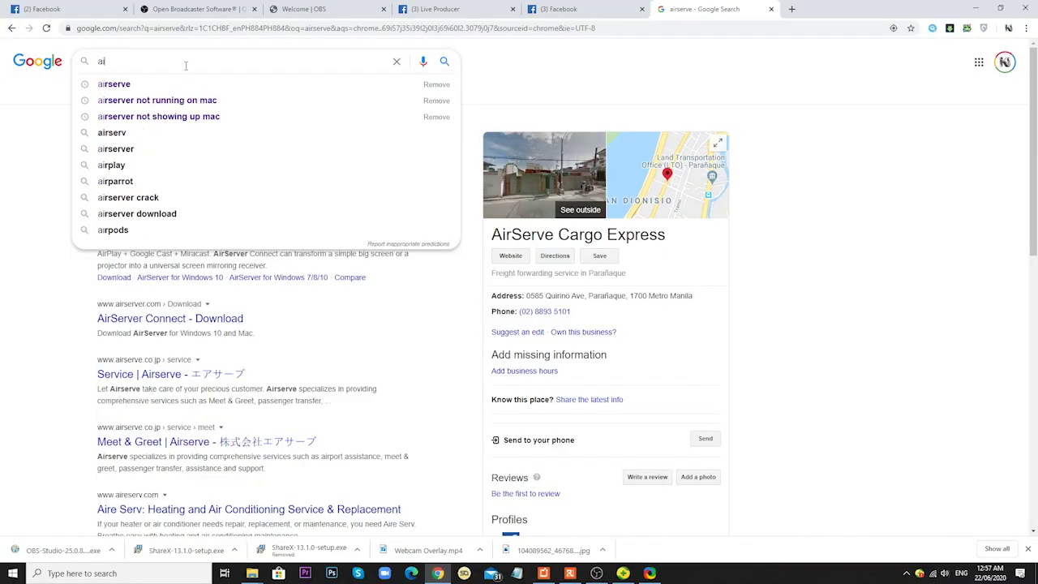
- Switch to Chrome, find the AirServer website, look through its home page and go to its download page
{"action": "key", "text": "Escape"}
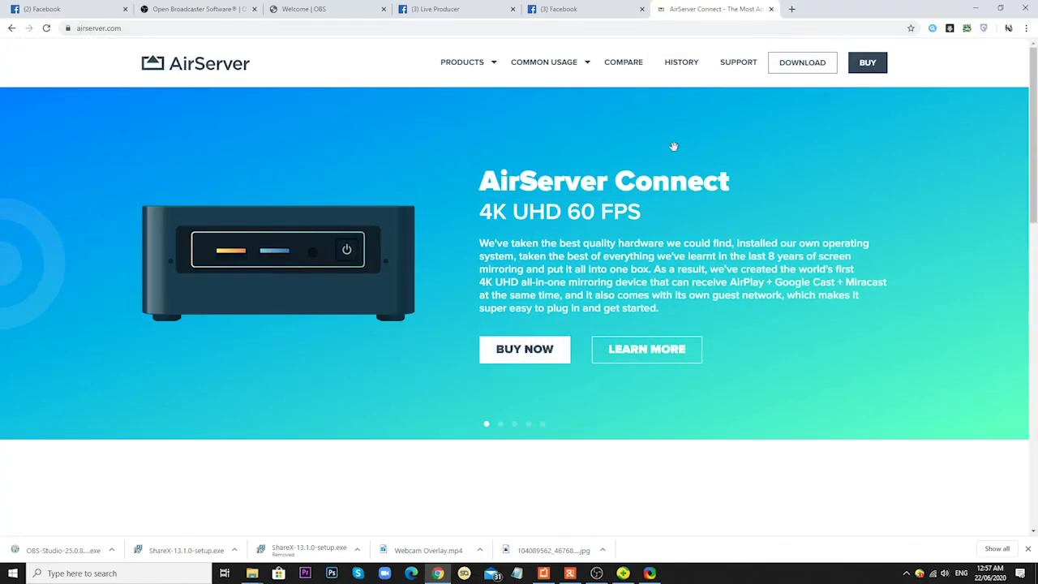
{"action": "scroll", "coordinate": [543, 188], "scroll_direction": "down", "scroll_amount": 5}
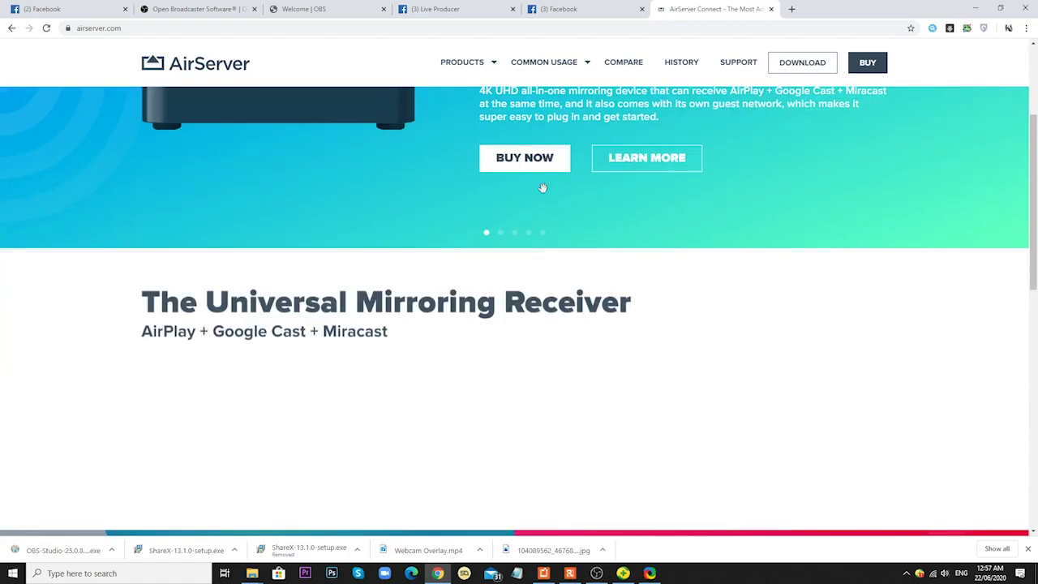
{"action": "scroll", "coordinate": [464, 196], "scroll_direction": "down", "scroll_amount": 4}
{"action": "scroll", "coordinate": [464, 197], "scroll_direction": "up", "scroll_amount": 6}
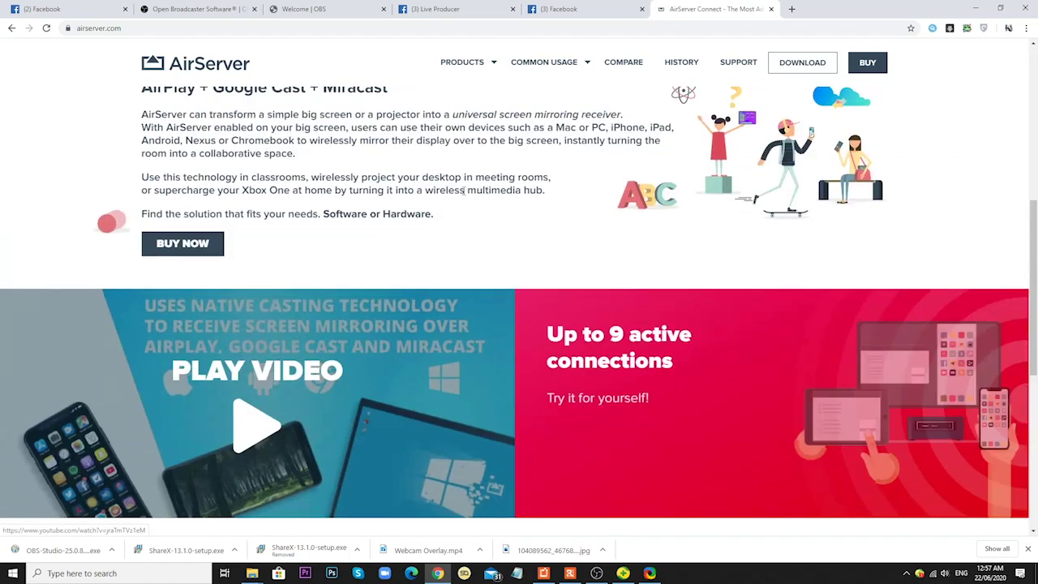
{"action": "mouse_move", "coordinate": [544, 63]}
{"action": "scroll", "coordinate": [542, 197], "scroll_direction": "up", "scroll_amount": 2}
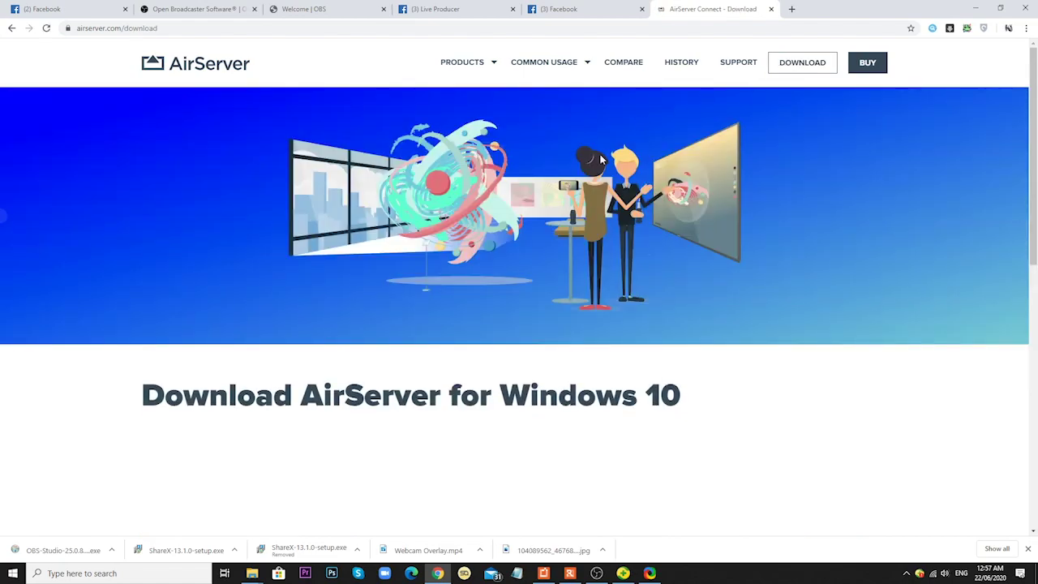
- View the AirServer Windows 10 Desktop Edition listing in Microsoft Store from the download page, and close it
{"action": "scroll", "coordinate": [601, 159], "scroll_direction": "down", "scroll_amount": 3}
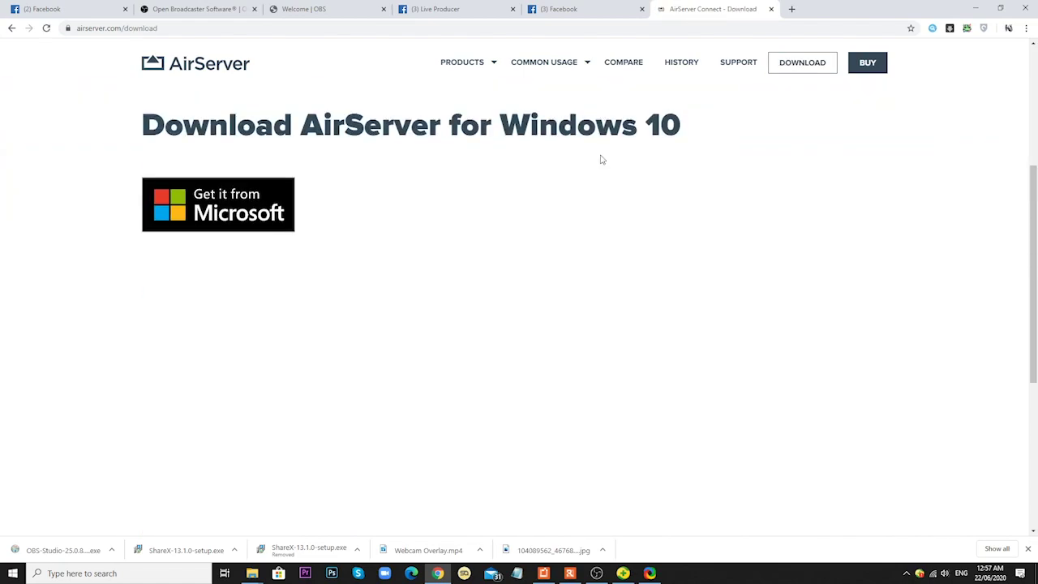
{"action": "scroll", "coordinate": [601, 160], "scroll_direction": "up", "scroll_amount": 3}
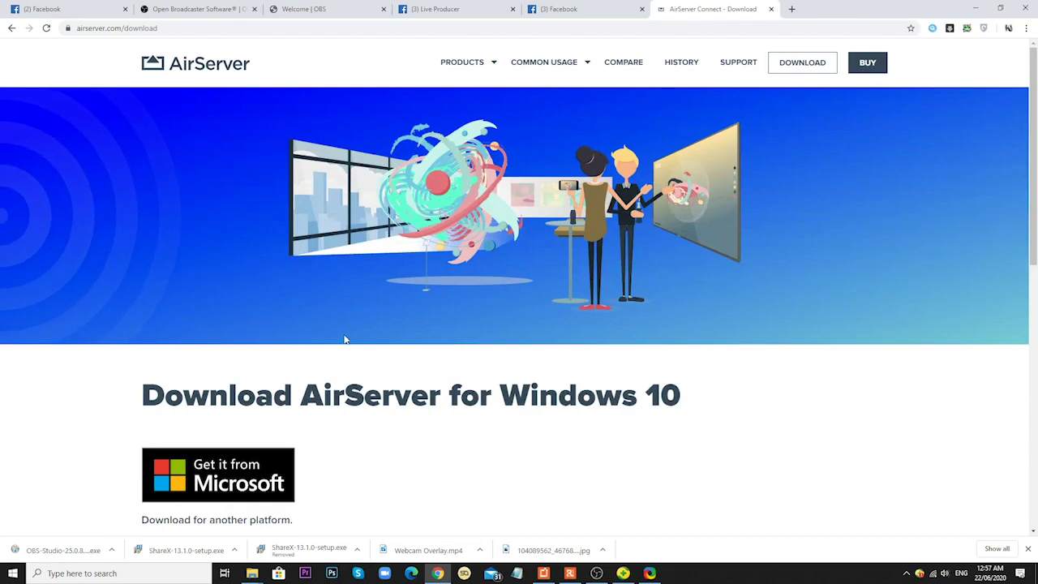
{"action": "left_click", "coordinate": [222, 472]}
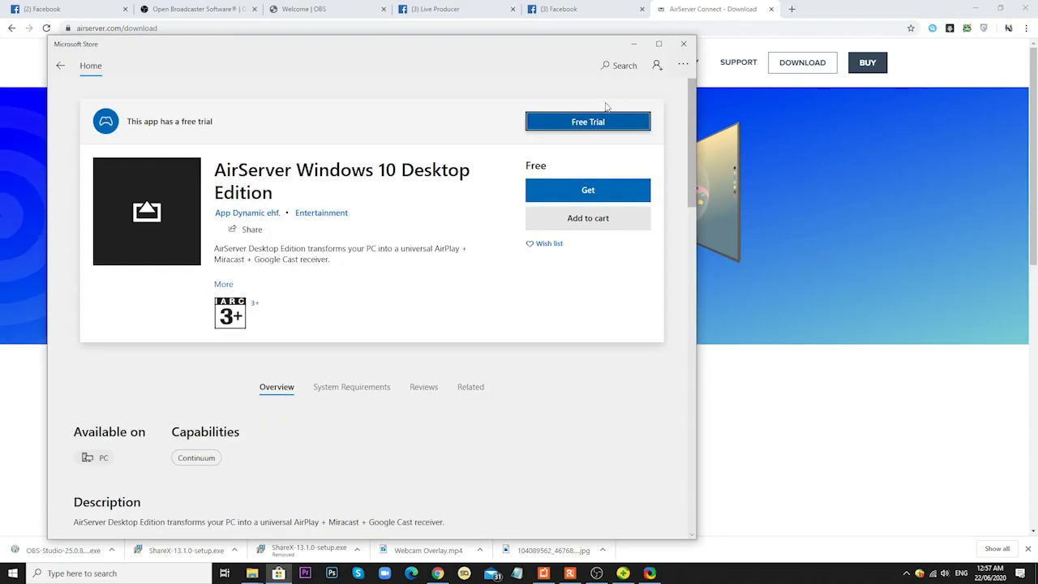
{"action": "left_click", "coordinate": [686, 44]}
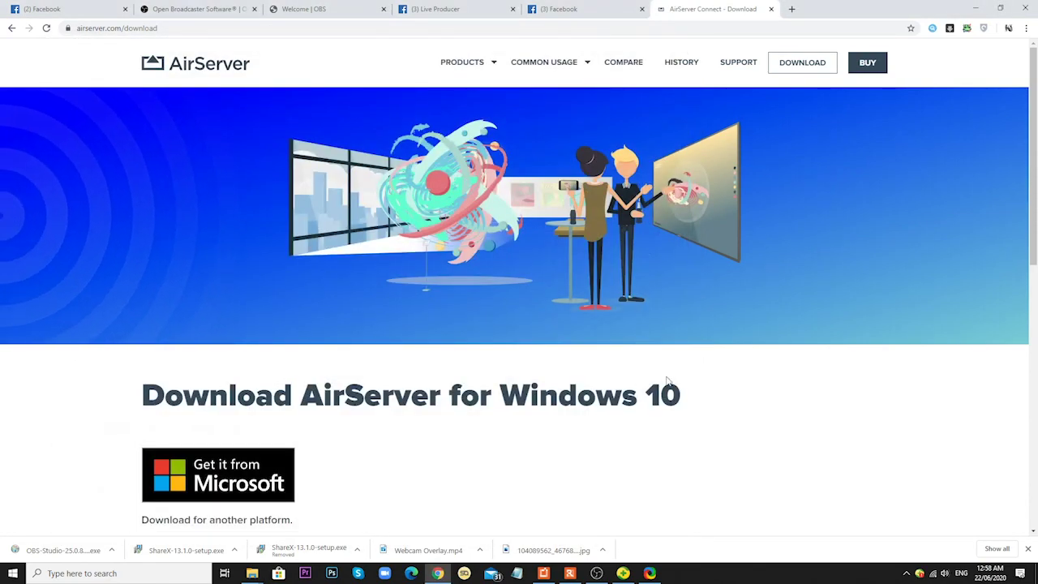
- Open the AirServer settings, bring them over OBS Studio and show the QR code for connecting the mobile device, then close it
{"action": "left_click", "coordinate": [905, 574]}
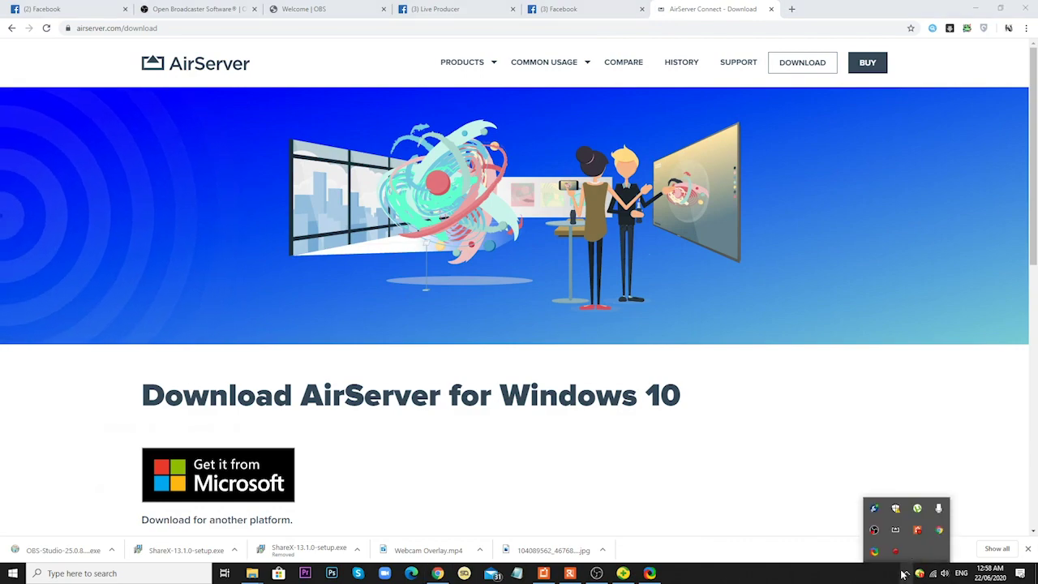
{"action": "left_click", "coordinate": [895, 531]}
{"action": "right_click", "coordinate": [895, 530]}
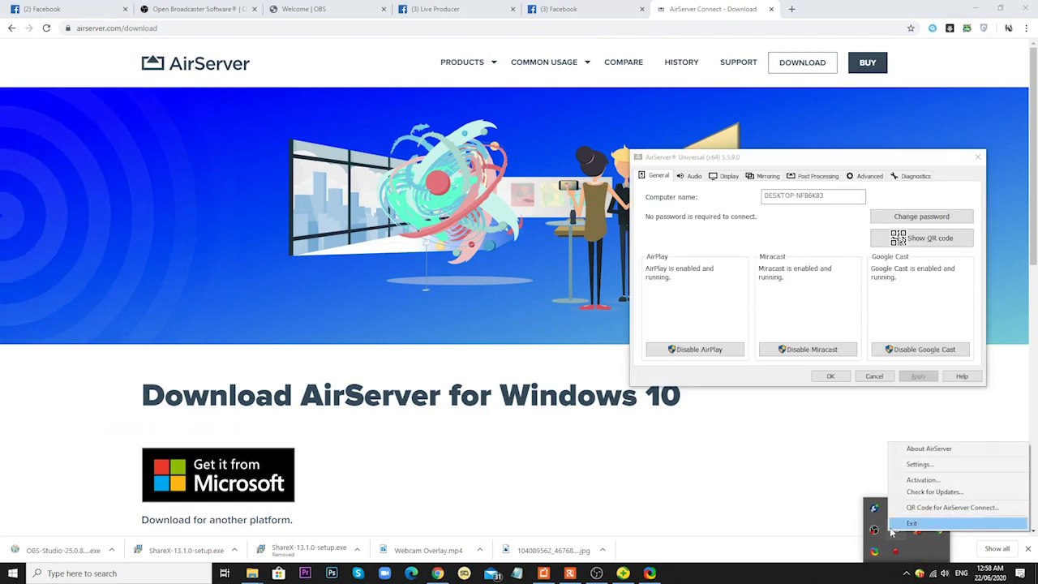
{"action": "left_click_drag", "start_coordinate": [685, 154], "coordinate": [445, 197]}
{"action": "key", "text": "alt+Tab"}
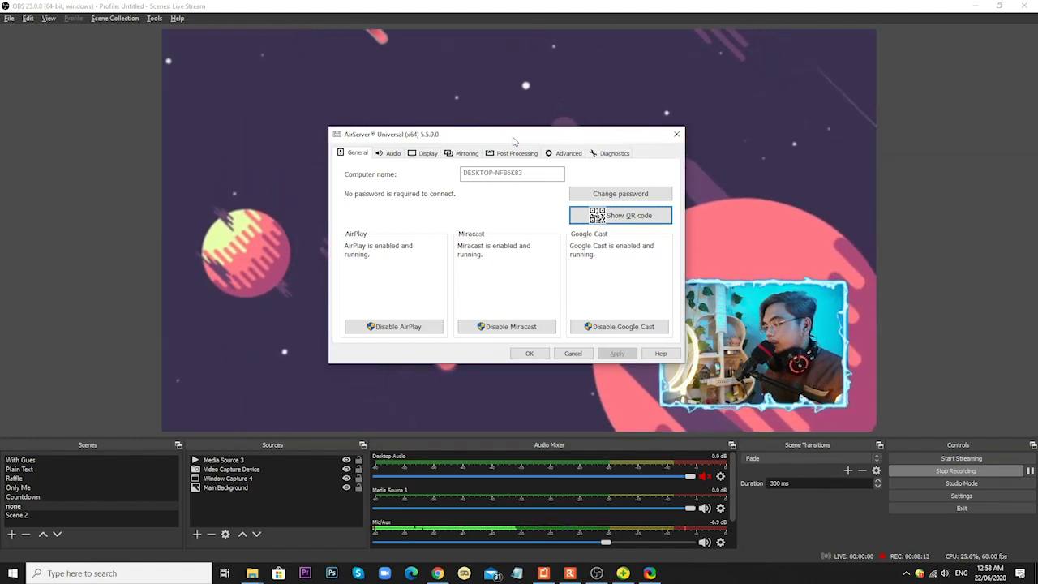
{"action": "left_click", "coordinate": [590, 220]}
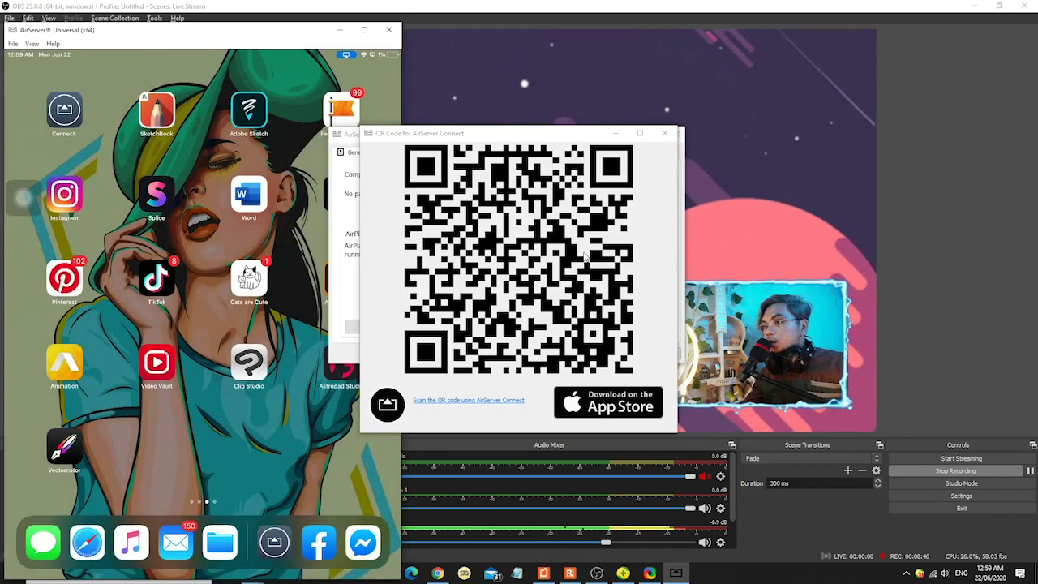
{"action": "key", "text": "Escape"}
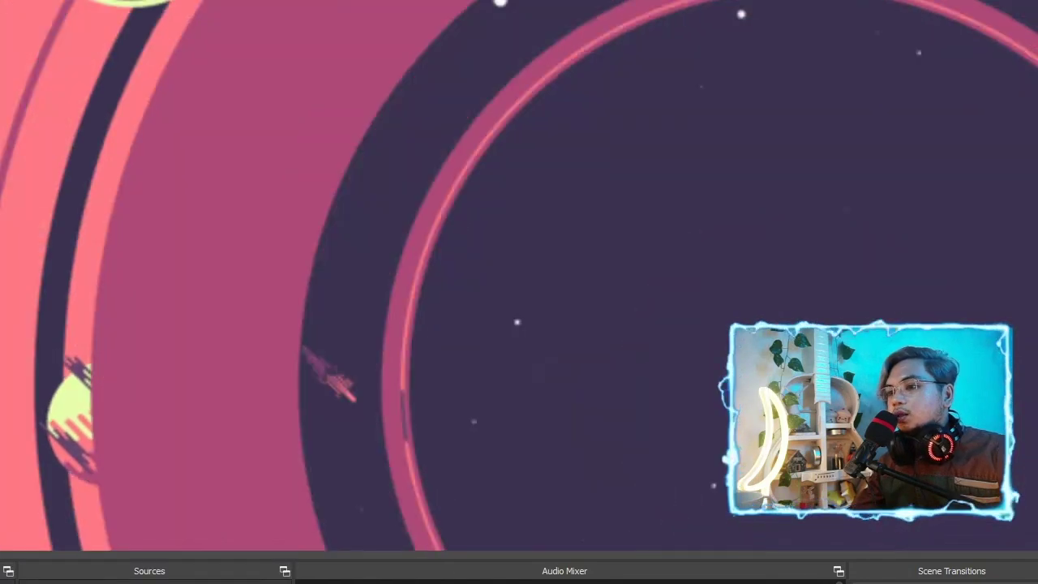
- Add a Window Capture source to the none scene that captures the [AirServer.exe]: AirServer Universal (x64) window
{"action": "left_click", "coordinate": [37, 580]}
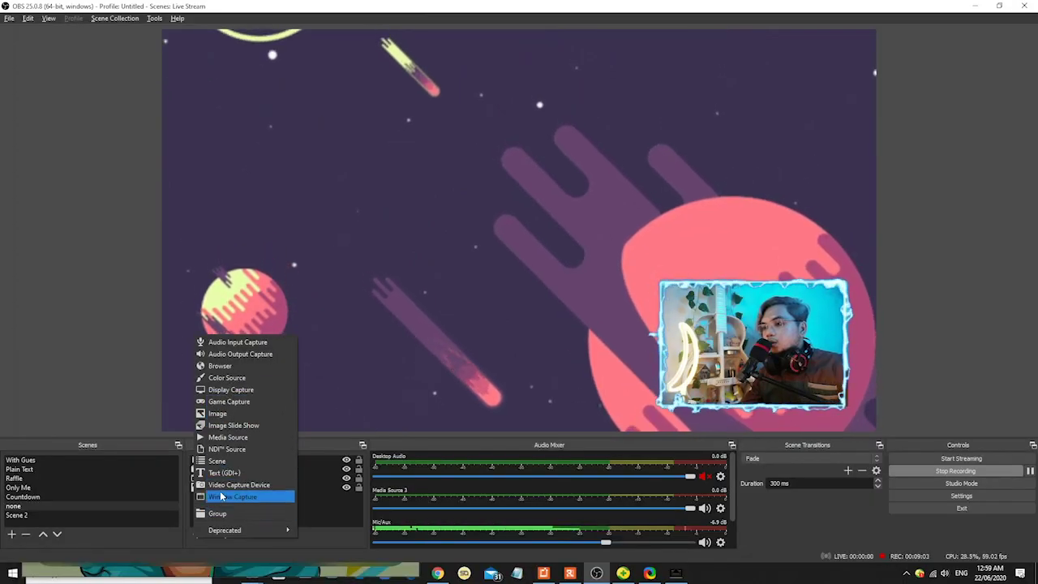
{"action": "left_click", "coordinate": [220, 498]}
{"action": "left_click", "coordinate": [547, 361]}
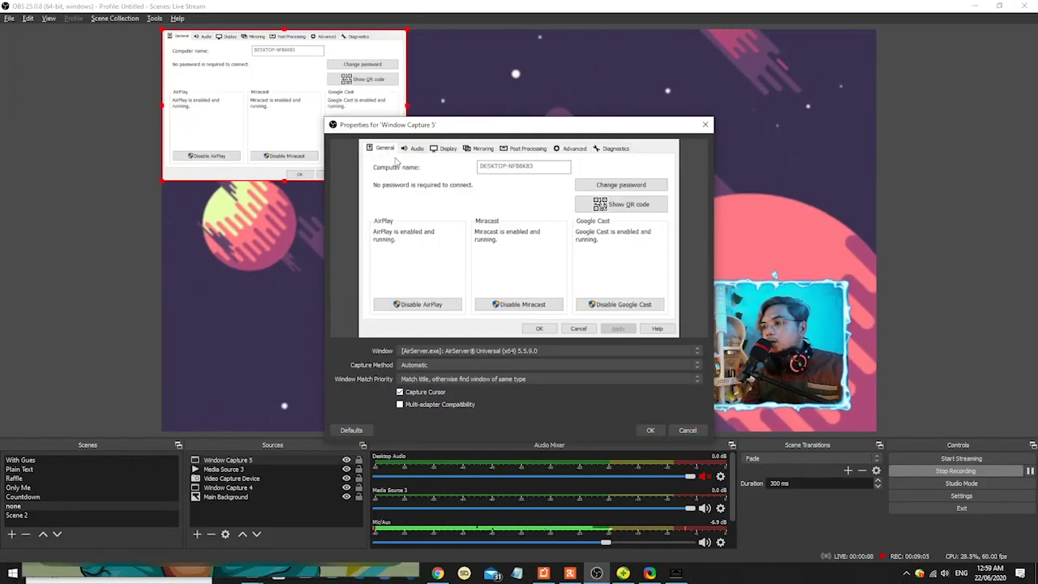
{"action": "left_click", "coordinate": [459, 351]}
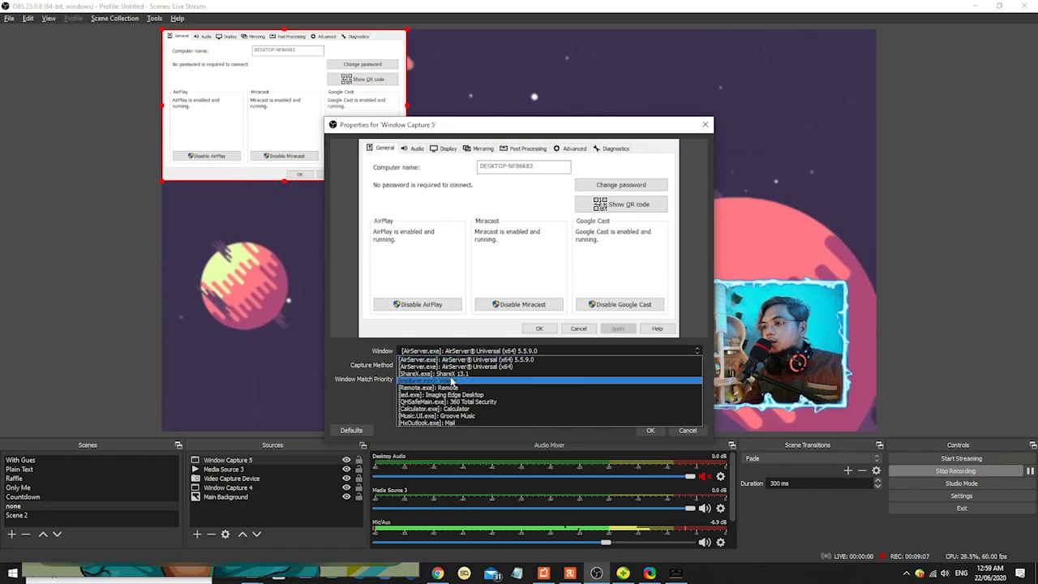
{"action": "left_click", "coordinate": [463, 366]}
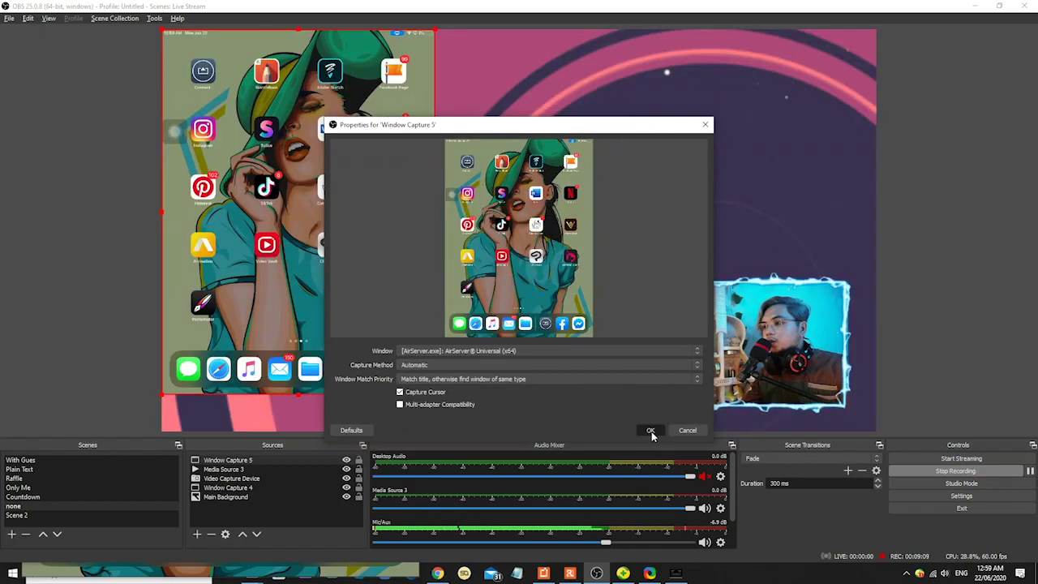
{"action": "left_click", "coordinate": [651, 430]}
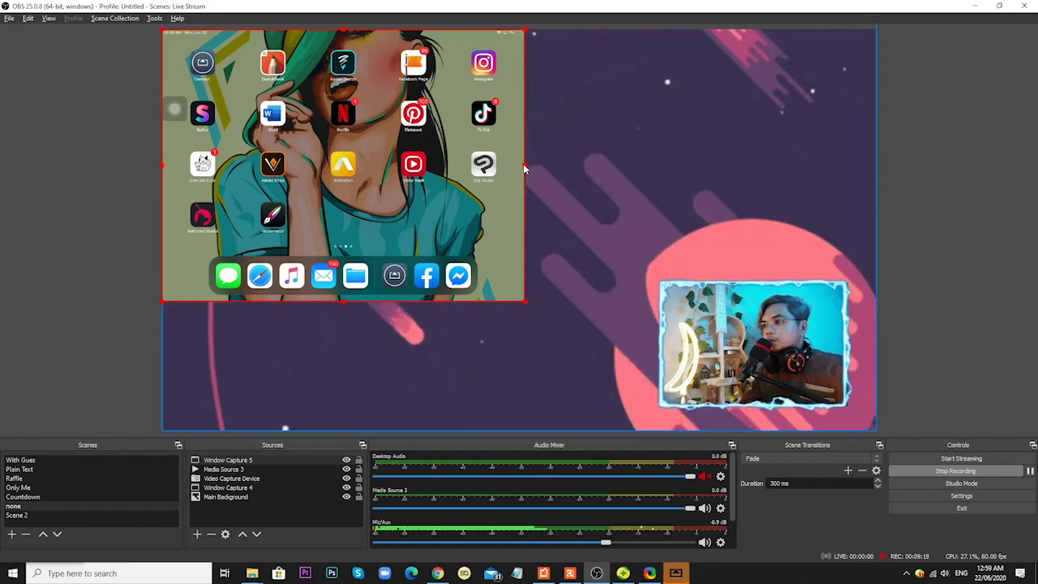
- Enlarge the mirrored device capture and position it over the background, behind the webcam overlay
{"action": "left_click_drag", "start_coordinate": [523, 164], "coordinate": [644, 200]}
{"action": "left_click_drag", "start_coordinate": [544, 180], "coordinate": [556, 192]}
{"action": "left_click_drag", "start_coordinate": [656, 221], "coordinate": [610, 220]}
{"action": "left_click_drag", "start_coordinate": [389, 203], "coordinate": [418, 235]}
{"action": "left_click_drag", "start_coordinate": [195, 76], "coordinate": [162, 67]}
{"action": "key", "text": "Up"}
{"action": "key", "text": "Up"}
{"action": "key", "text": "Up"}
{"action": "key", "text": "Up"}
{"action": "key", "text": "Up"}
{"action": "key", "text": "Up"}
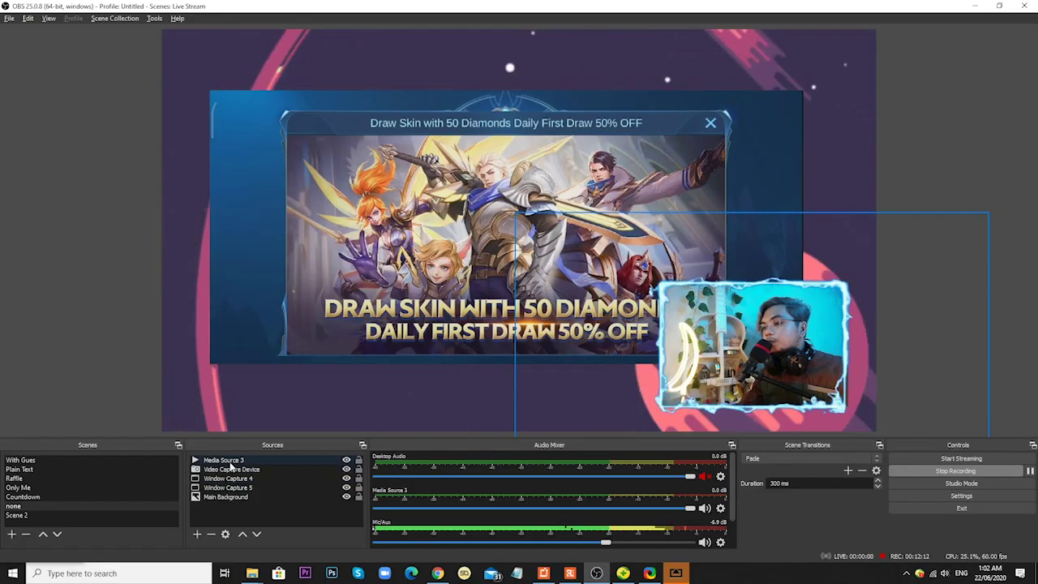
- Go through the sources of the none scene and lock Window Capture 5 and Main Background
{"action": "left_click", "coordinate": [230, 461]}
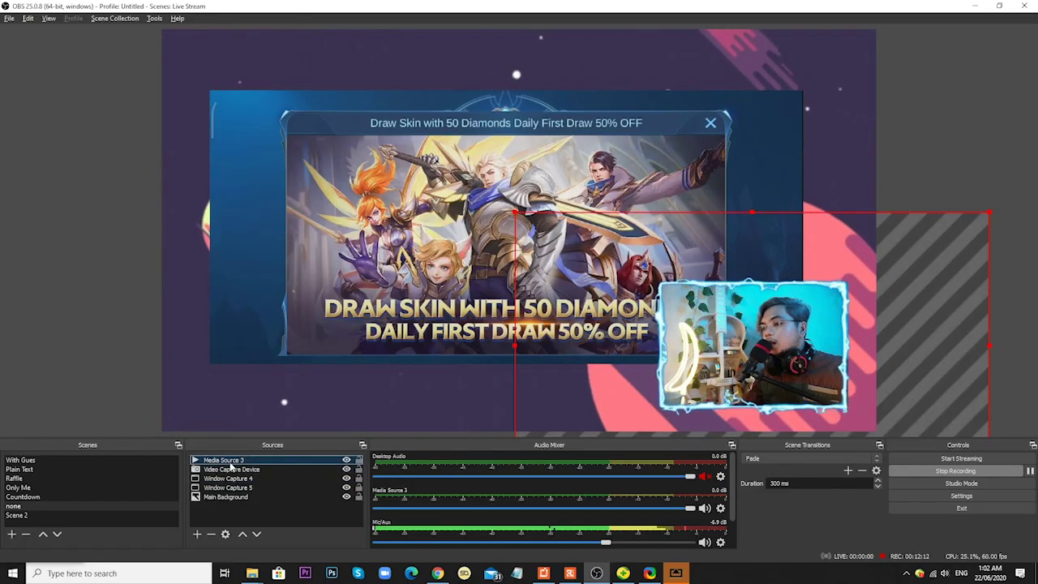
{"action": "left_click", "coordinate": [228, 470]}
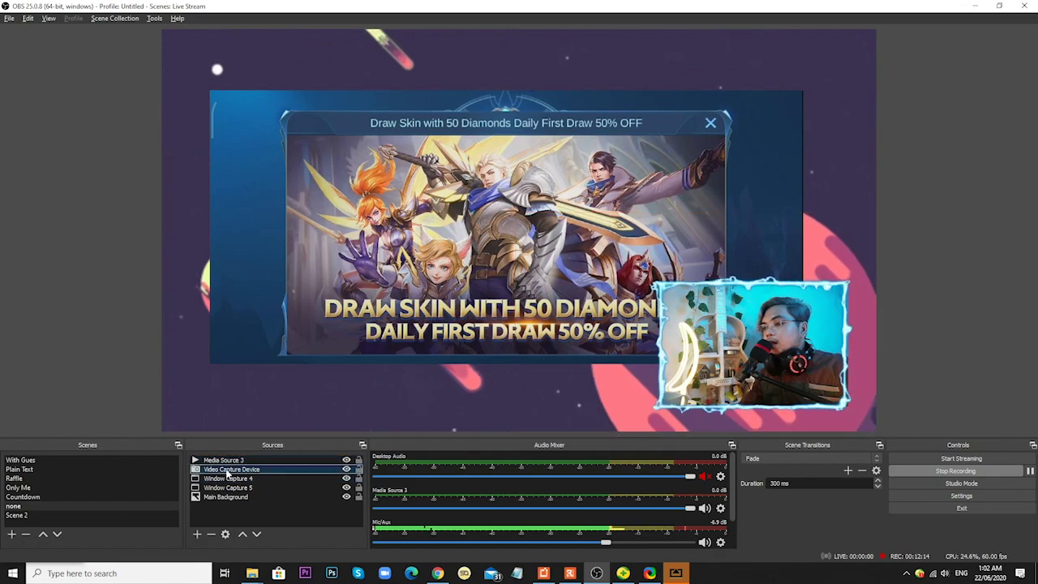
{"action": "left_click", "coordinate": [228, 479]}
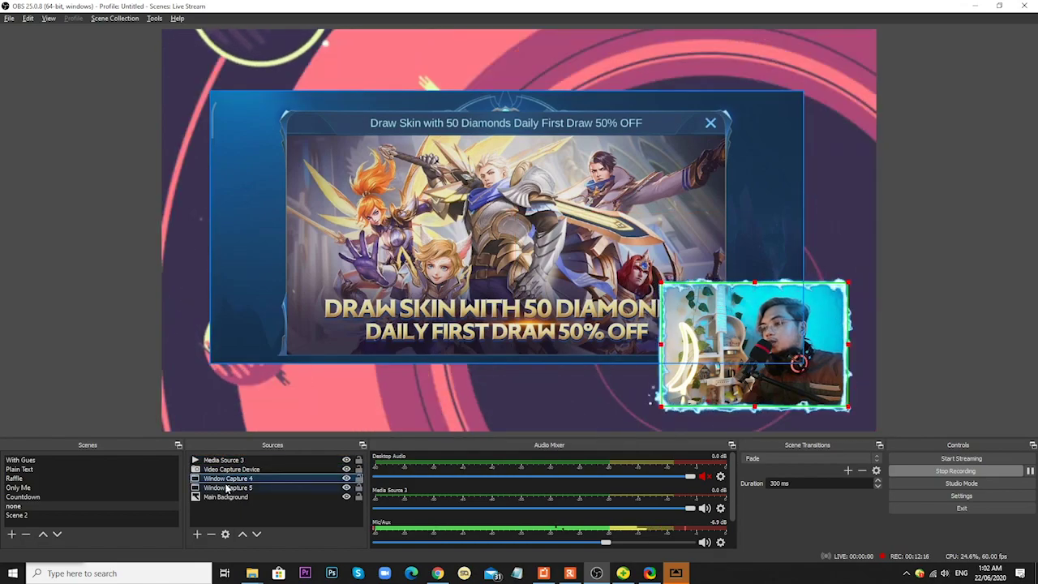
{"action": "left_click", "coordinate": [228, 487]}
{"action": "left_click", "coordinate": [226, 497]}
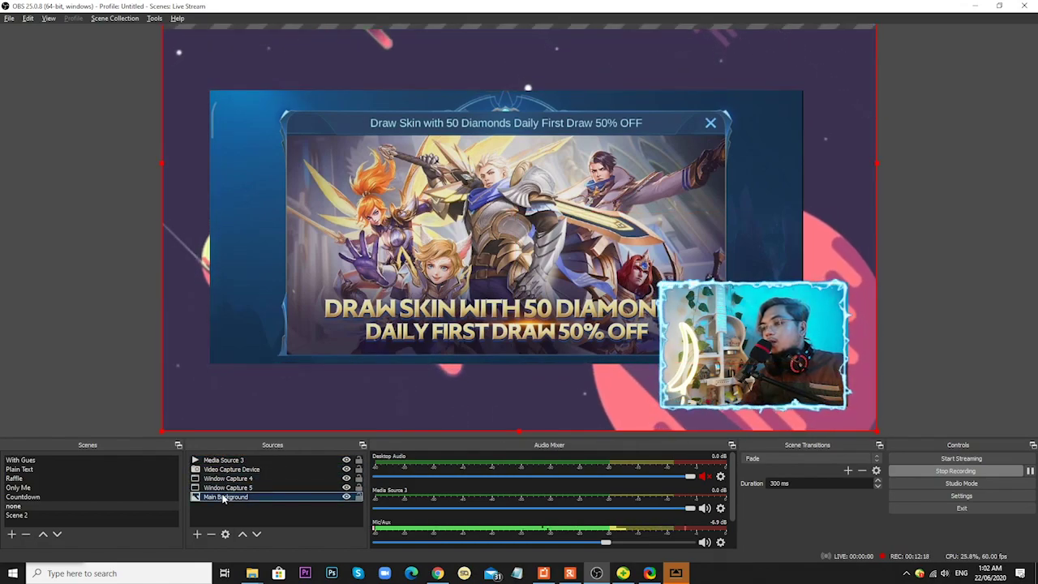
{"action": "left_click", "coordinate": [354, 504]}
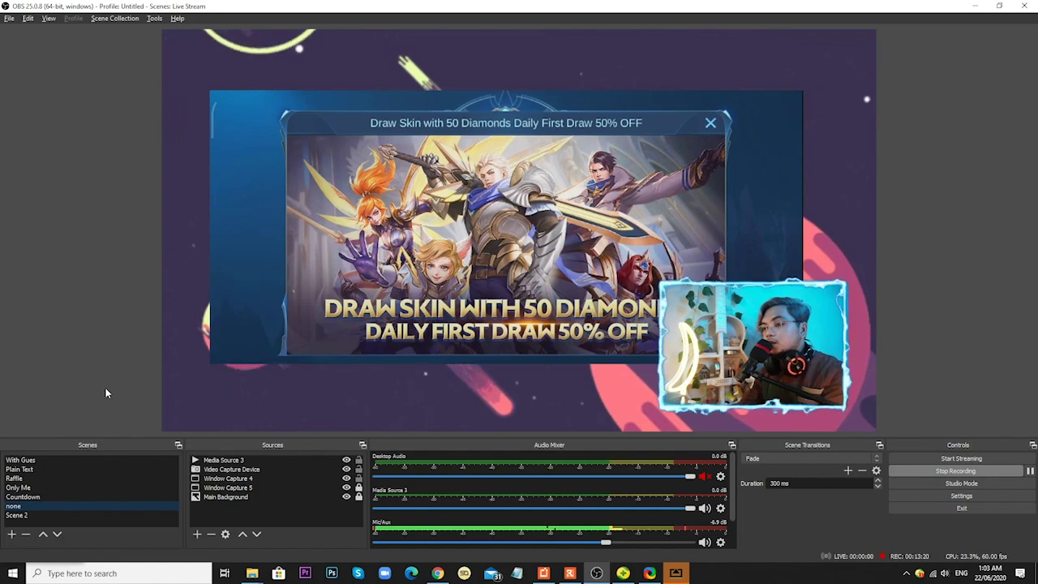
- Switch to the Countdown scene and examine its title text and full-screen background video
{"action": "left_click", "coordinate": [42, 497]}
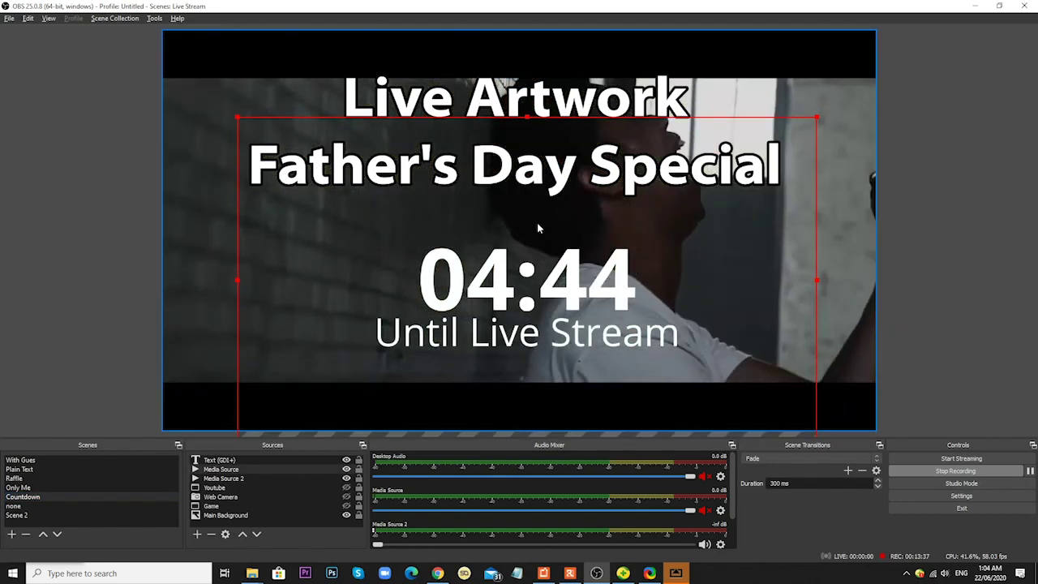
{"action": "left_click", "coordinate": [482, 78]}
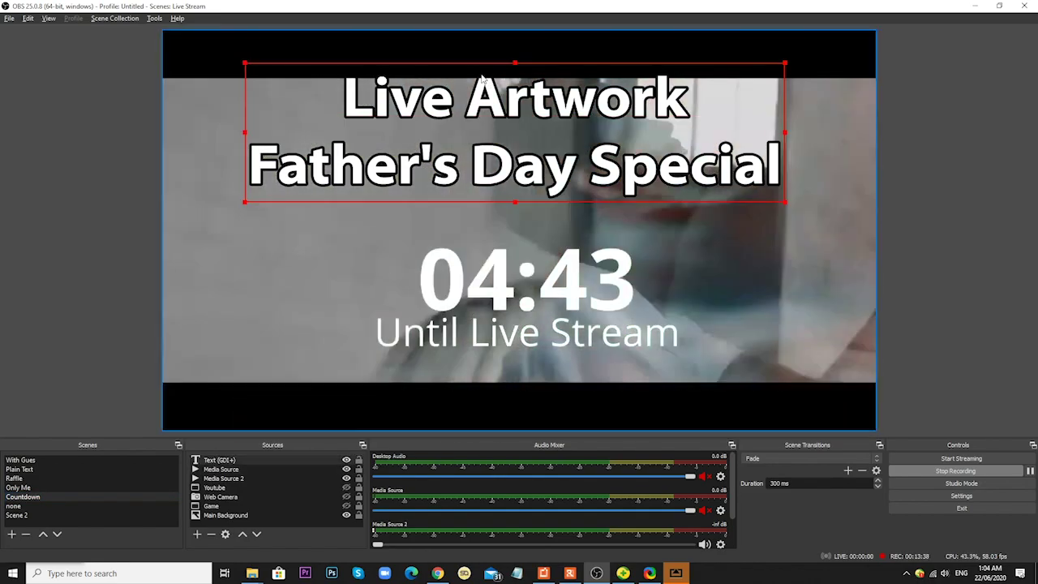
{"action": "left_click", "coordinate": [482, 79]}
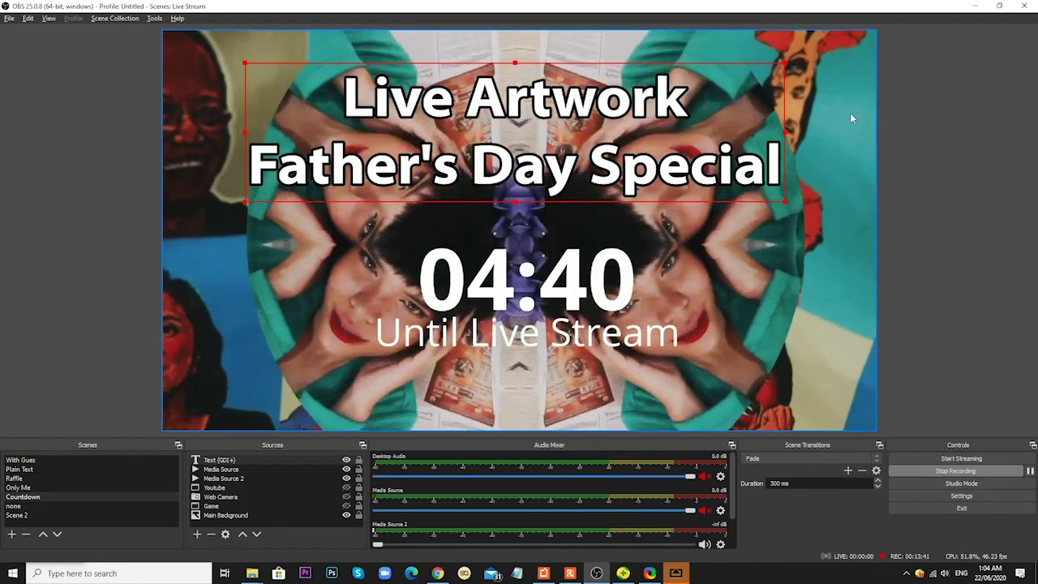
{"action": "left_click", "coordinate": [850, 118]}
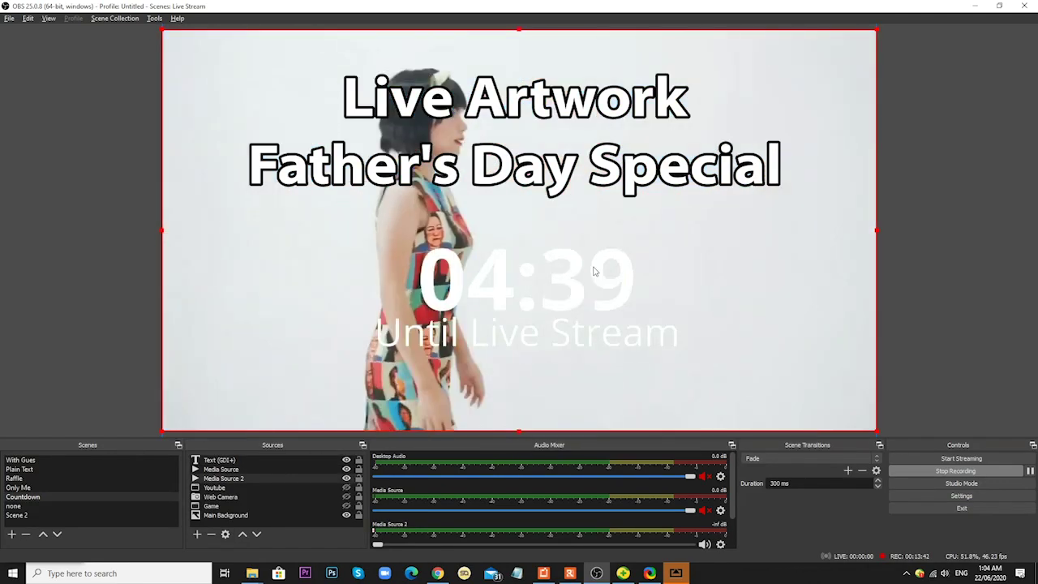
- Try out the Media Source 2 volume and leave it at -inf dB, and set the Mic/Aux volume to -7.5 dB
{"action": "scroll", "coordinate": [370, 505], "scroll_direction": "down", "scroll_amount": 2}
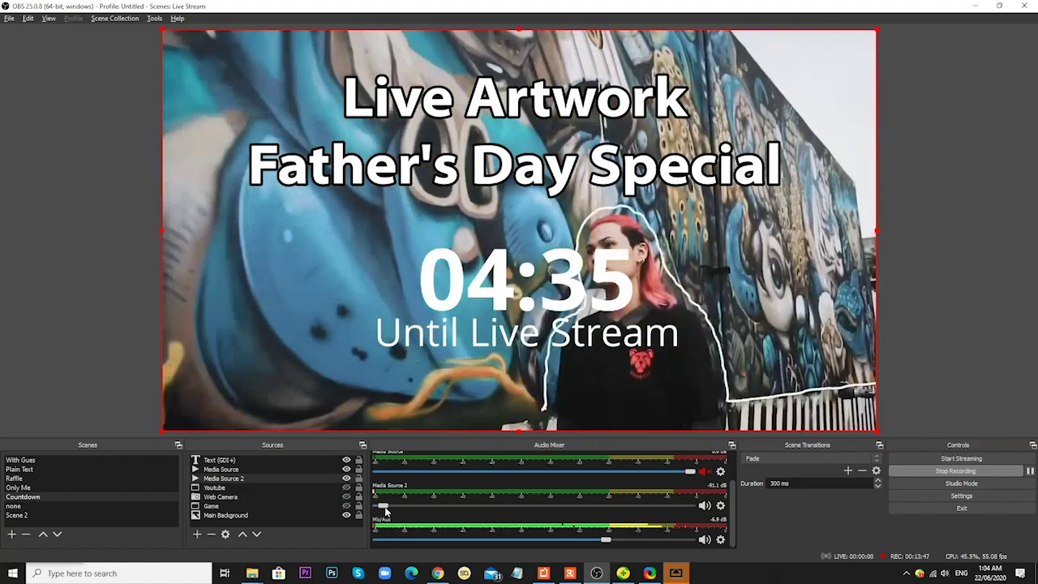
{"action": "mouse_move", "coordinate": [373, 505]}
{"action": "left_mouse_down"}
{"action": "mouse_move", "coordinate": [505, 504]}
{"action": "mouse_move", "coordinate": [368, 513]}
{"action": "left_mouse_up"}
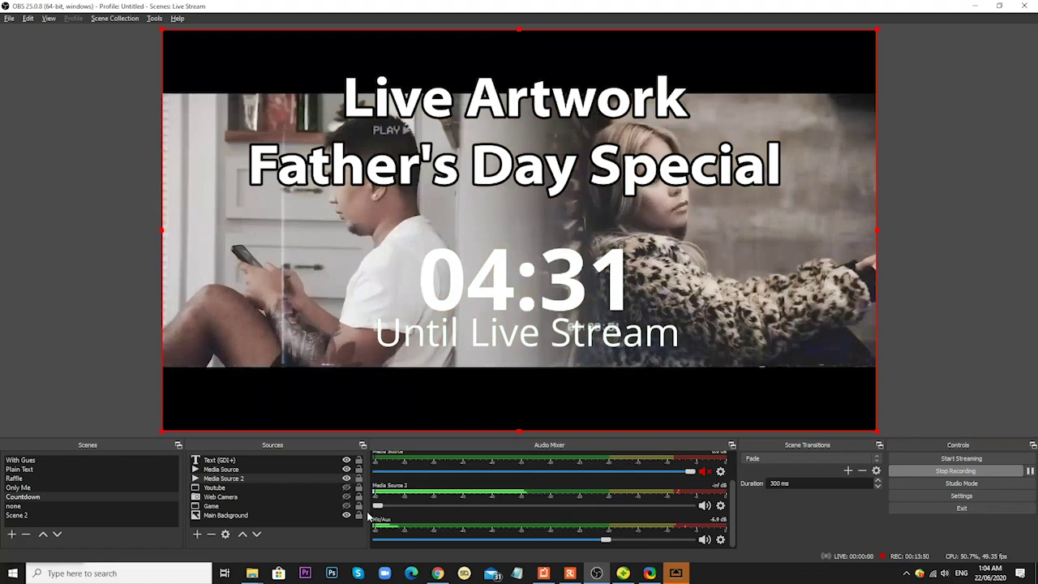
{"action": "left_click_drag", "start_coordinate": [623, 499], "coordinate": [369, 511]}
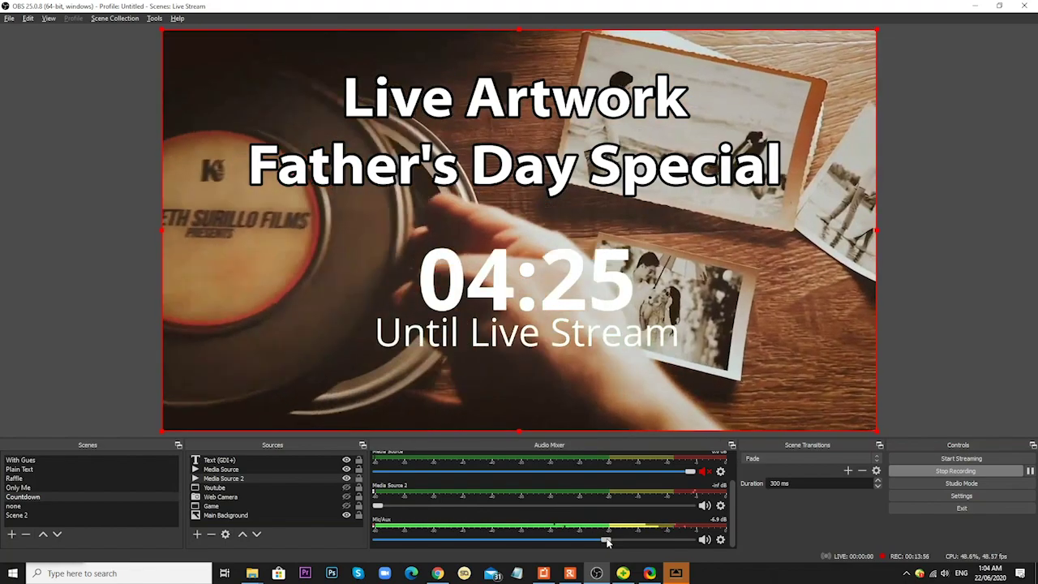
{"action": "left_click_drag", "start_coordinate": [606, 540], "coordinate": [467, 540]}
{"action": "left_click_drag", "start_coordinate": [377, 539], "coordinate": [602, 542]}
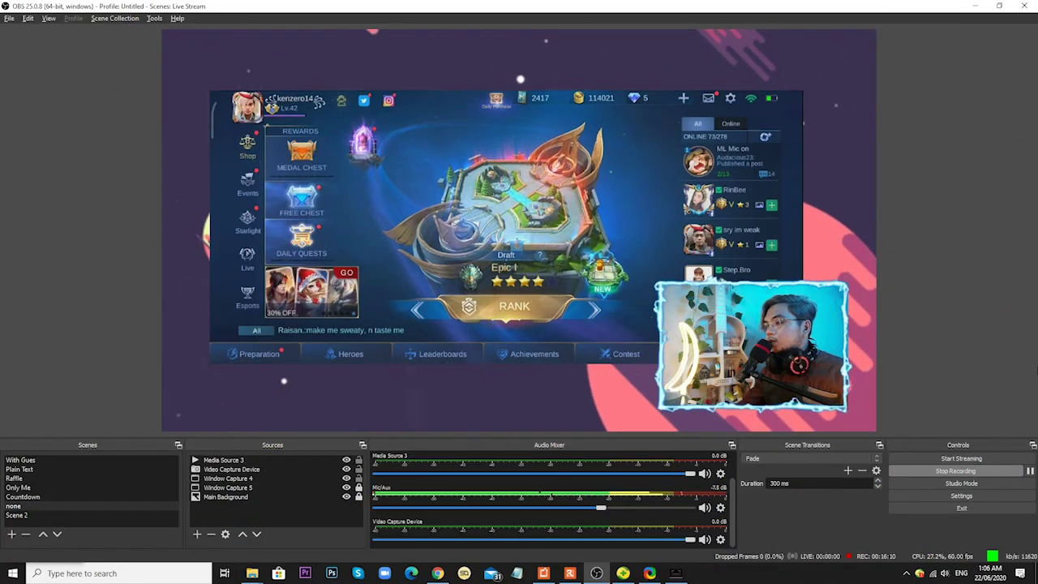
- Start streaming the none scene and switch to the Facebook Live Producer page in Chrome to check for the incoming video
{"action": "left_click", "coordinate": [934, 460]}
{"action": "key", "text": "alt+Tab"}
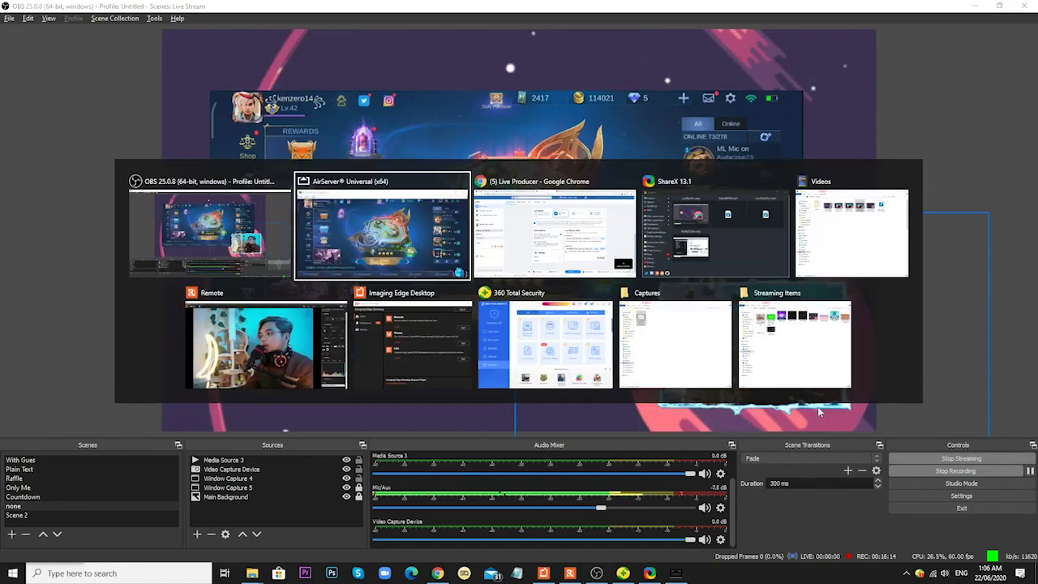
{"action": "key", "text": "alt+Tab"}
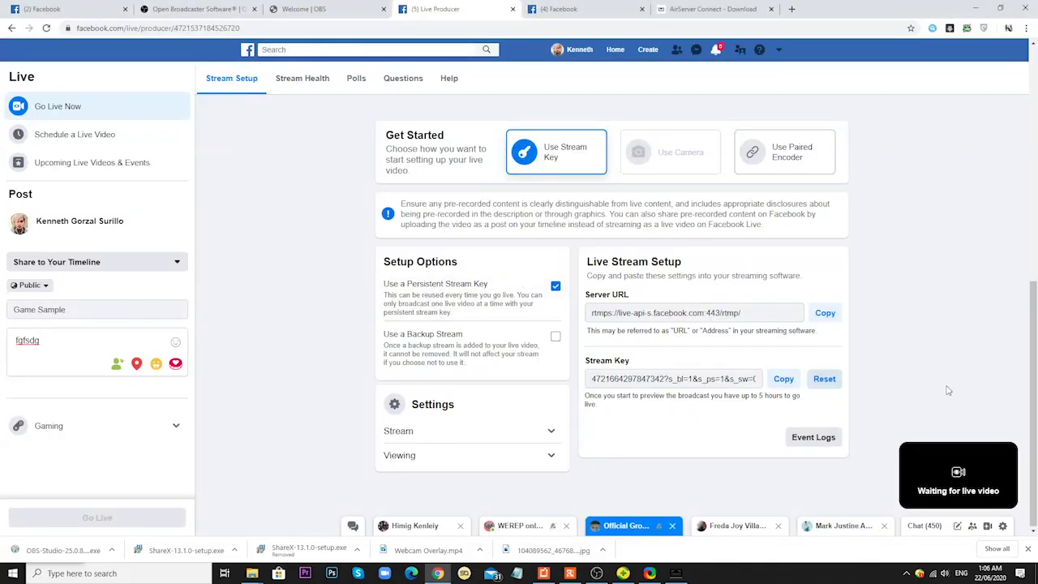
{"action": "scroll", "coordinate": [946, 381], "scroll_direction": "up", "scroll_amount": 3}
{"action": "scroll", "coordinate": [946, 381], "scroll_direction": "down", "scroll_amount": 3}
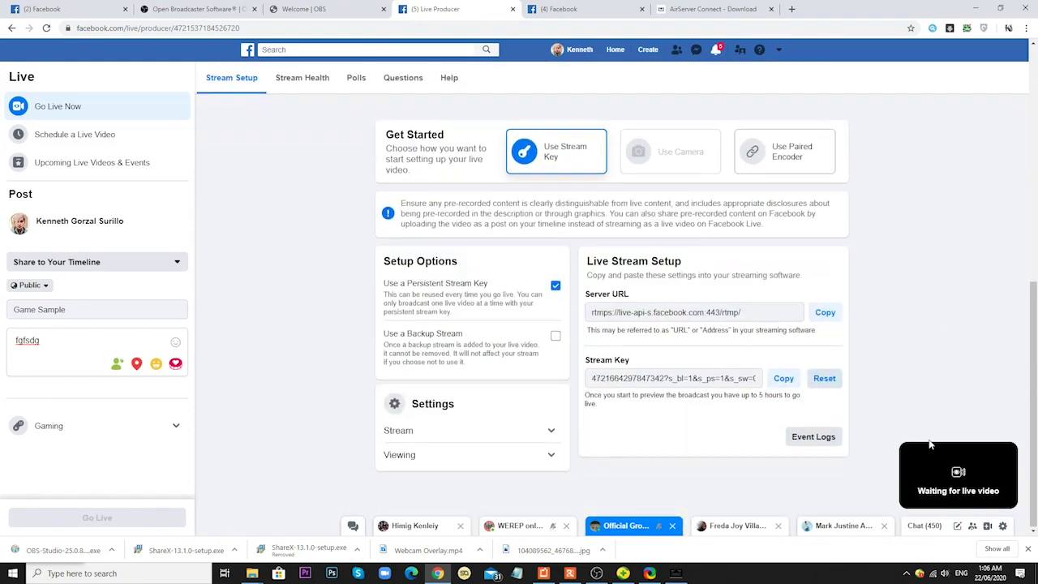